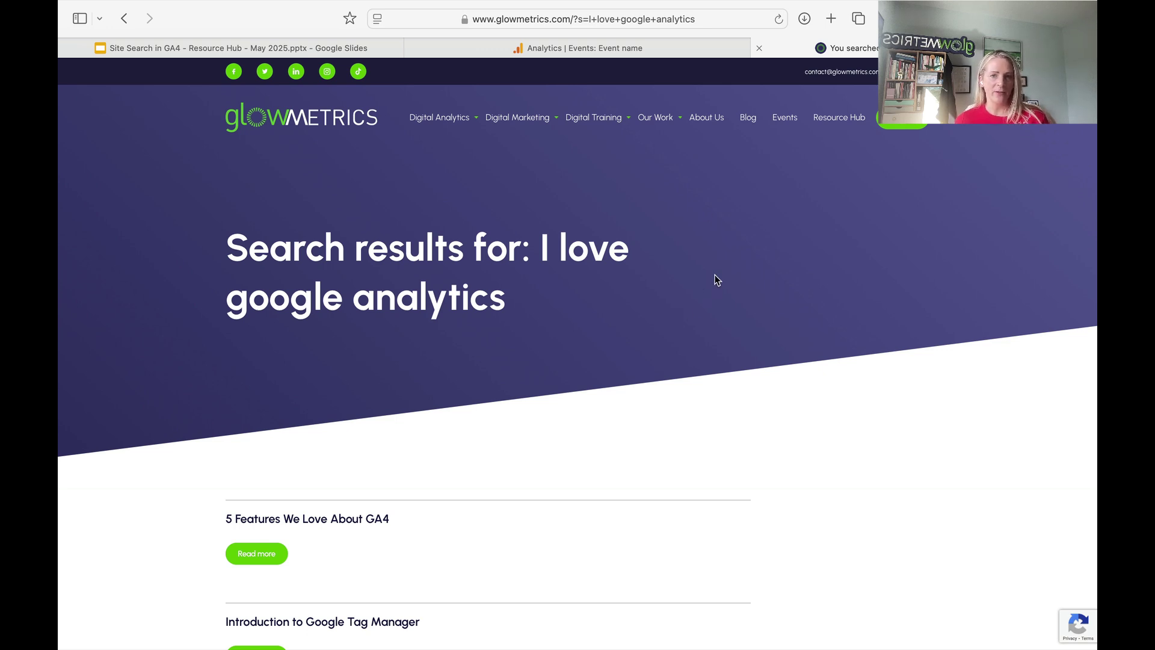
Switch to Google Analytics and open the admin details of the GlowMetrics Website Data web stream.
left_click(542, 53)
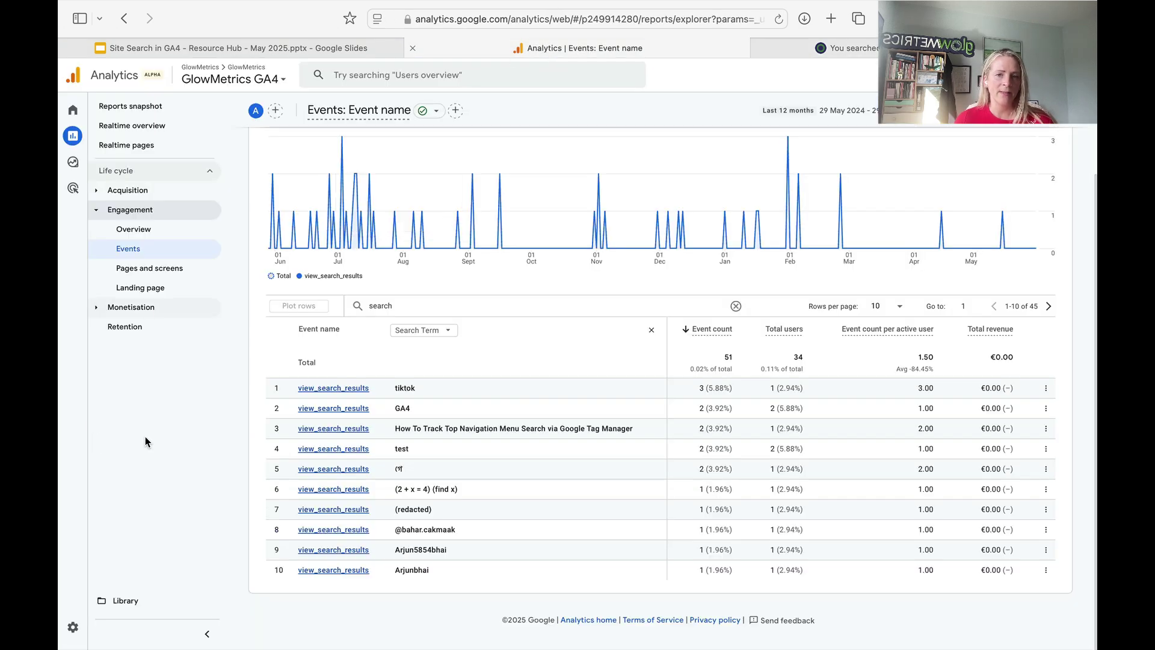
left_click(106, 627)
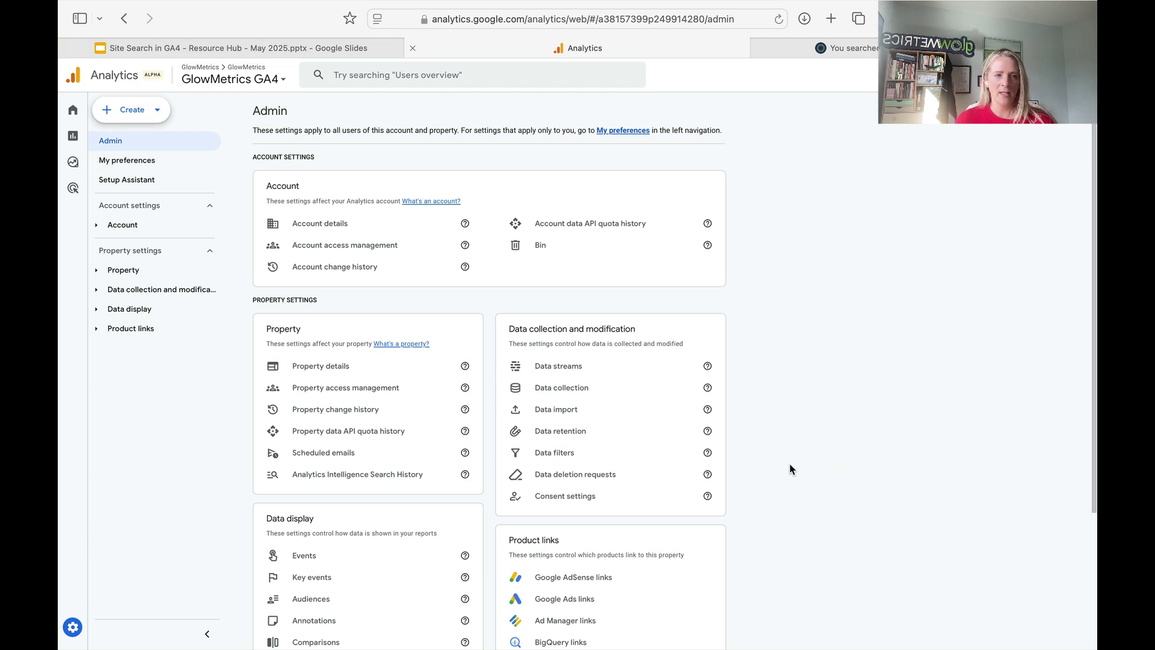
left_click(589, 377)
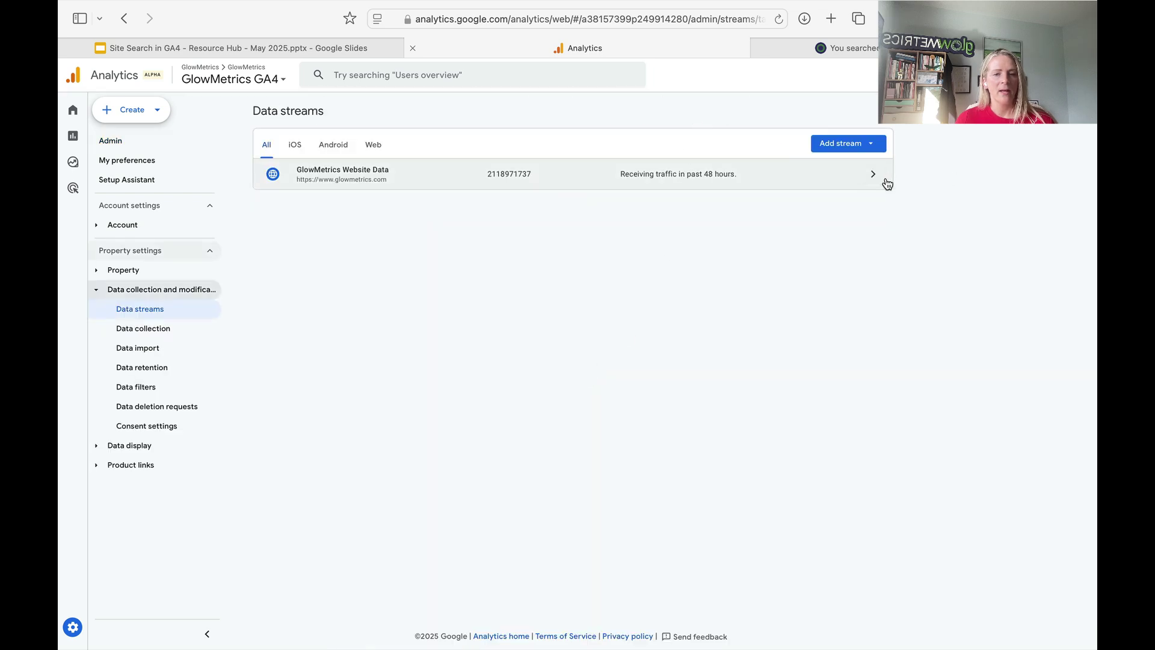
left_click(878, 184)
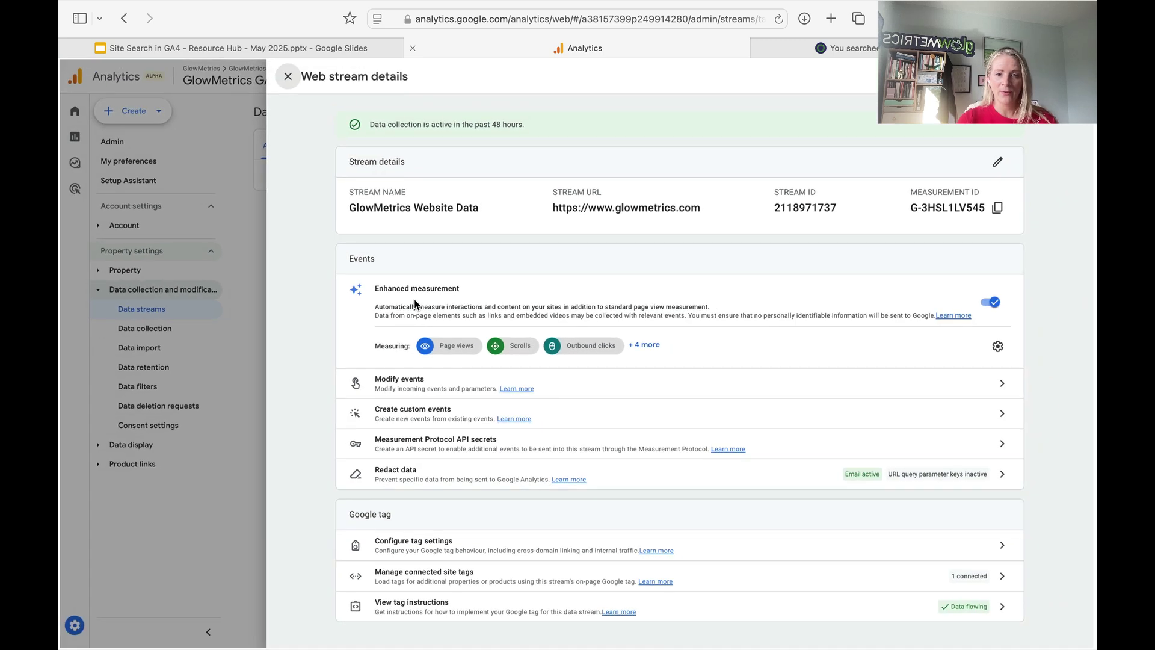
Expand the stream's enhanced measurement summary to list every interaction being measured.
scroll(414, 302, "up", 3)
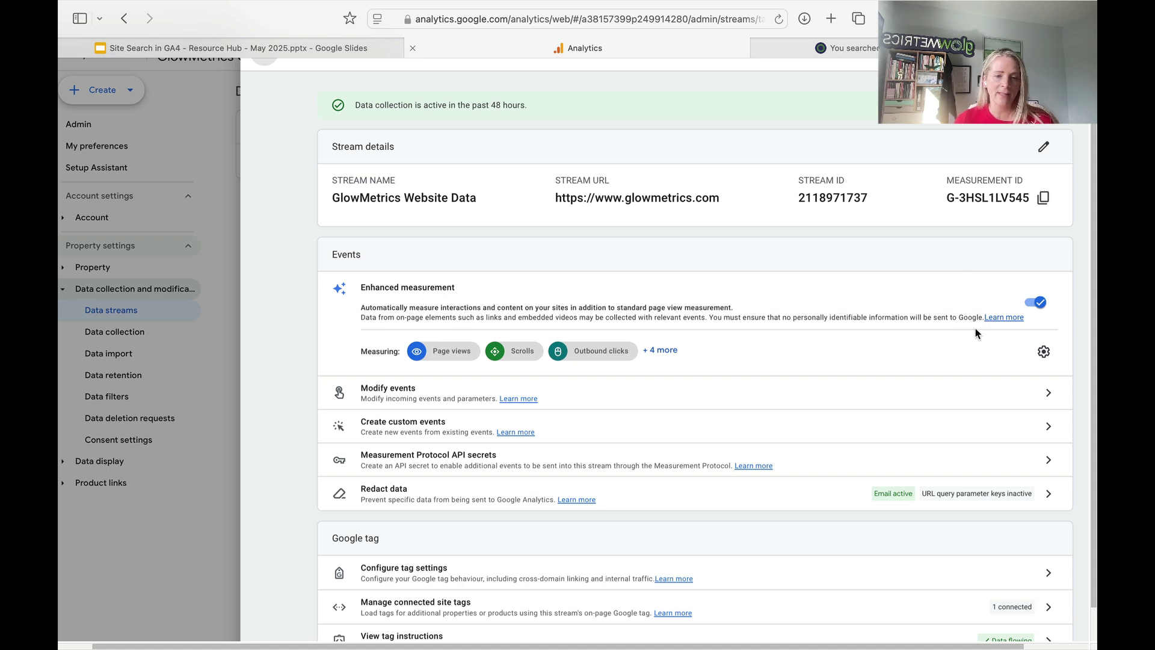
left_click(660, 350)
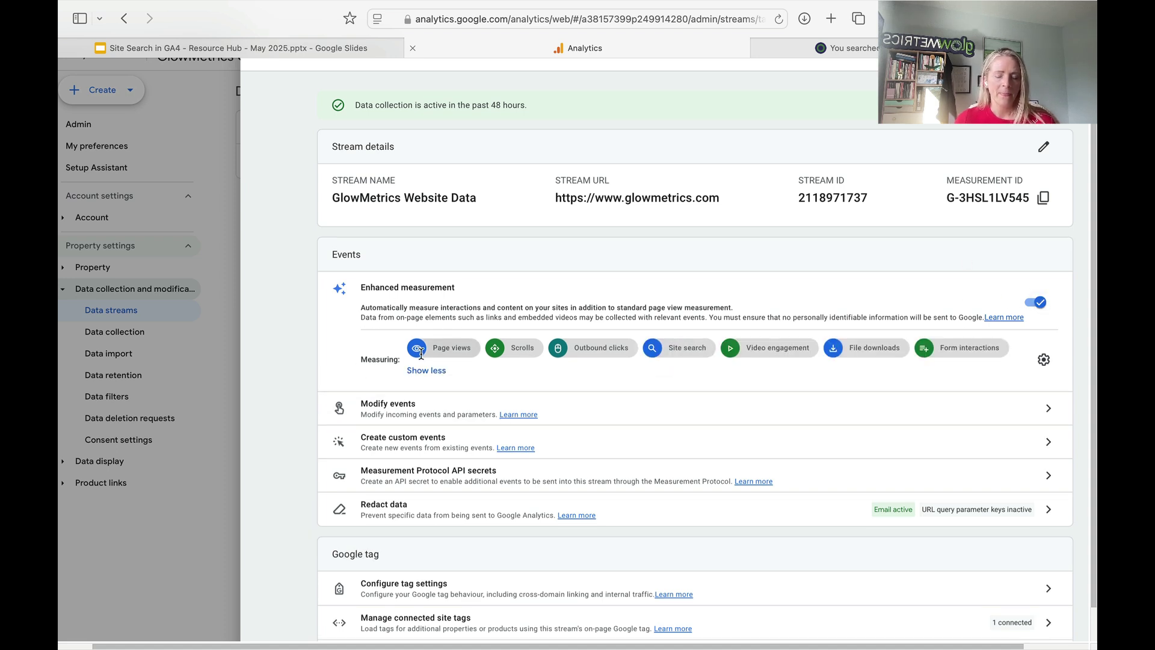
scroll(589, 350, "up", 1)
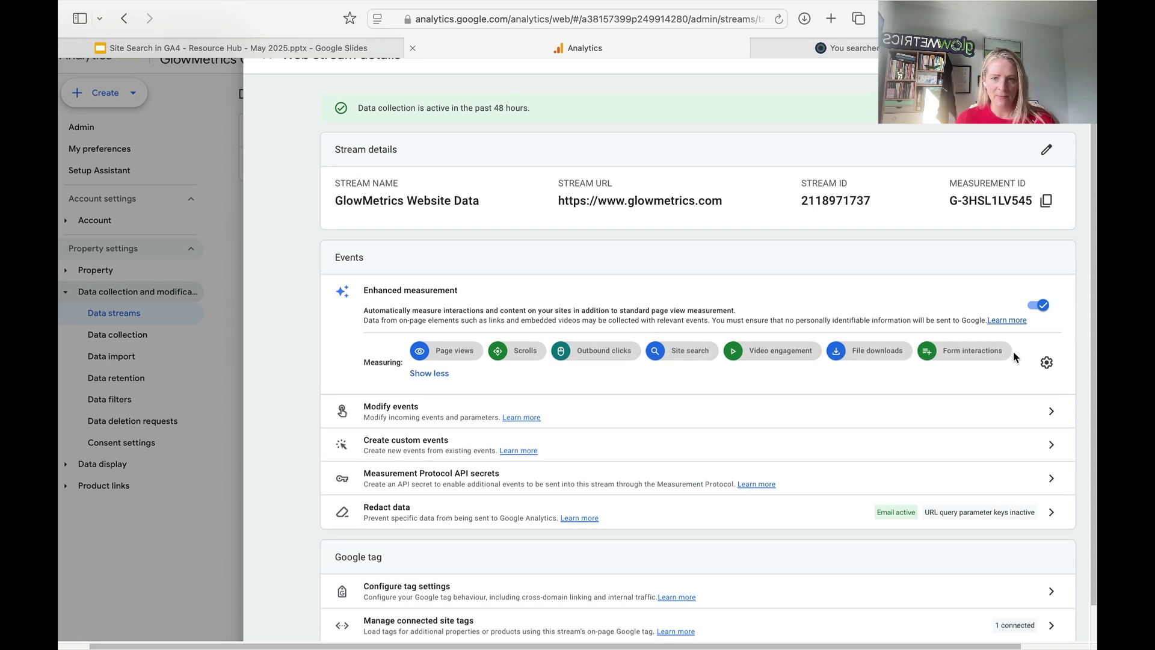
Open the enhanced measurement settings and show the advanced settings for Site search.
left_click(1046, 363)
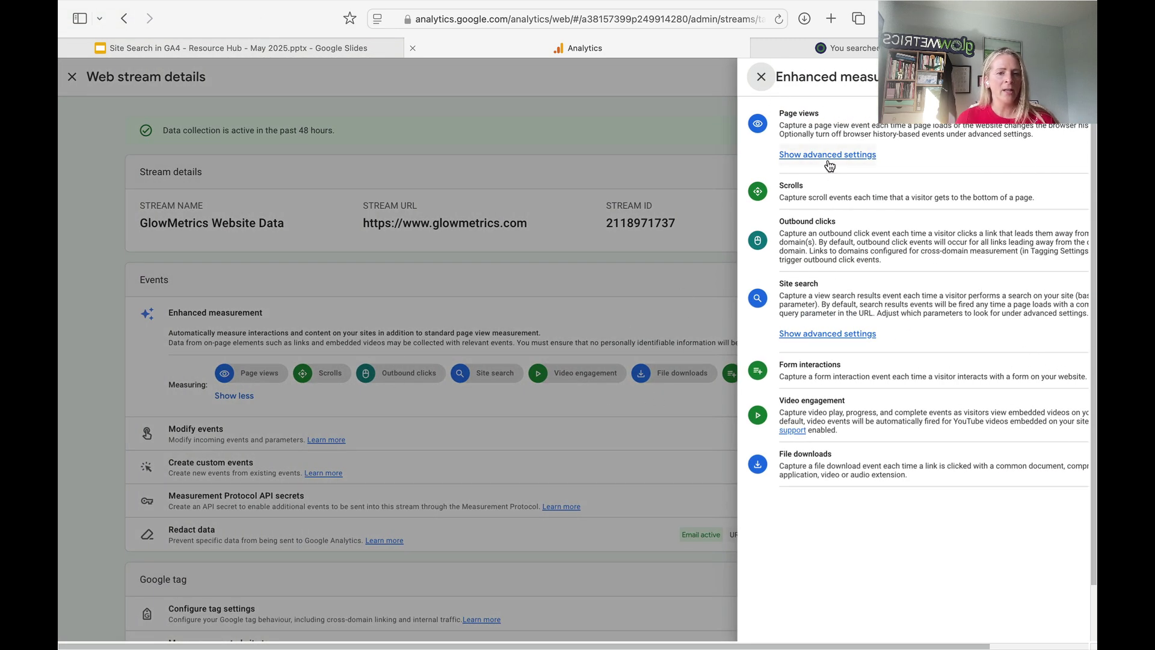
key("super+minus")
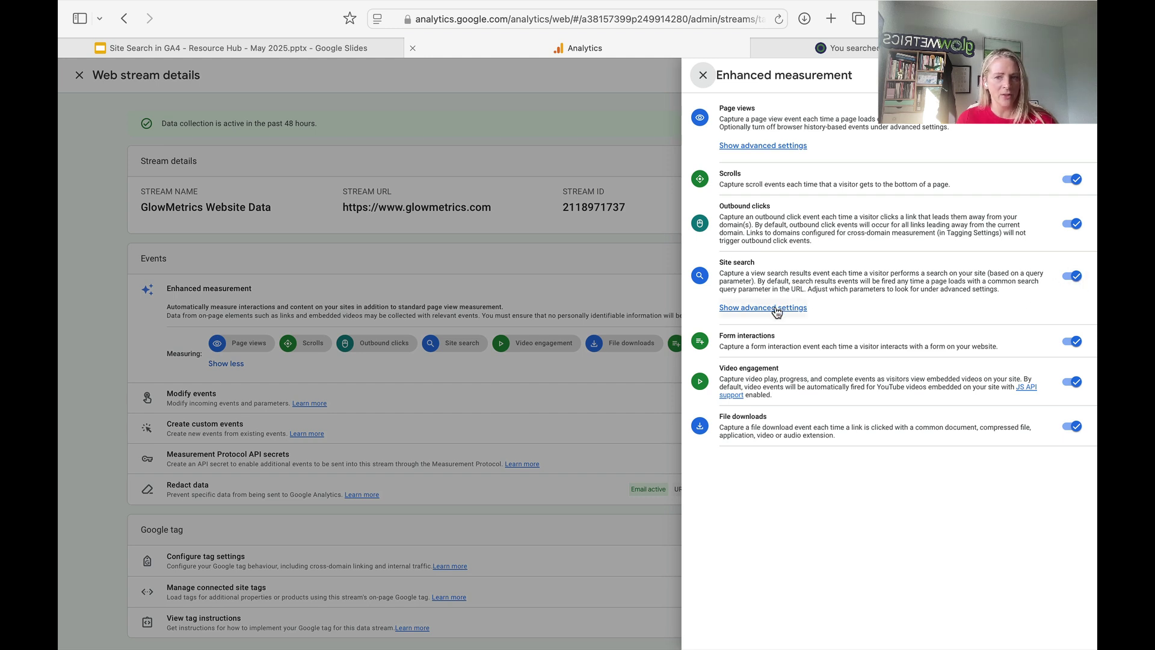
left_click(741, 310)
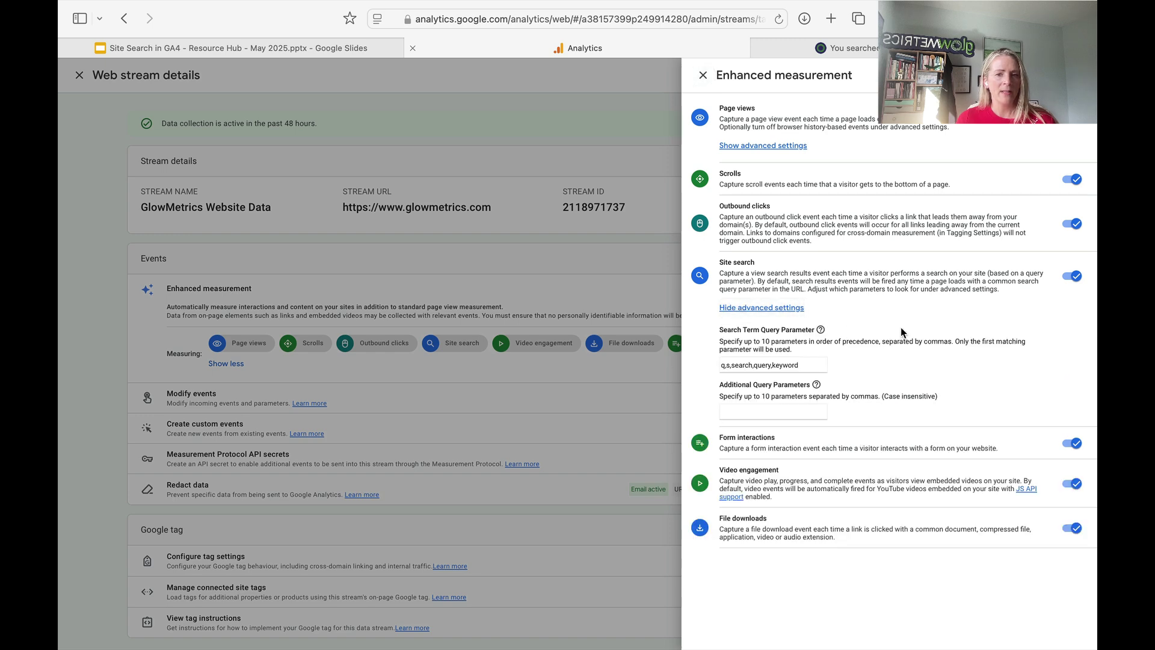
Compare the query parameter in the website's search results URL with the Search Term Query Parameter list.
scroll(902, 332, "up", 5)
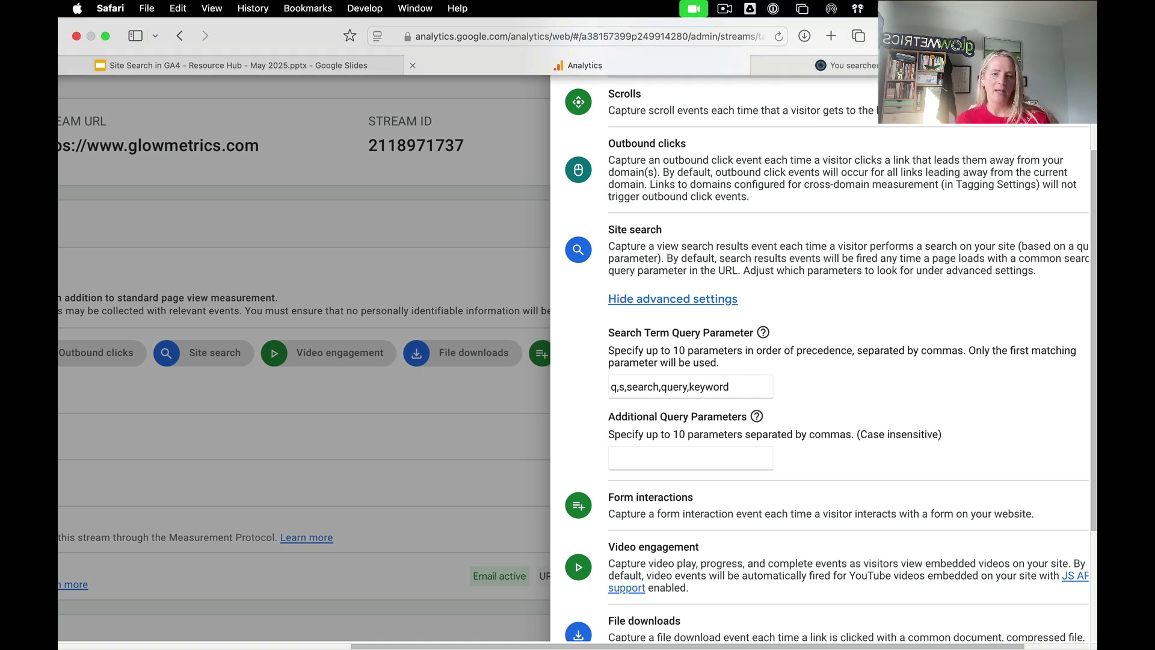
left_click(848, 65)
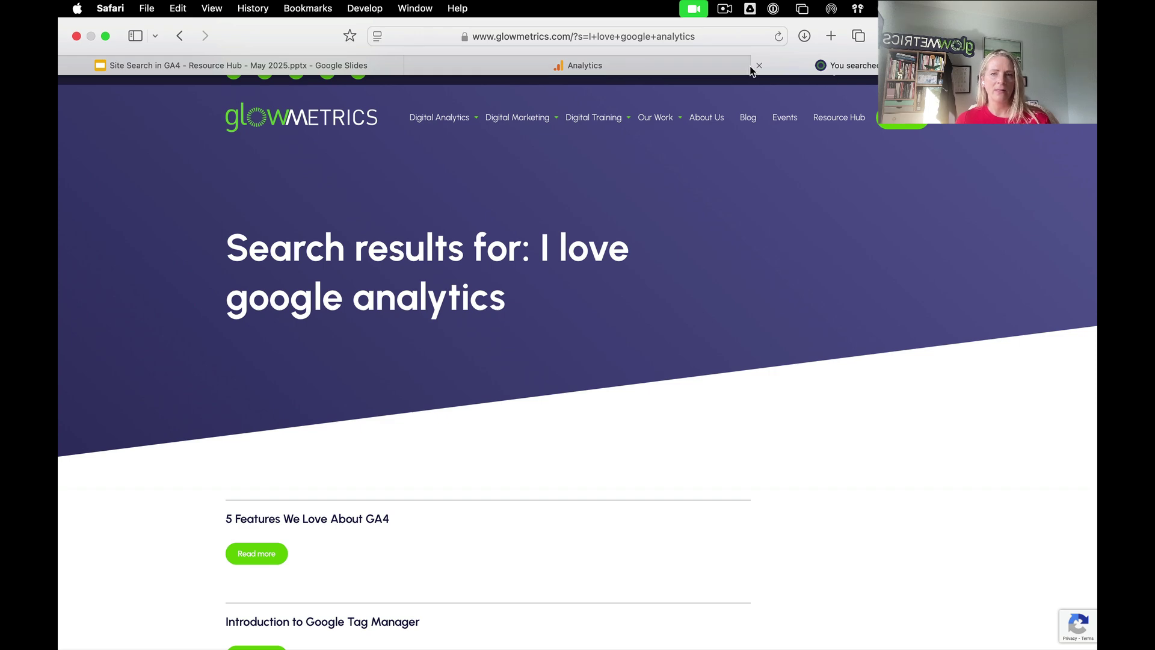
left_click(697, 64)
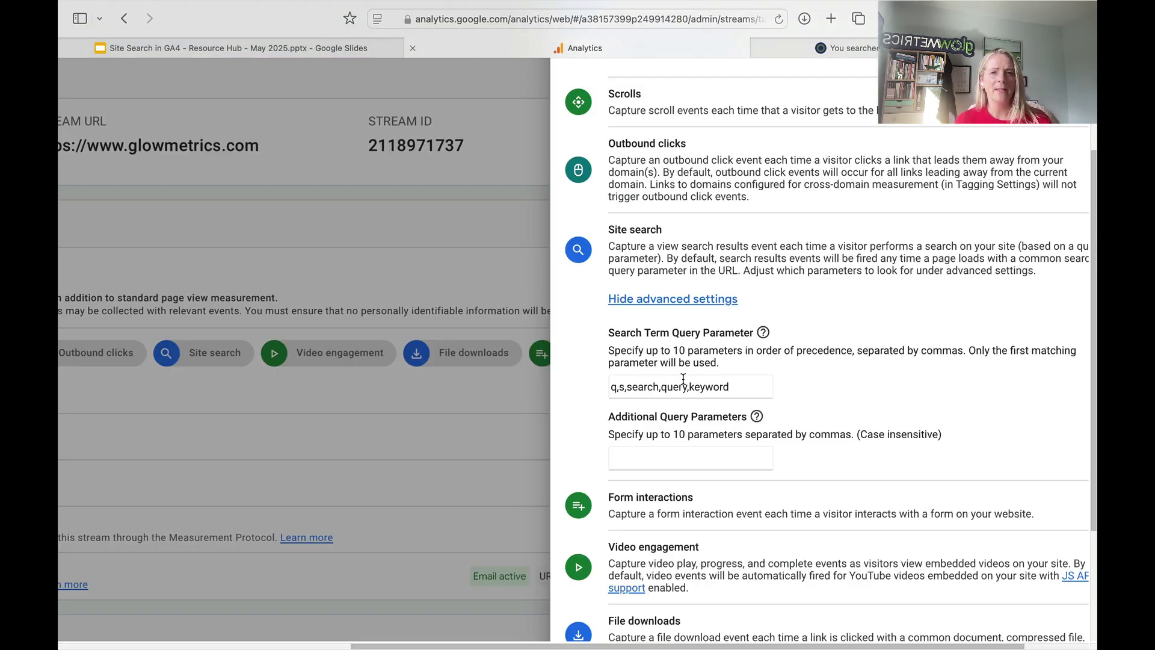
left_click_drag(728, 387, 607, 388)
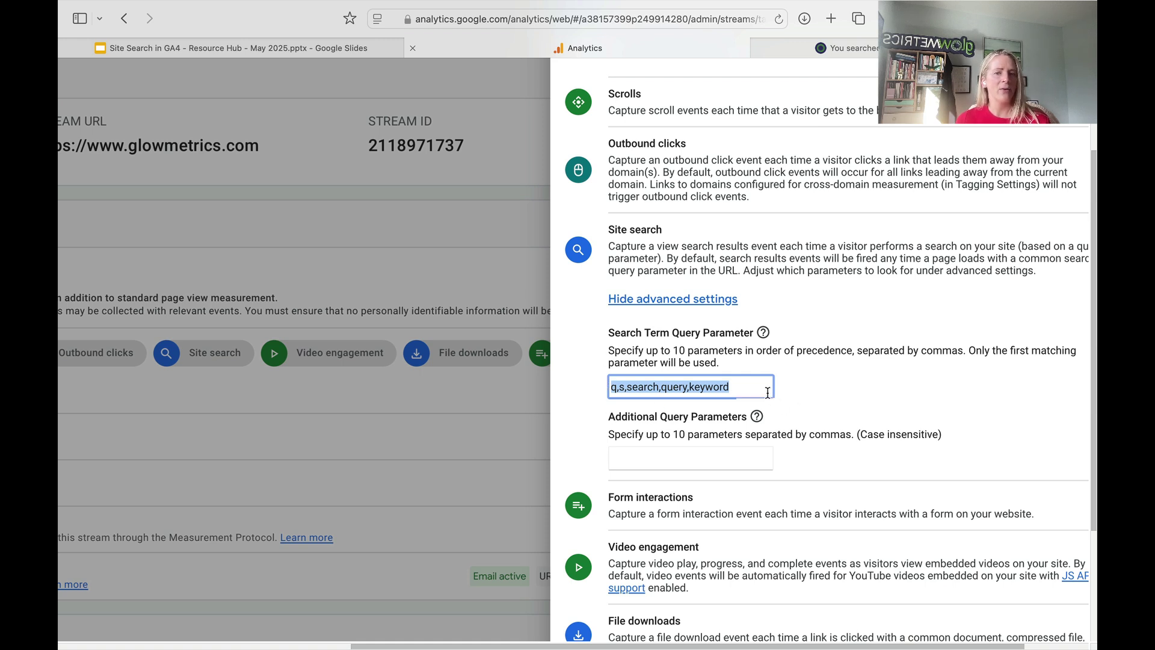
left_click(840, 396)
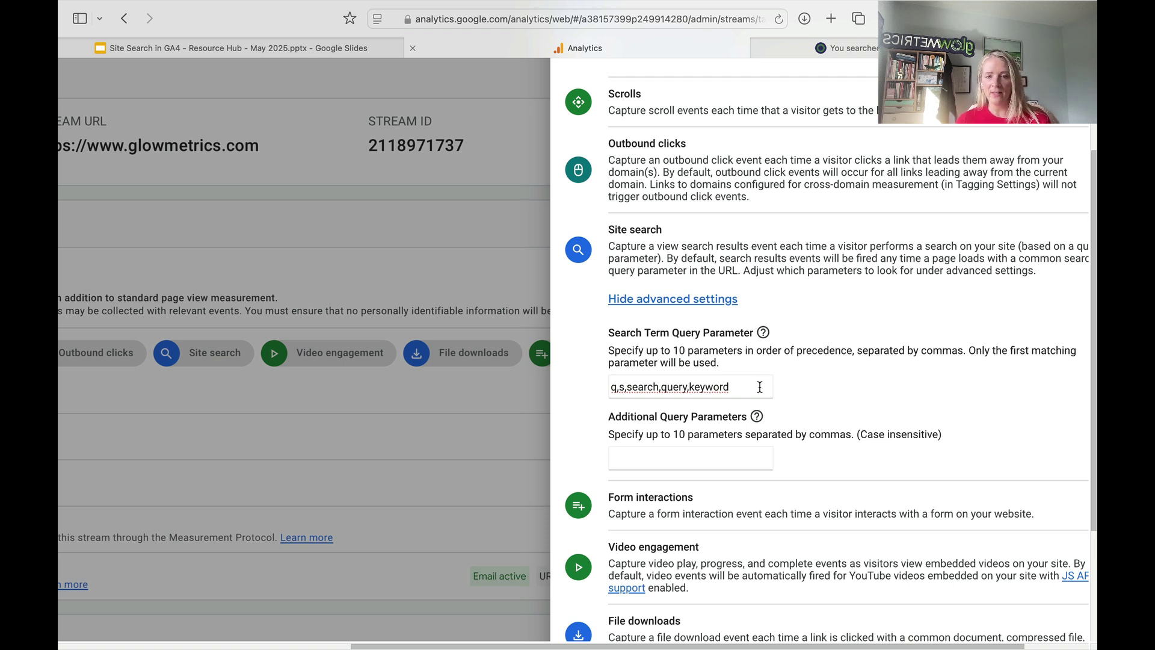
Try adding search-term to the end of the Search Term Query Parameter list, and take it out again.
left_click(760, 387)
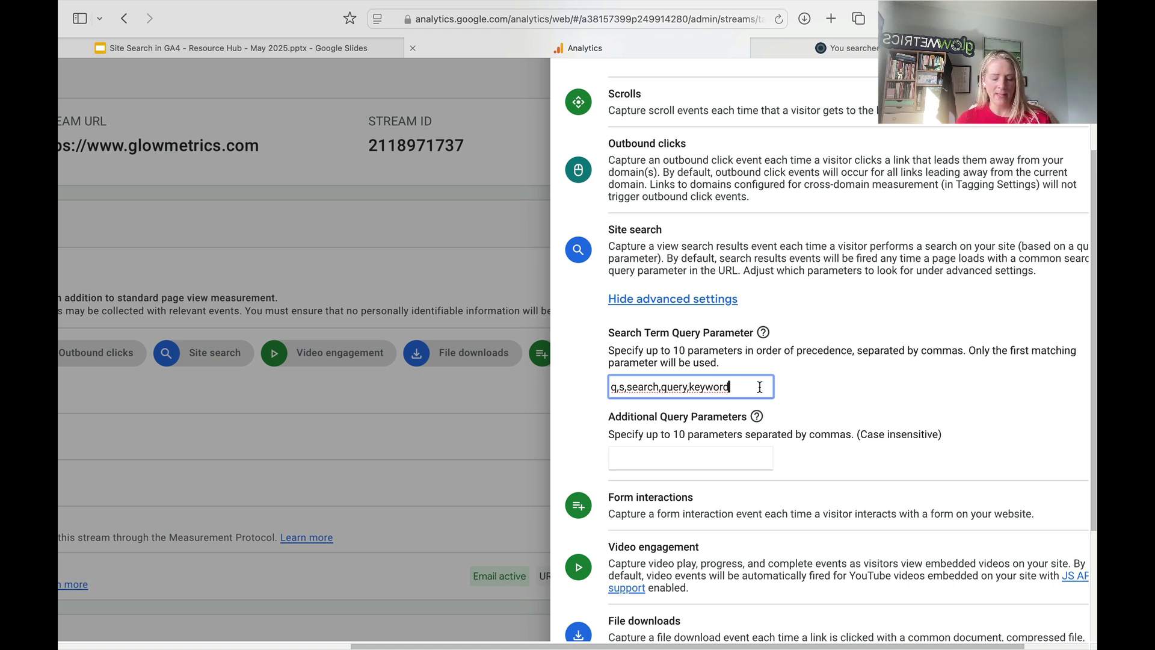
type(",")
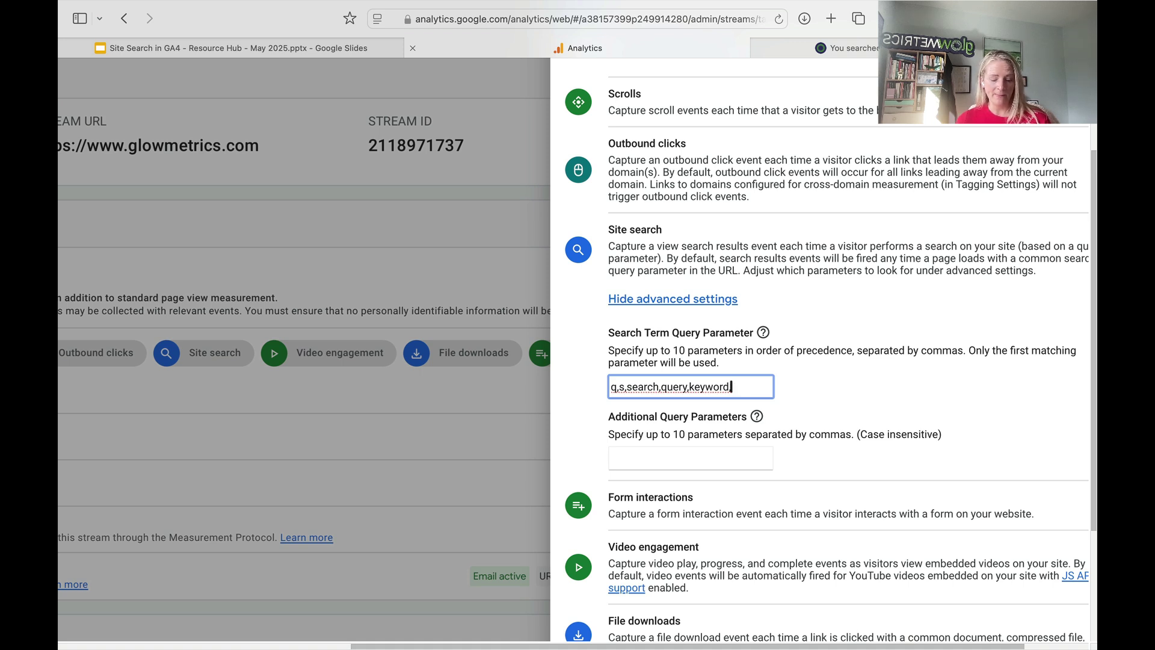
type("search-term")
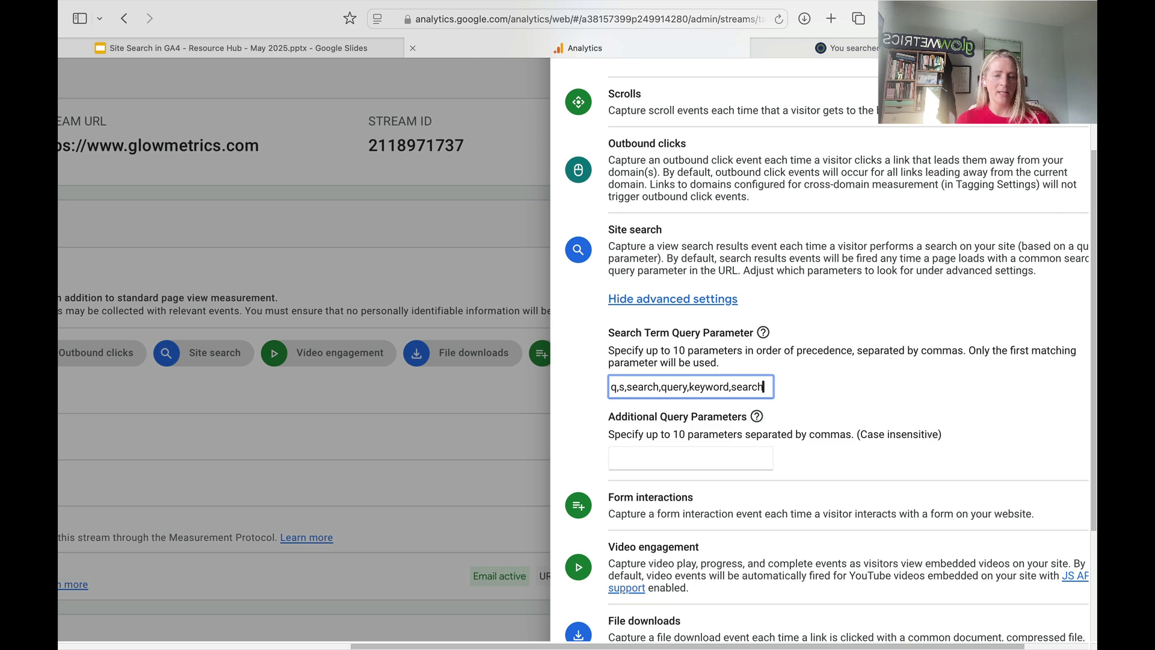
key("BackSpace")
key("BackSpace")
key("BackSpace")
key("BackSpace")
key("BackSpace")
key("BackSpace")
key("BackSpace")
key("BackSpace")
key("BackSpace")
key("BackSpace")
key("BackSpace")
key("BackSpace")
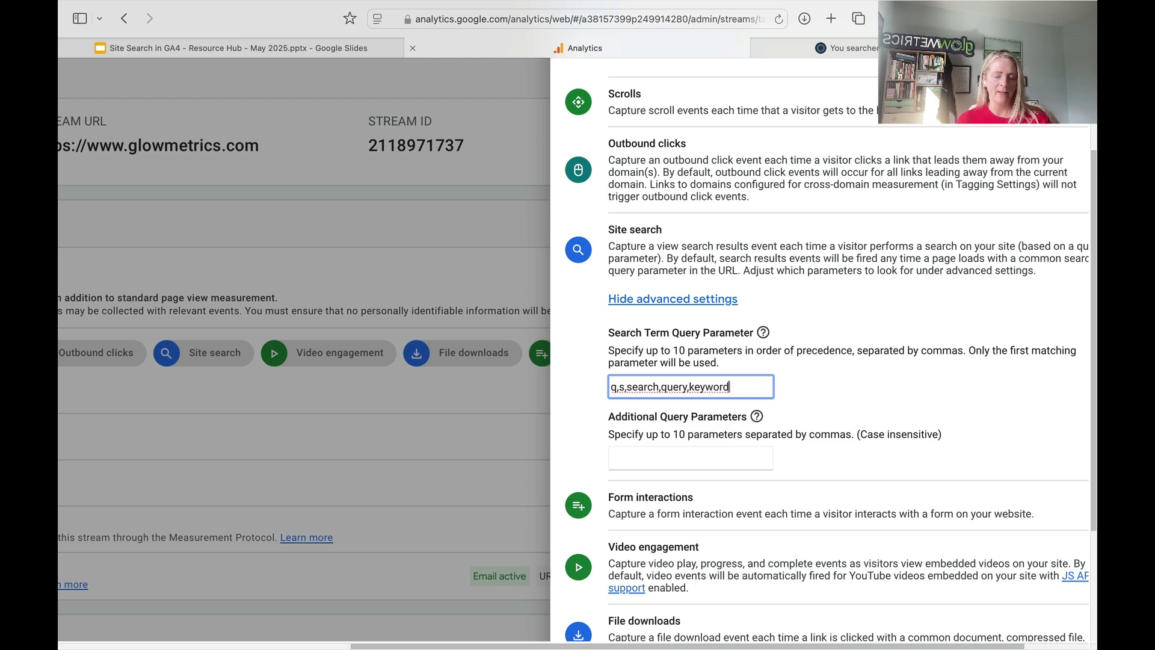
Close the enhanced measurement settings and the web stream details without saving any changes.
key("super+0")
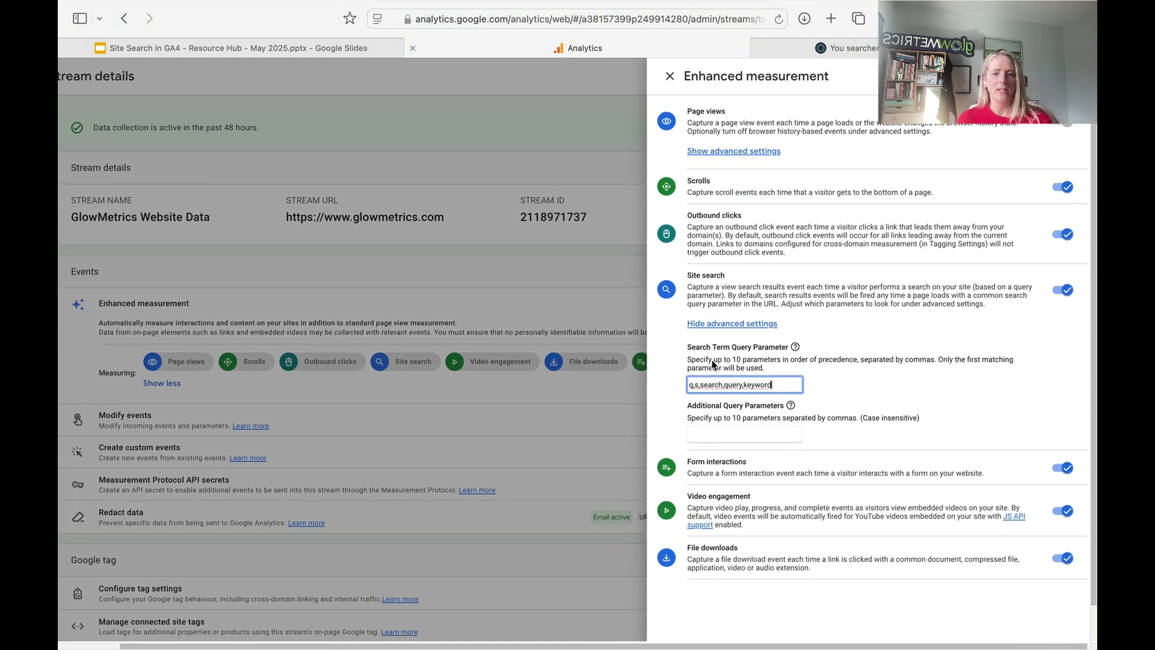
triple_click(729, 384)
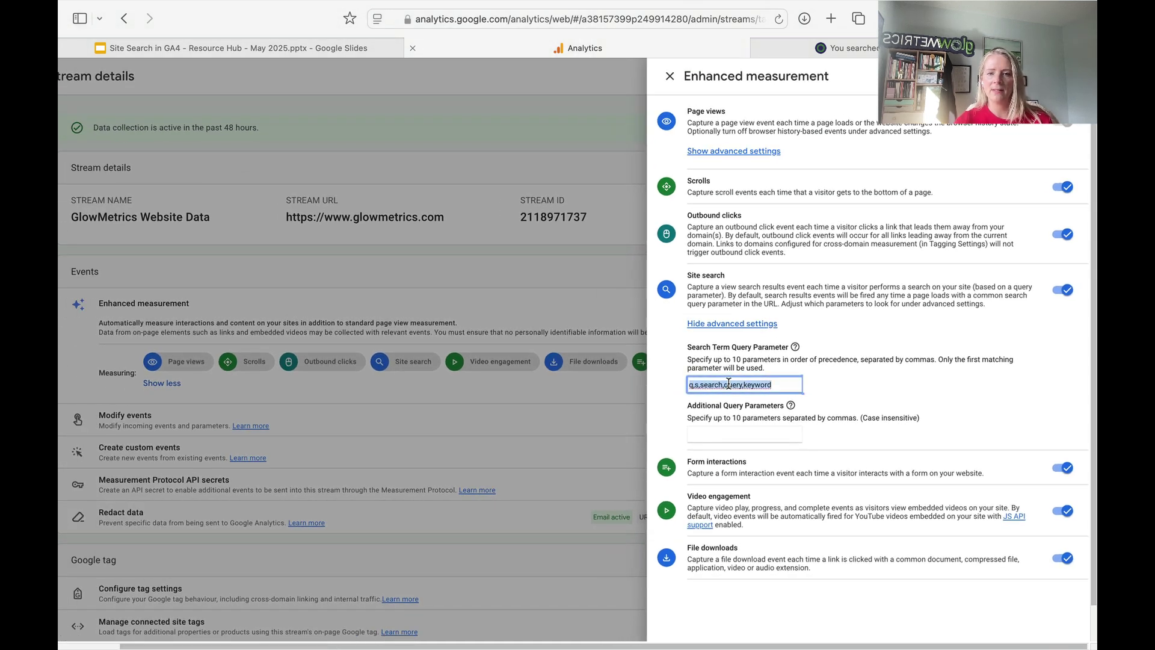
key("Escape")
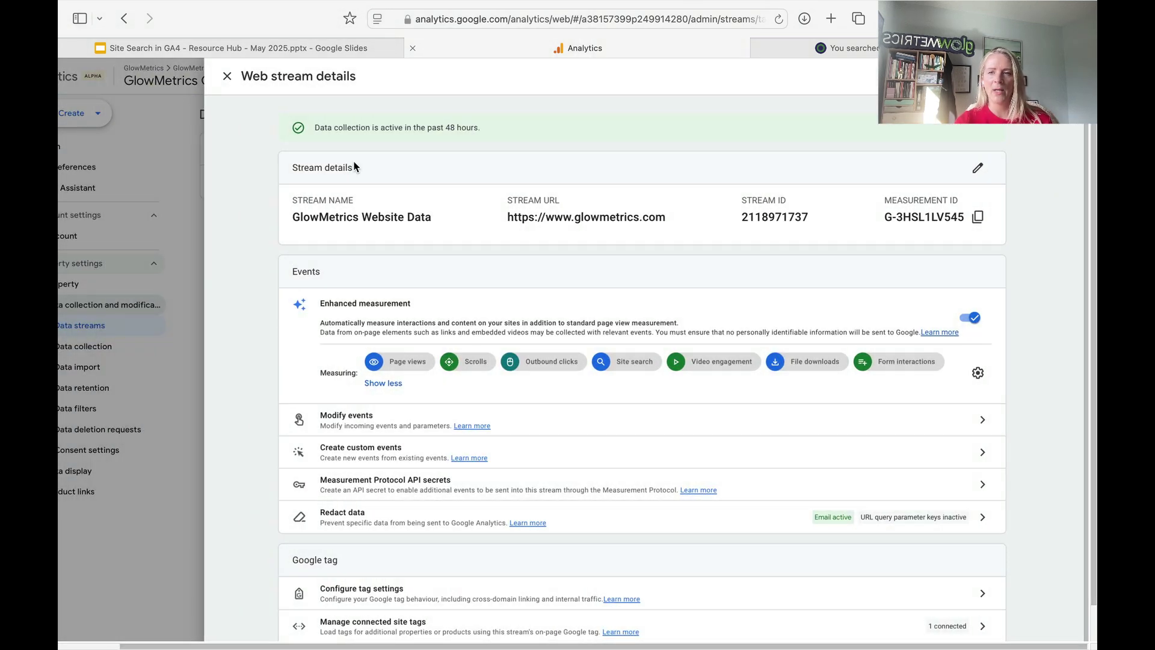
left_click(227, 76)
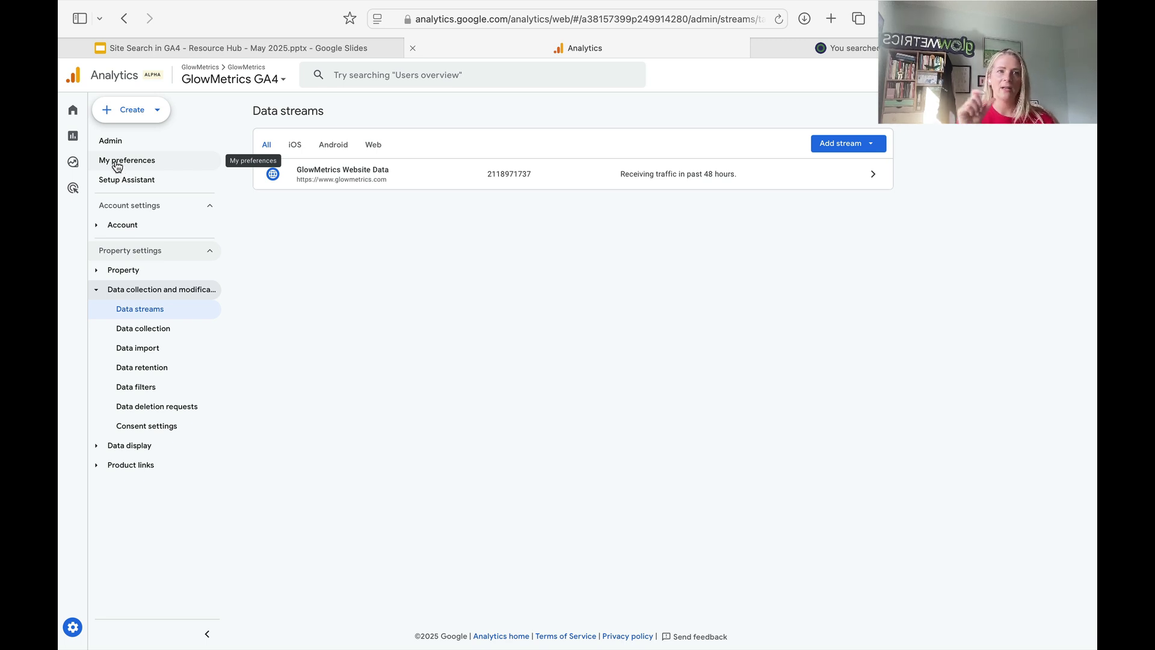
Open the Realtime overview report and drill into the view_search_results event in the event count card.
mouse_move(75, 138)
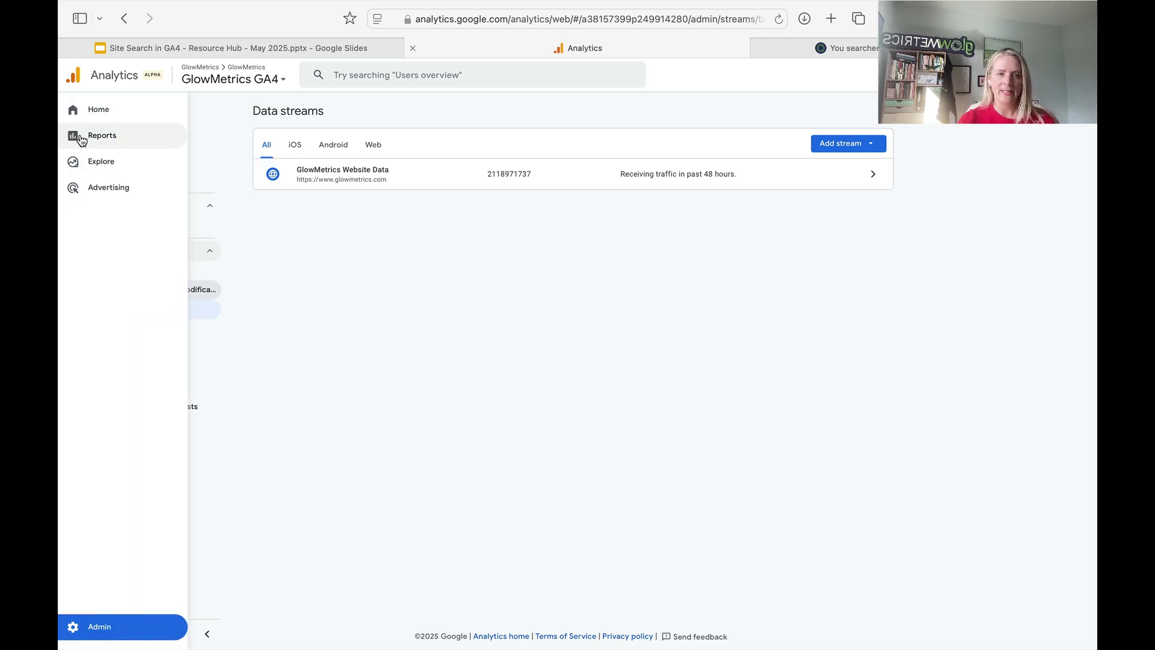
left_click(81, 140)
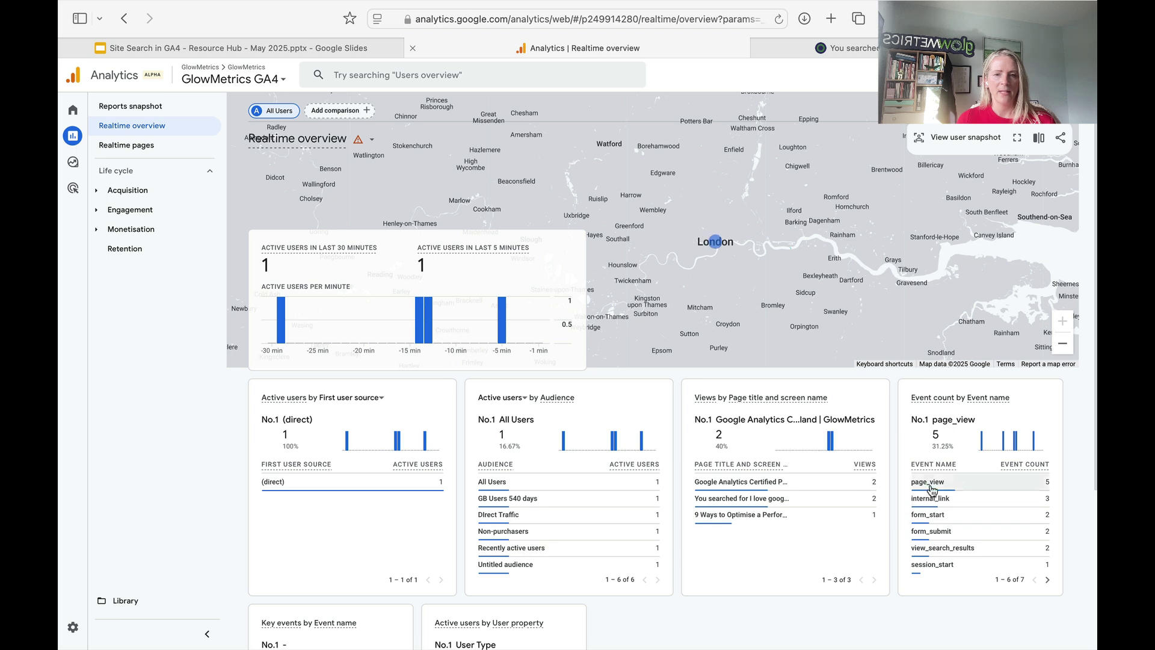
left_click(937, 548)
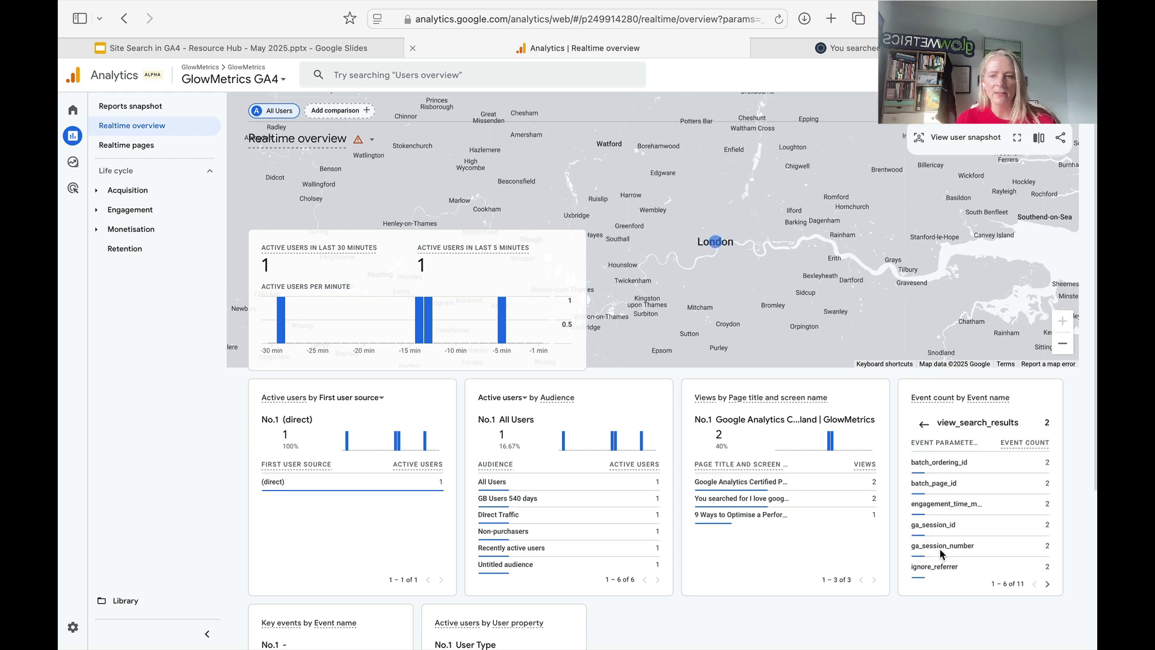
Find the search_term parameter of the view_search_results event and inspect its recorded search phrase.
scroll(1023, 572, "down", 1)
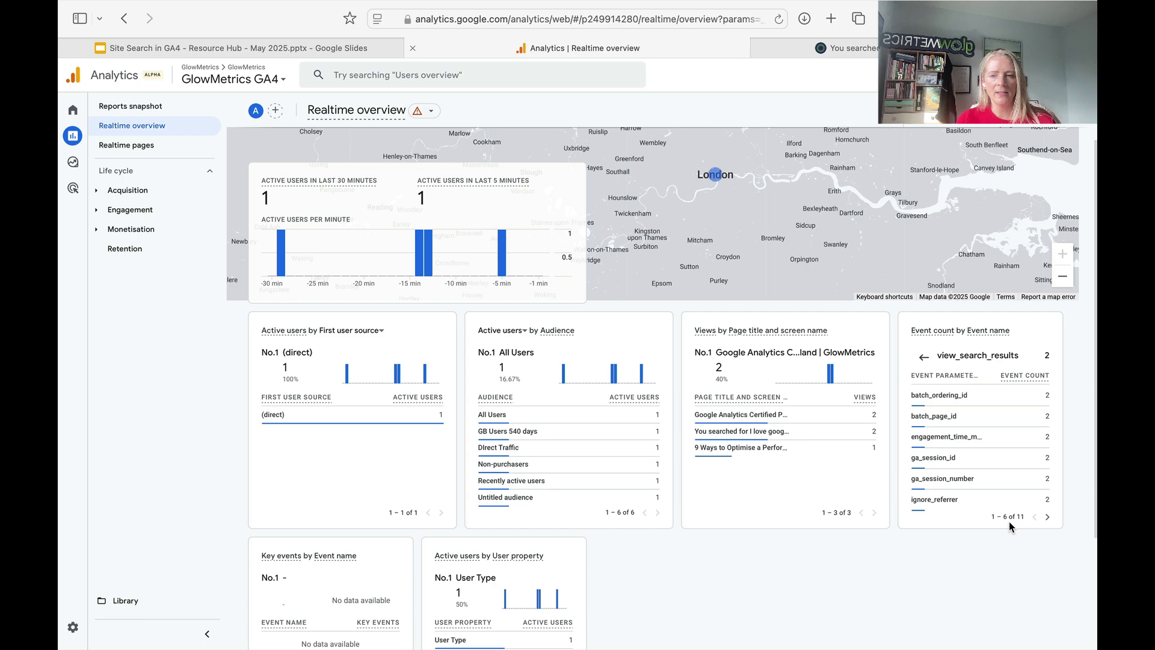
key("super+equal")
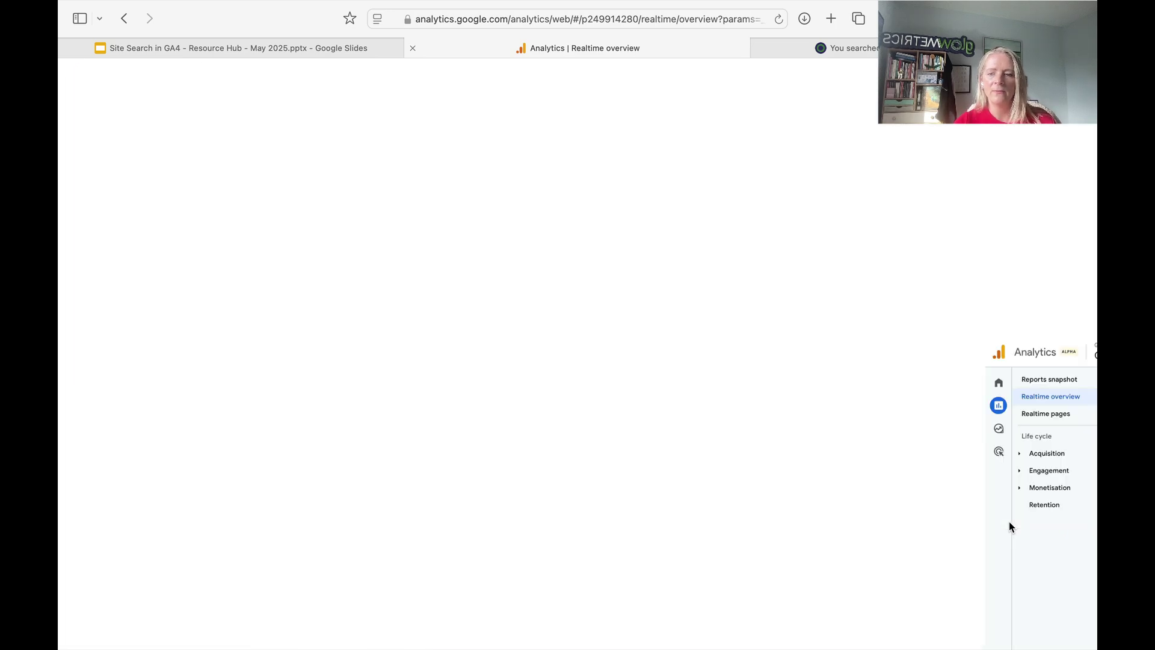
key("super+minus")
key("super+minus")
key("super+minus")
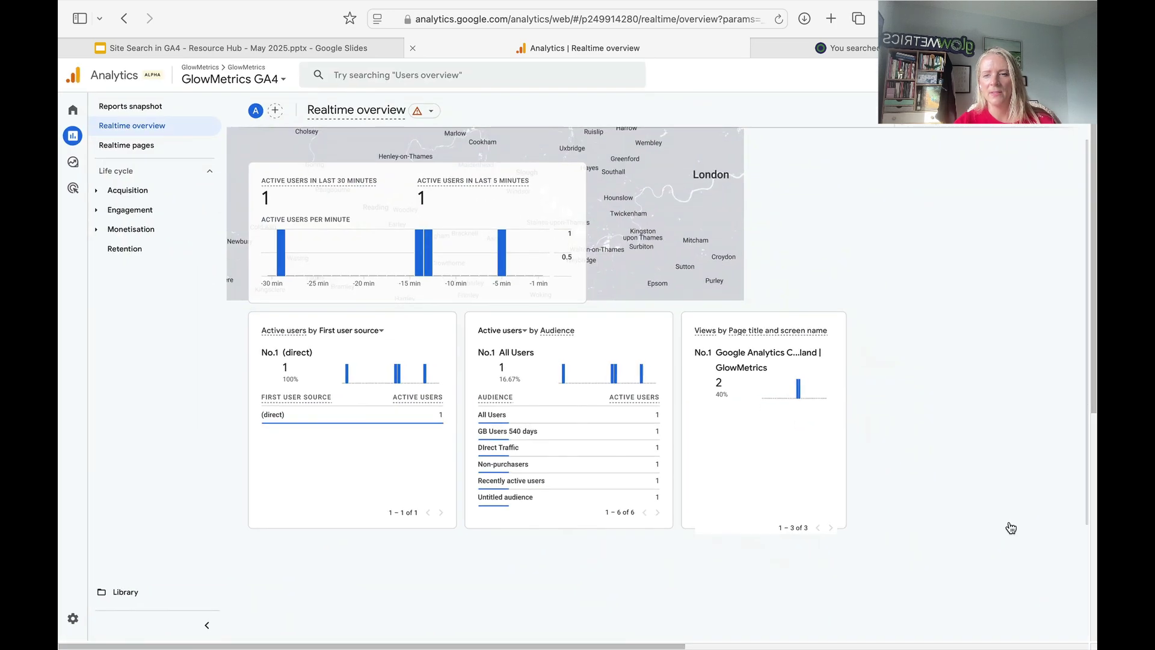
scroll(1009, 521, "up", 5)
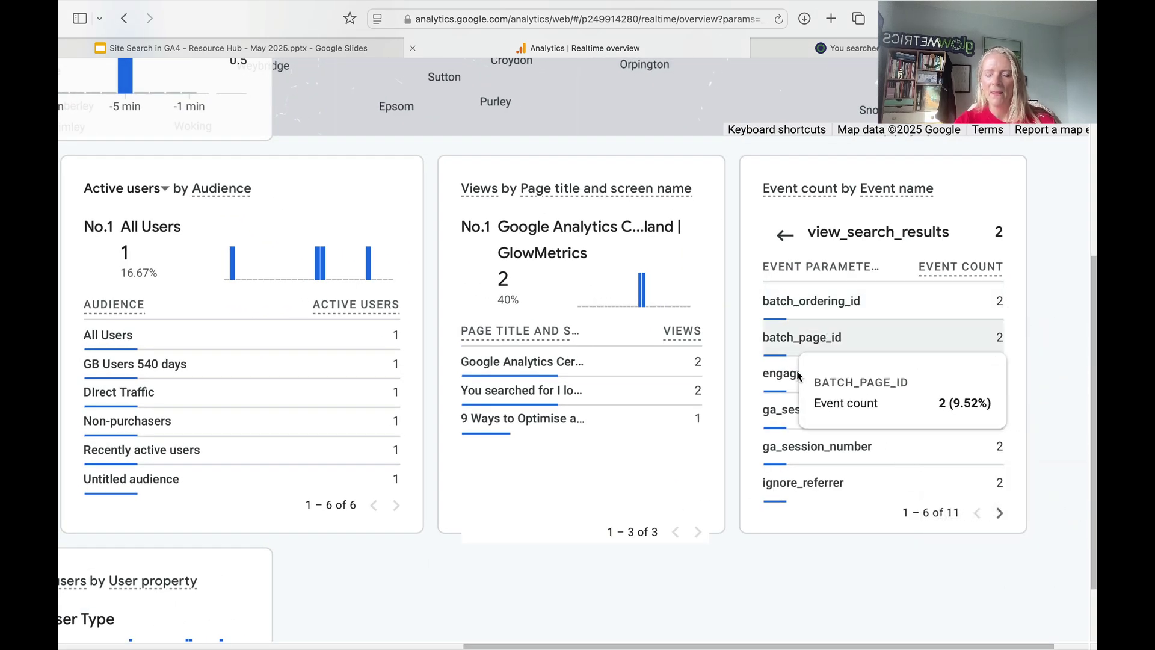
left_click(997, 513)
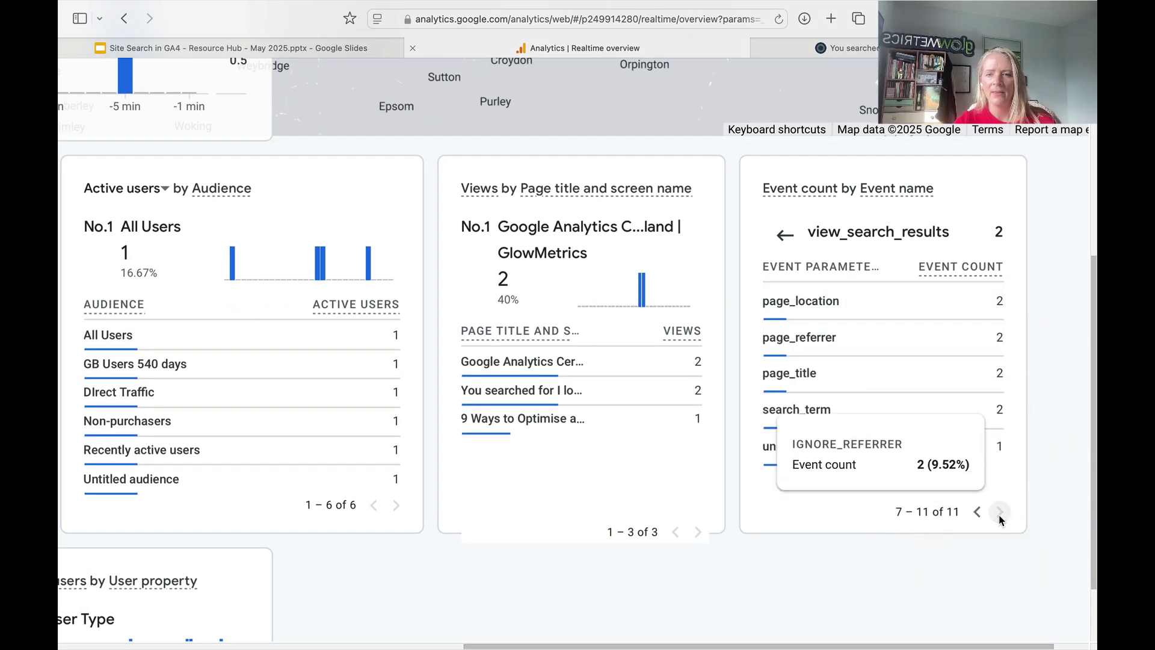
mouse_move(805, 421)
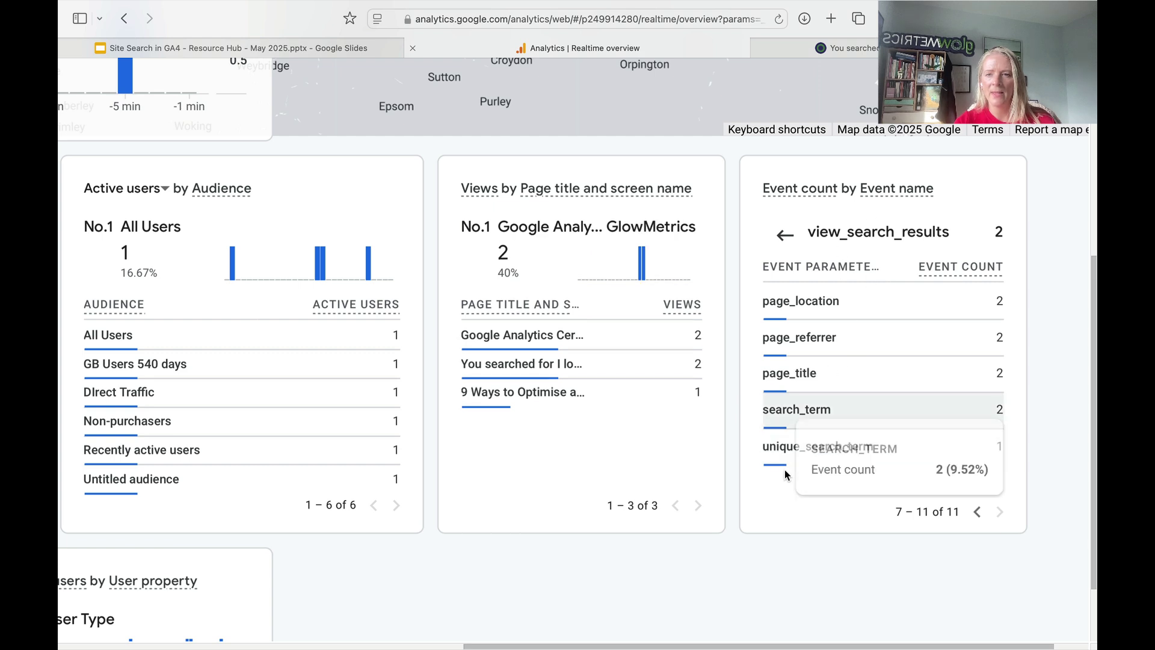
left_click(790, 413)
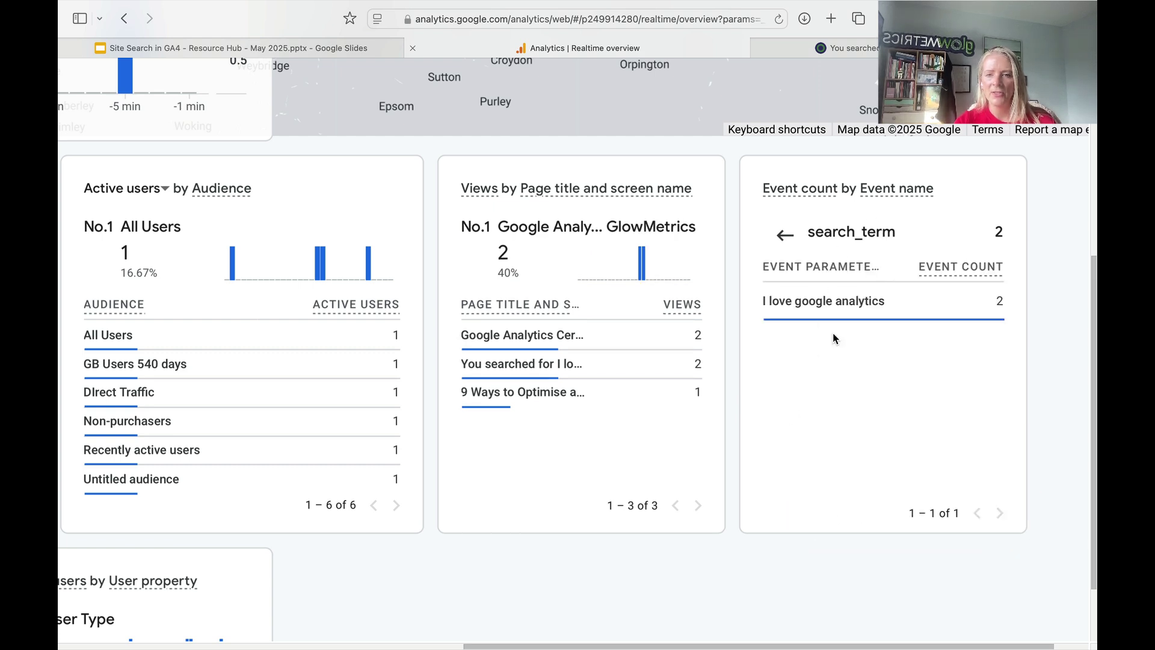
left_click_drag(771, 300, 888, 301)
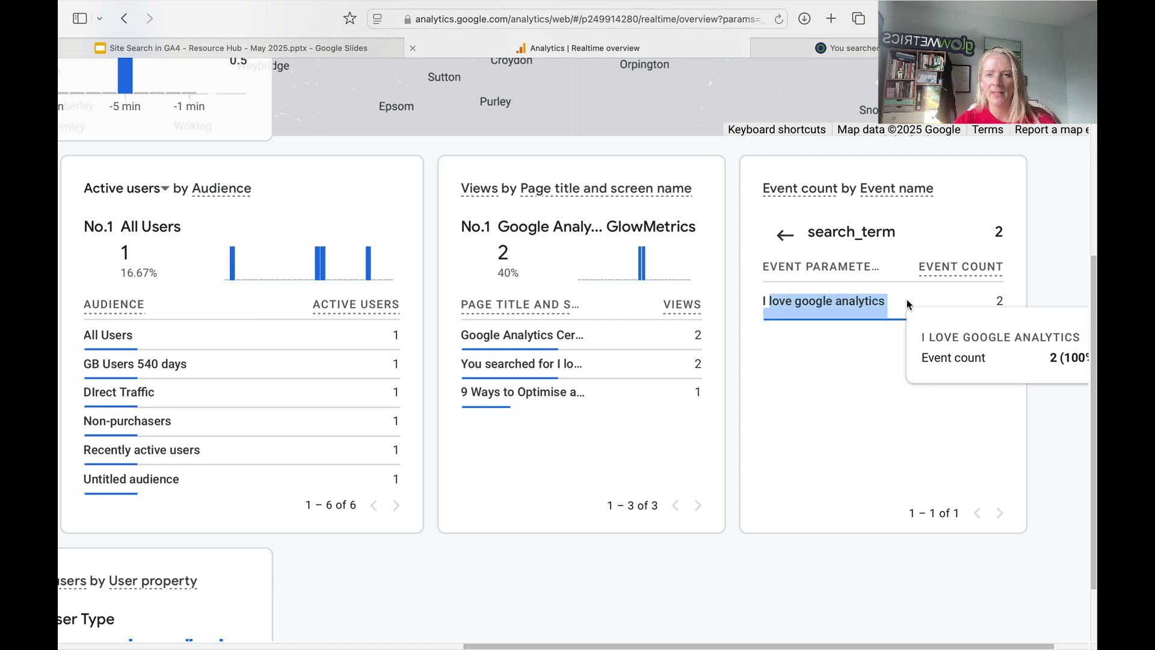
left_click(794, 351)
key("super+0")
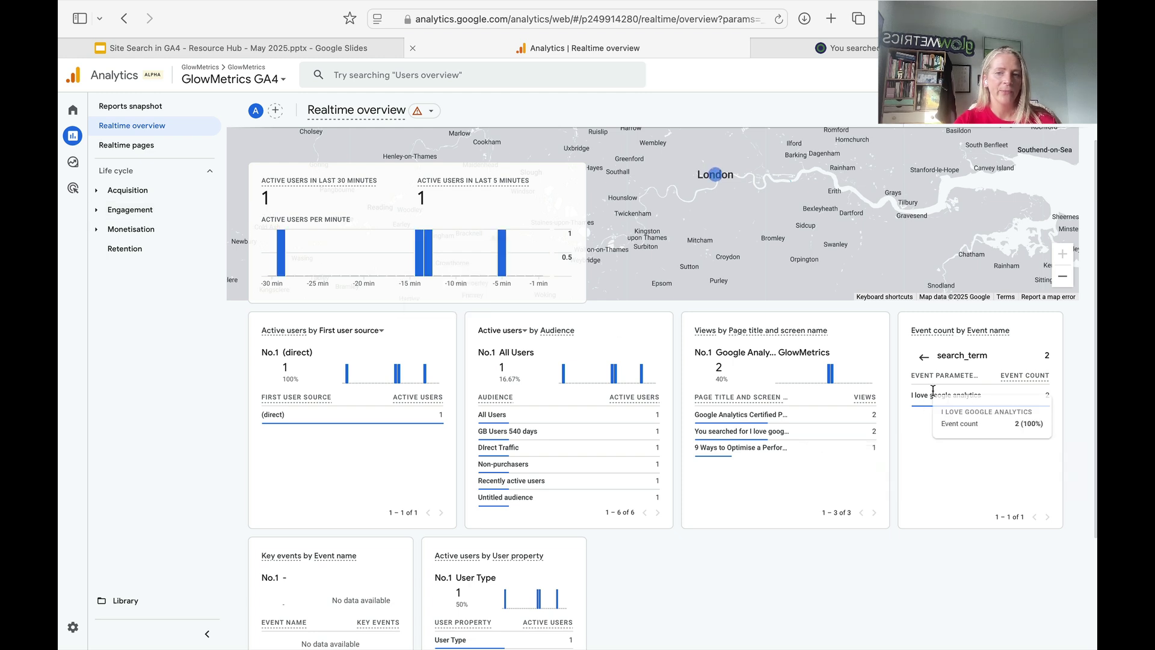
Switch to the Google Slides deck and view the slide on how to report on site search tracking.
left_click(291, 48)
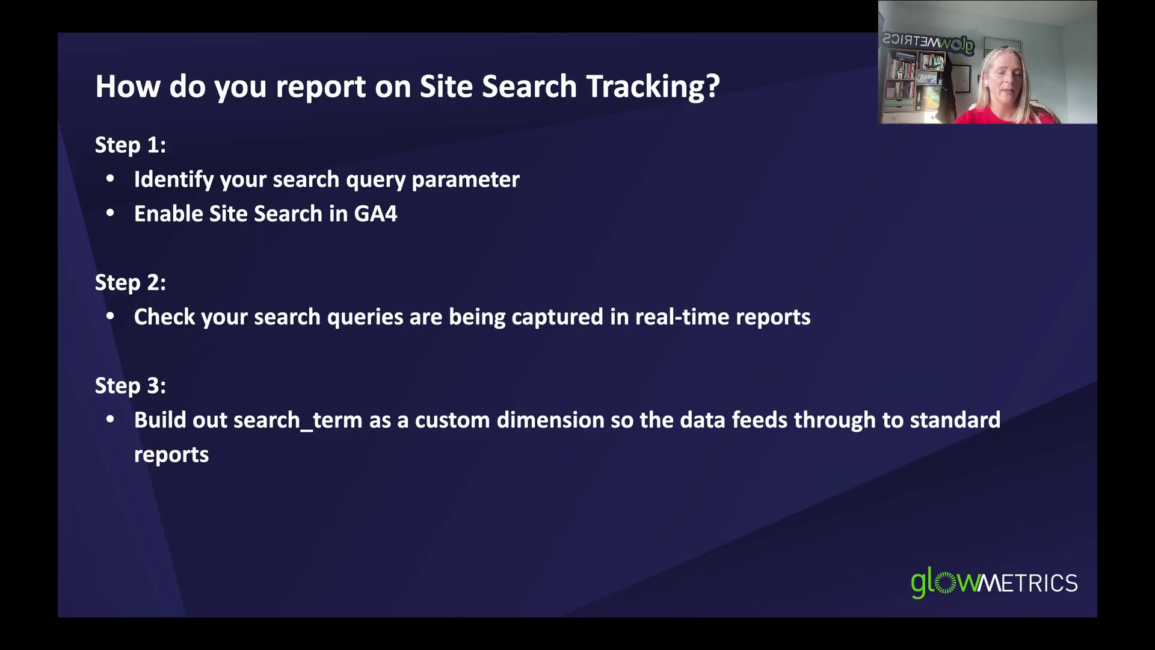
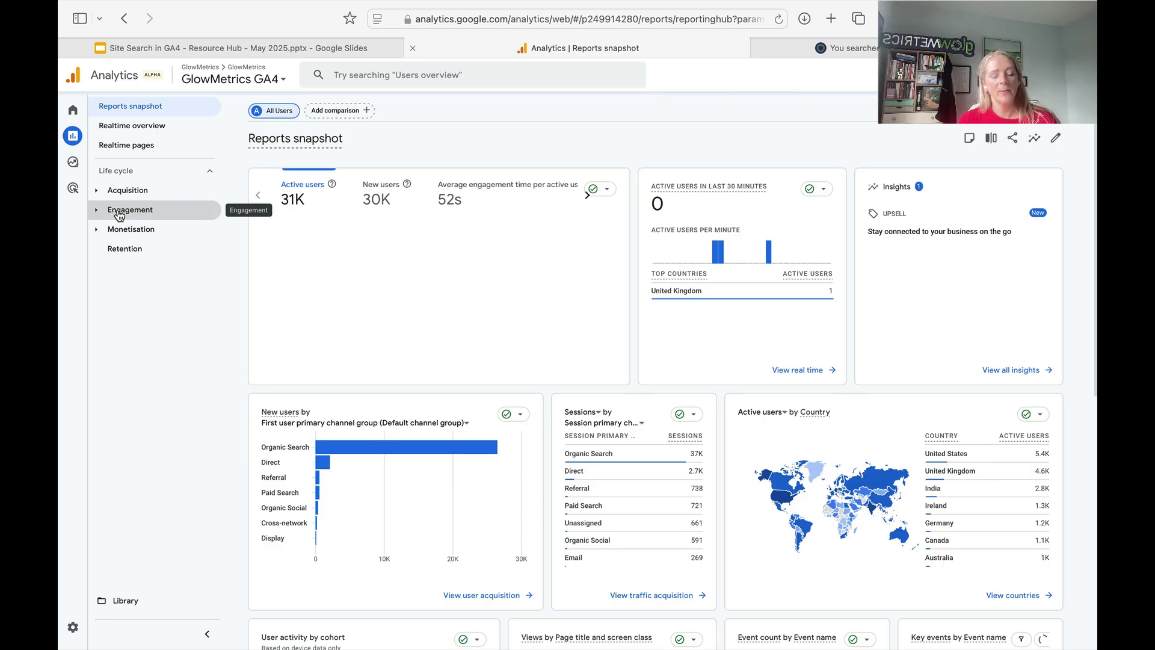
Open the Engagement Events report and filter its table to event names matching view_search.
left_click(118, 215)
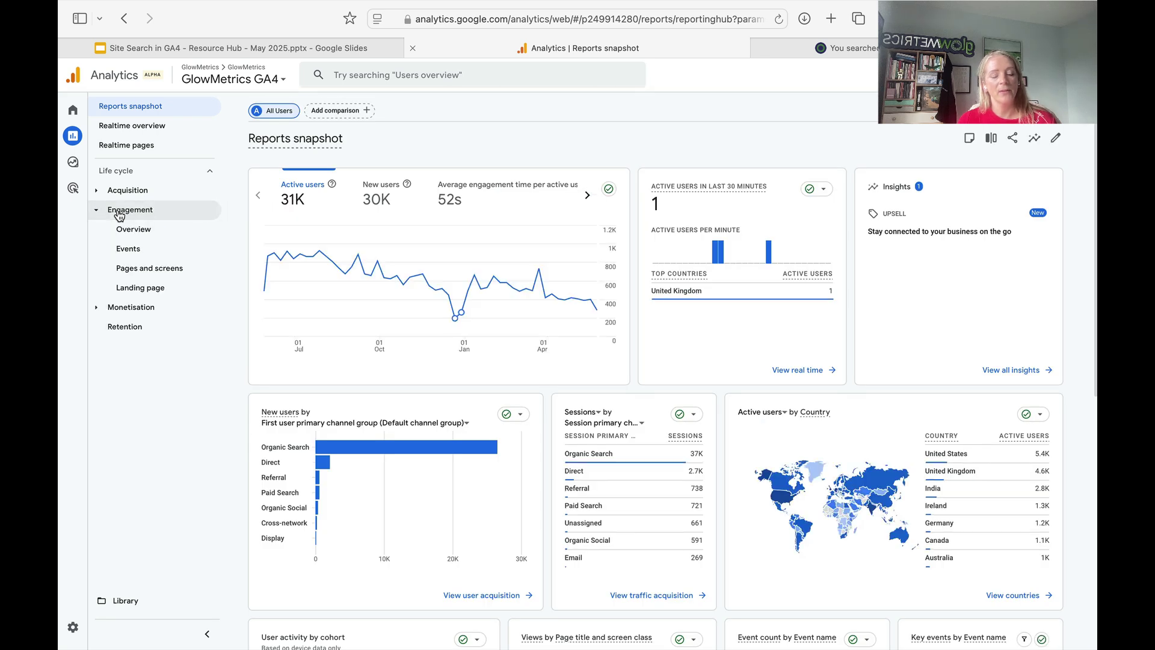
left_click(130, 252)
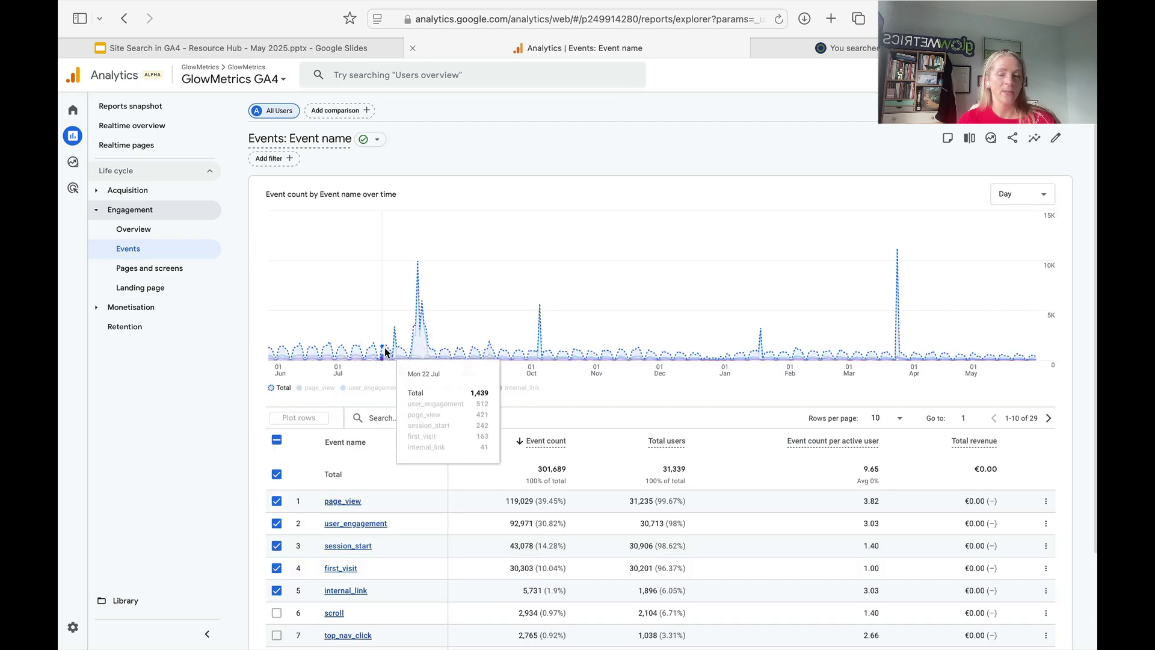
scroll(421, 473, "down", 2)
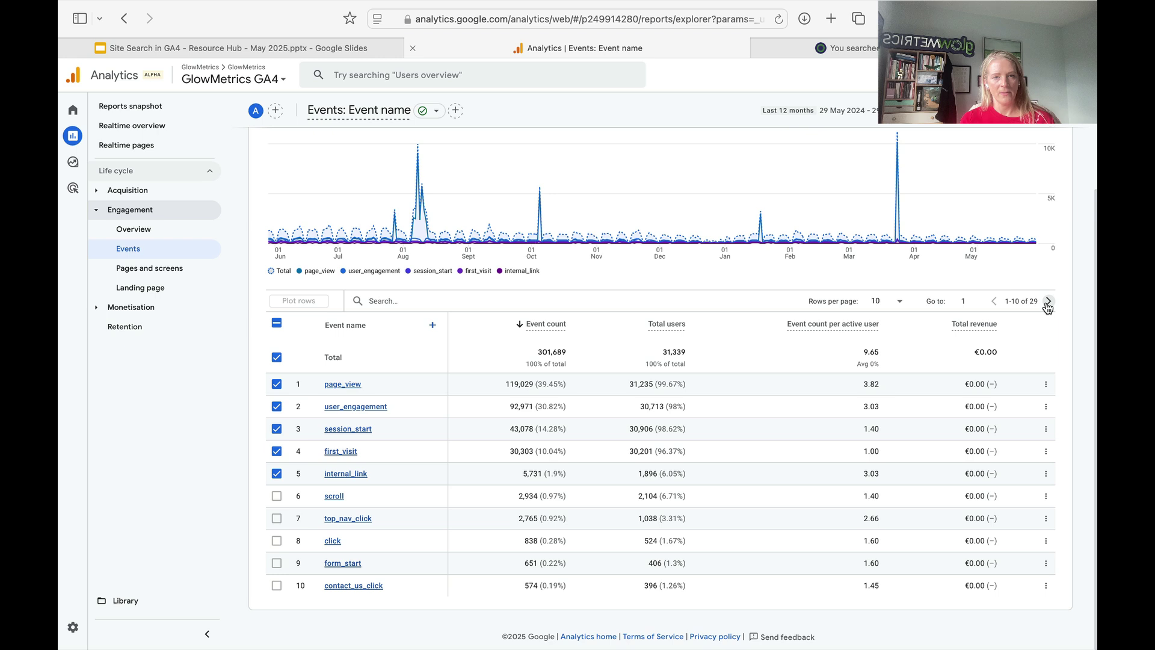
left_click(416, 301)
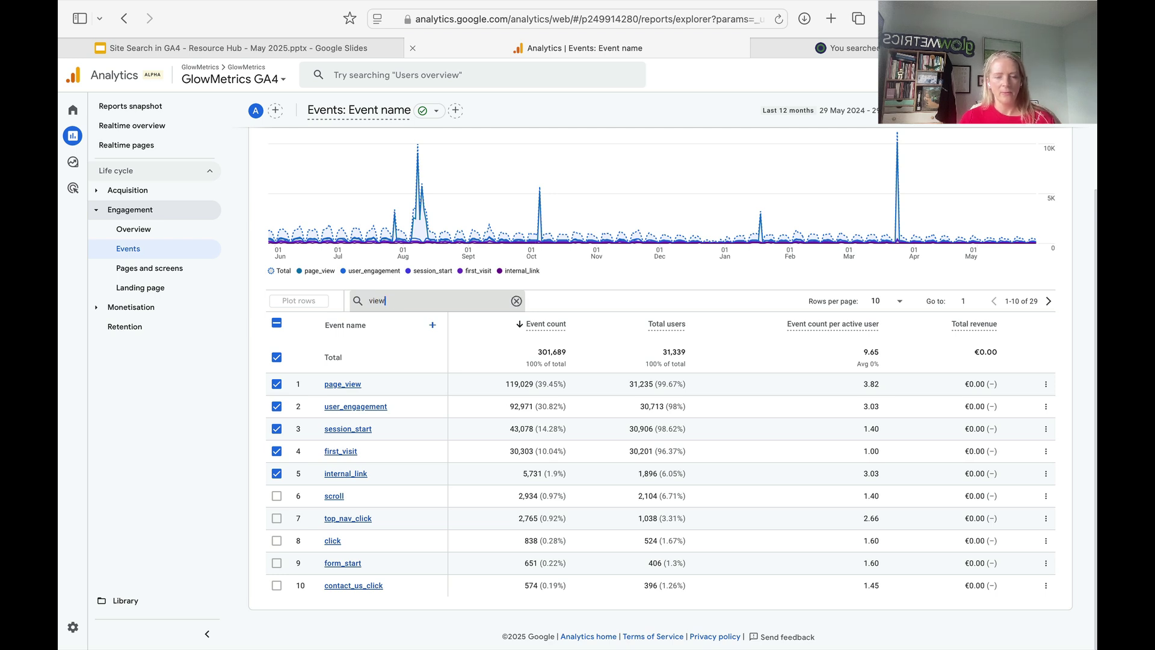
type("view")
key("Return")
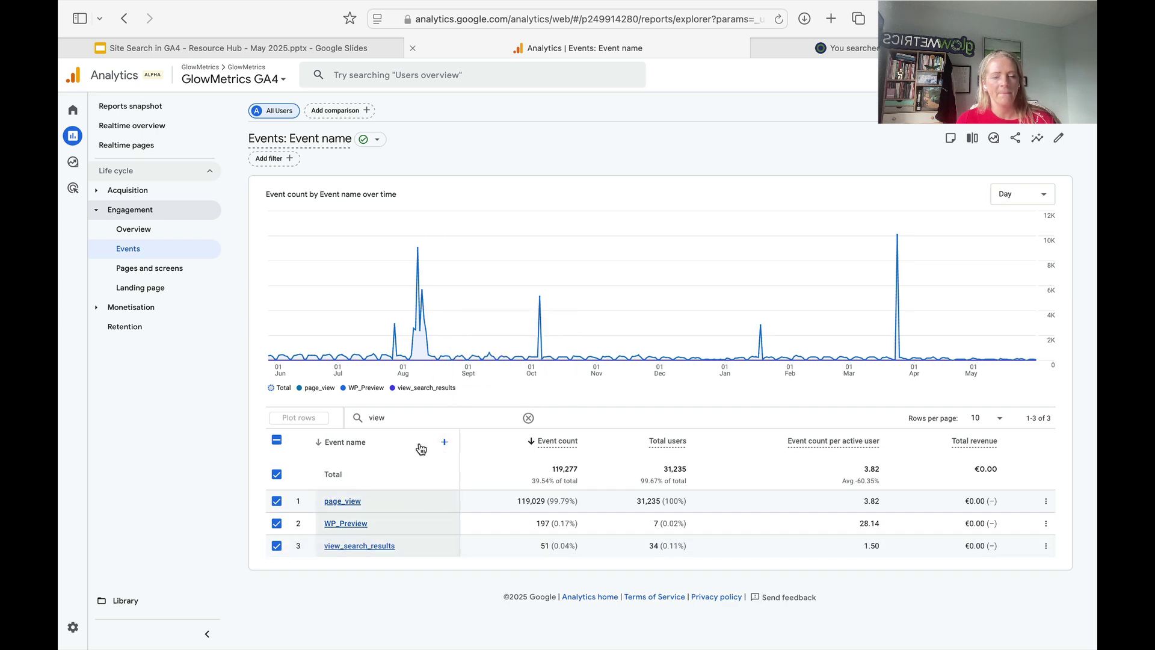
left_click(407, 418)
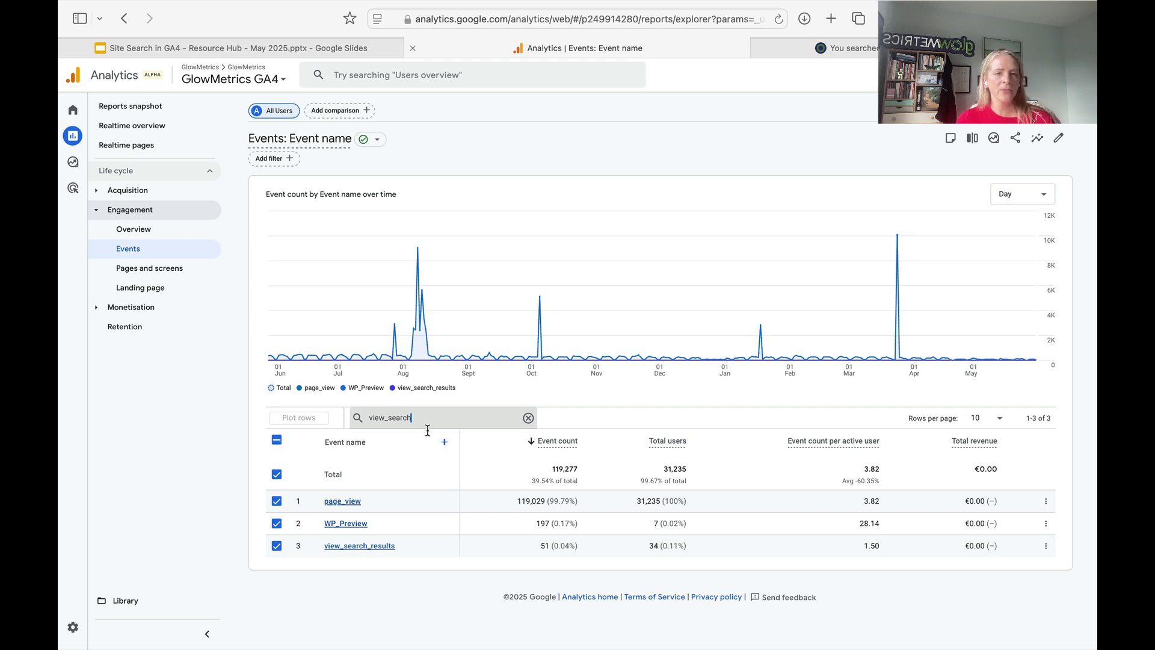
key("Return")
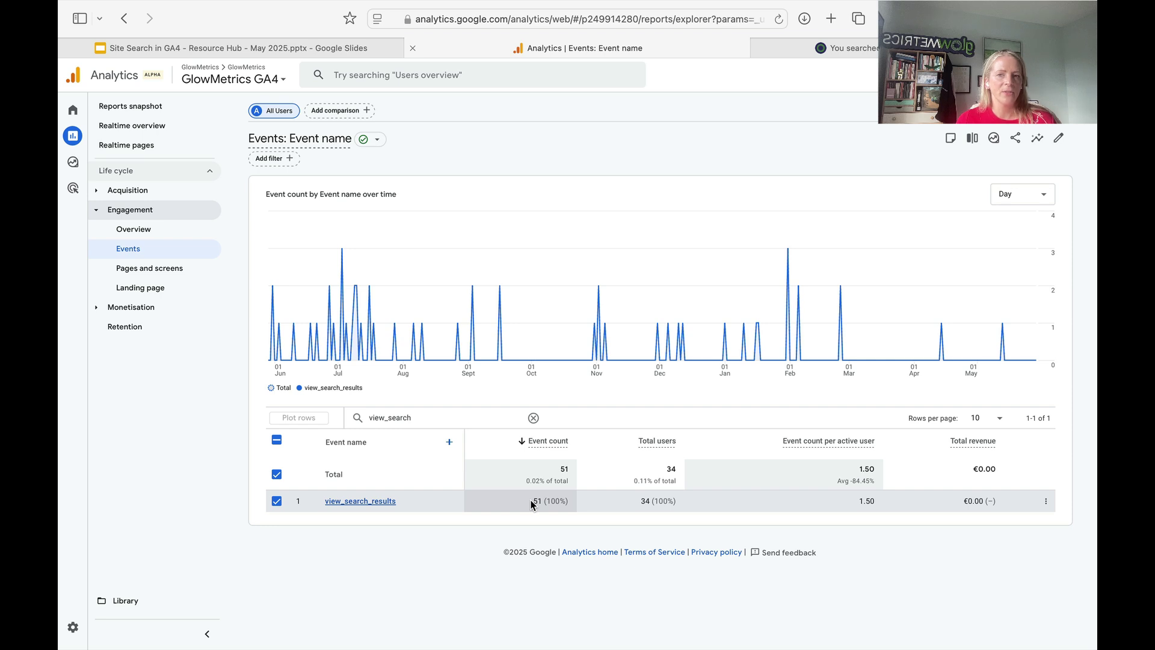
Open the view_search_results event details and examine the terms listed in the Search Term custom parameter card.
left_click(374, 504)
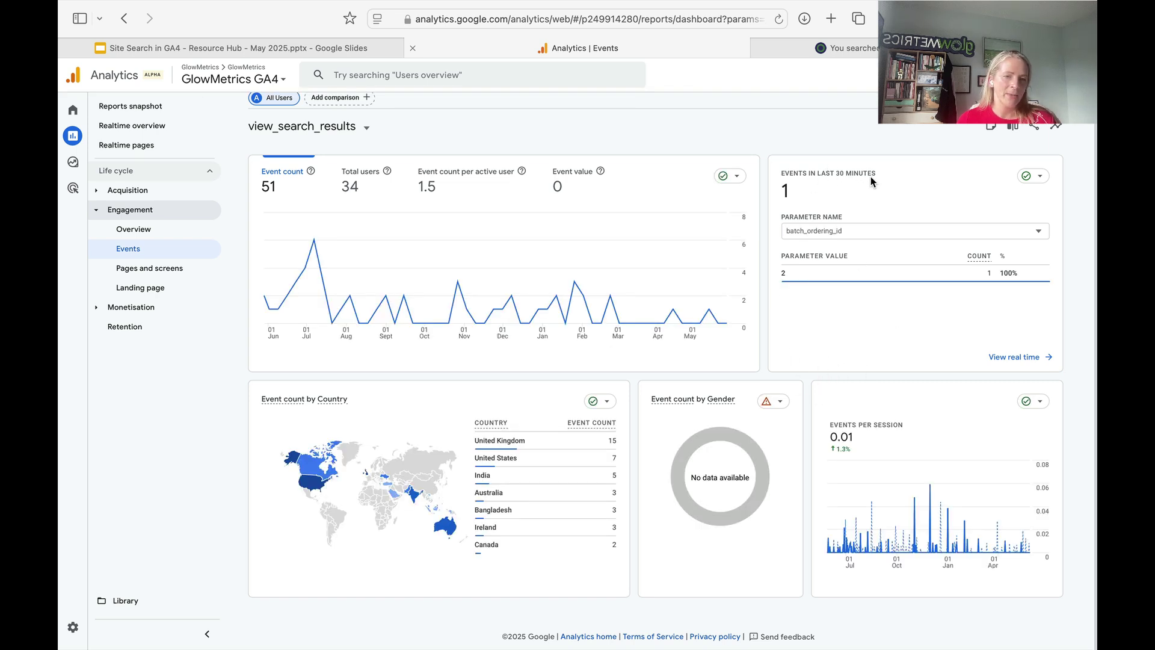
scroll(608, 344, "down", 5)
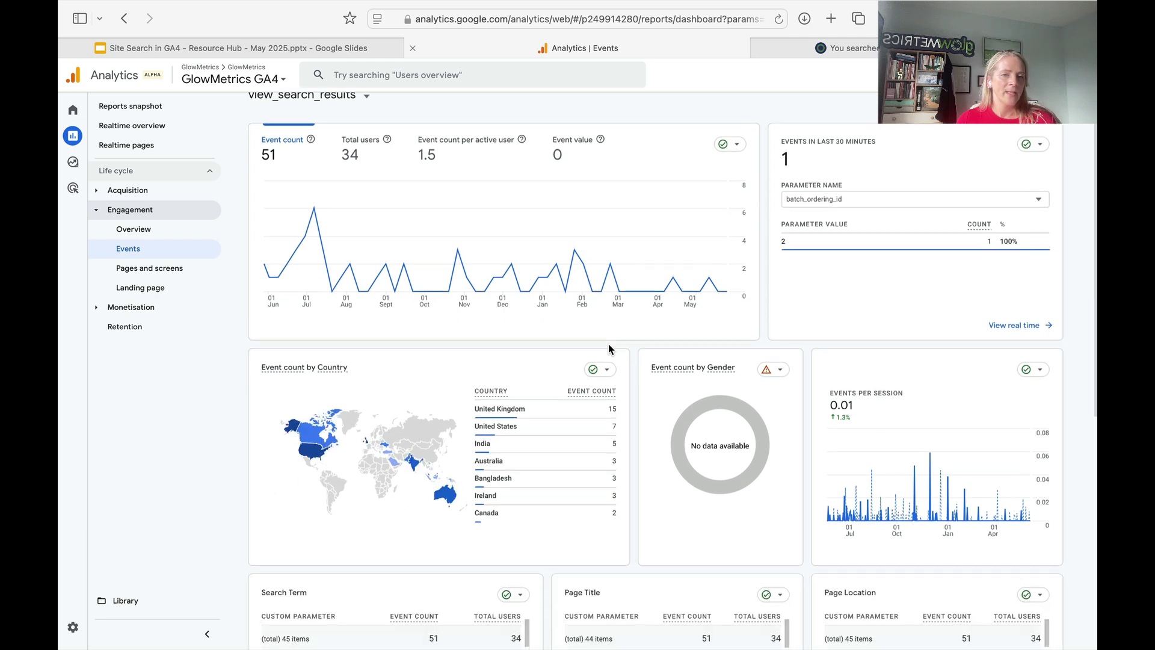
scroll(608, 344, "down", 2)
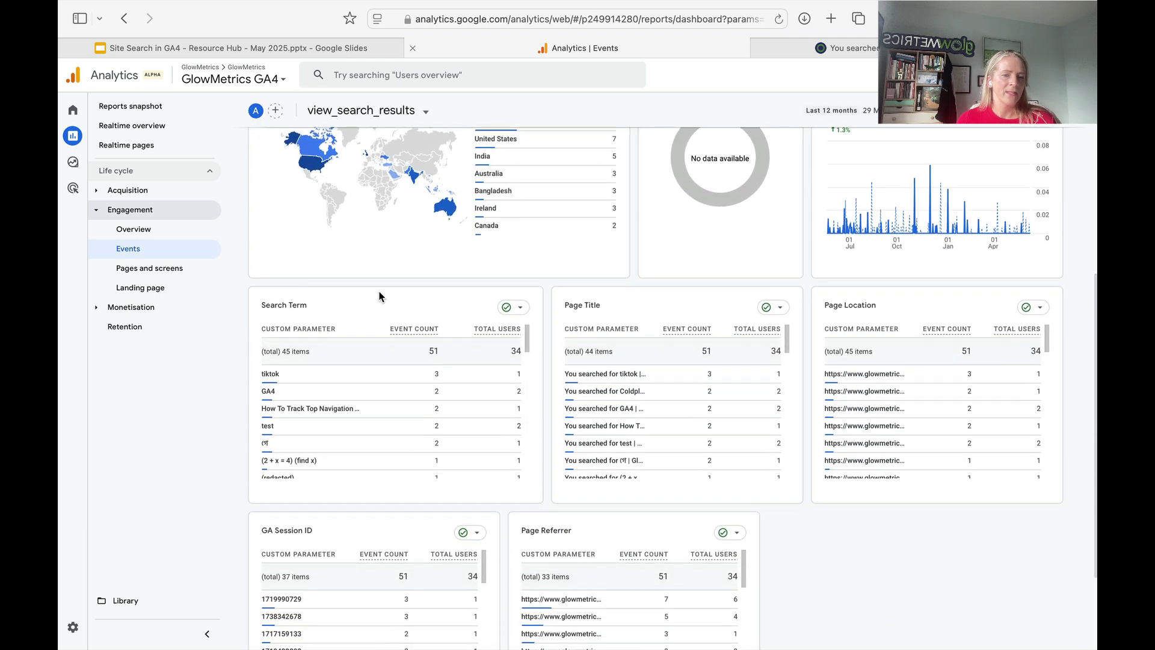
left_click_drag(320, 301, 233, 296)
left_click(318, 303)
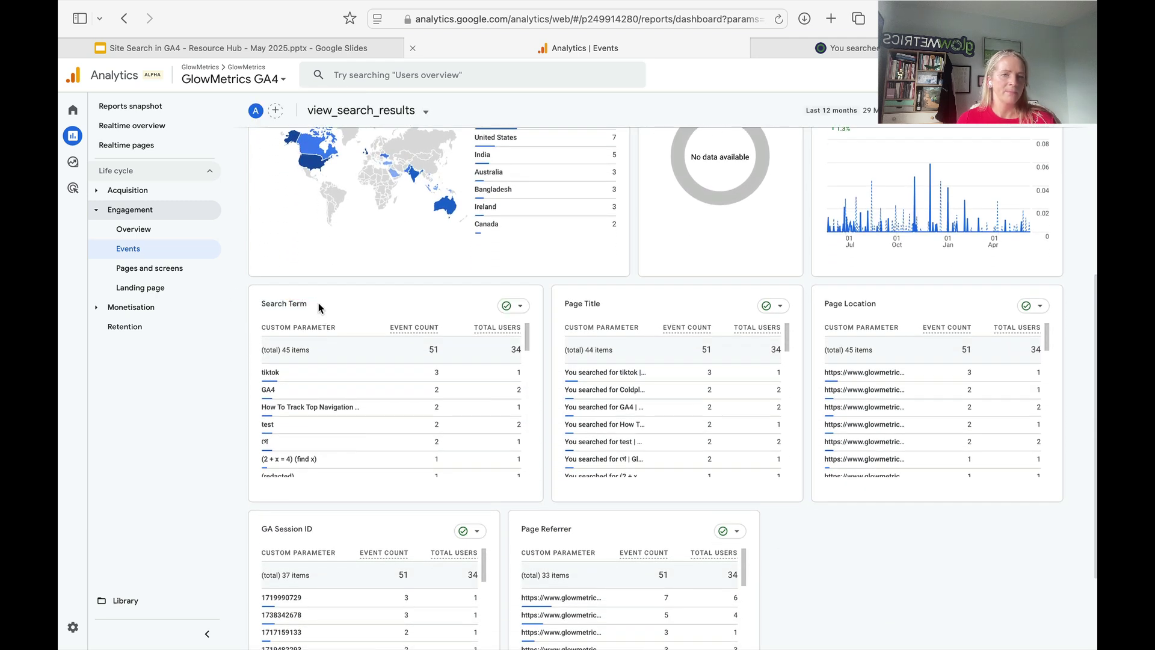
left_click_drag(312, 302, 266, 303)
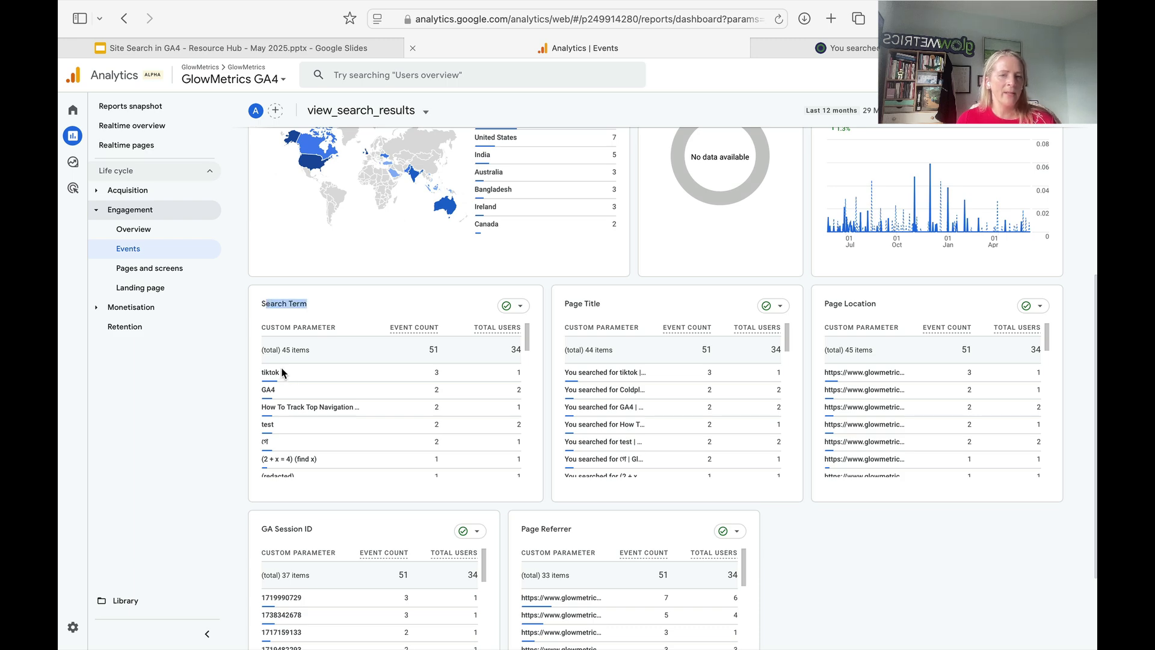
scroll(283, 376, "down", 5)
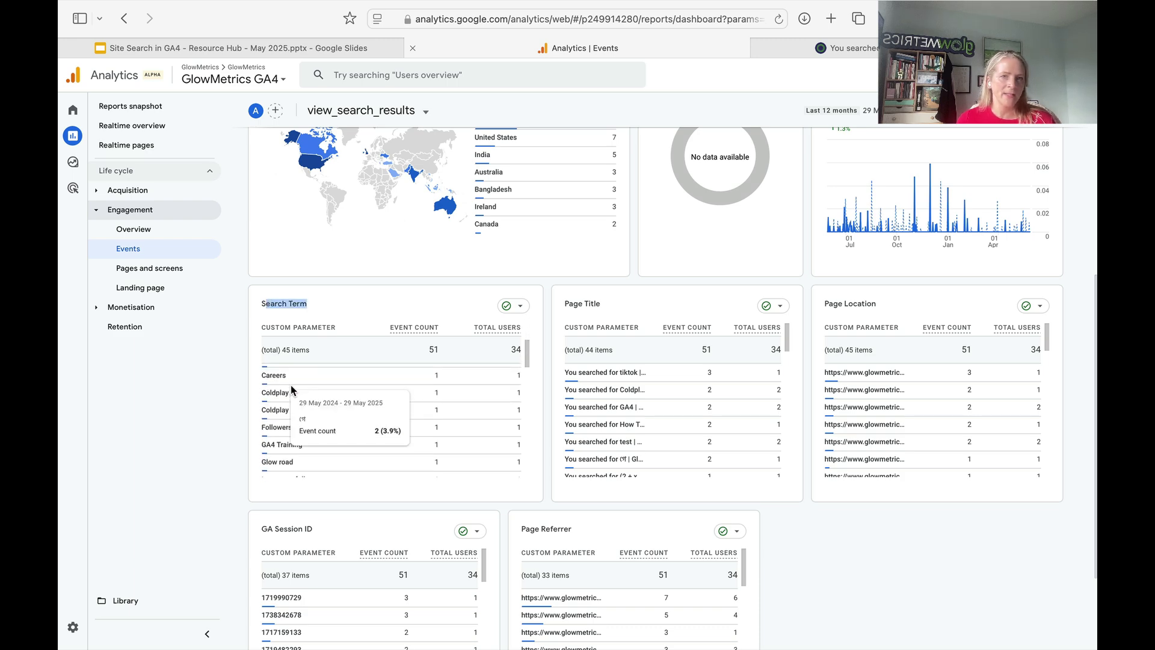
scroll(291, 388, "down", 10)
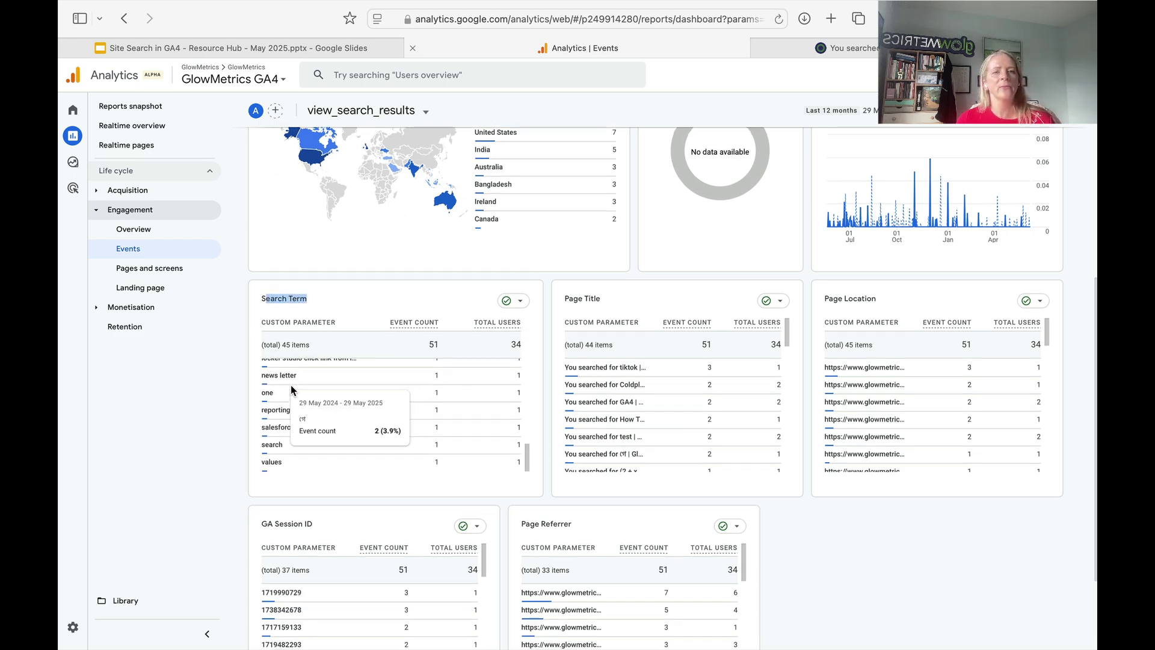
scroll(290, 385, "up", 5)
scroll(291, 384, "down", 6)
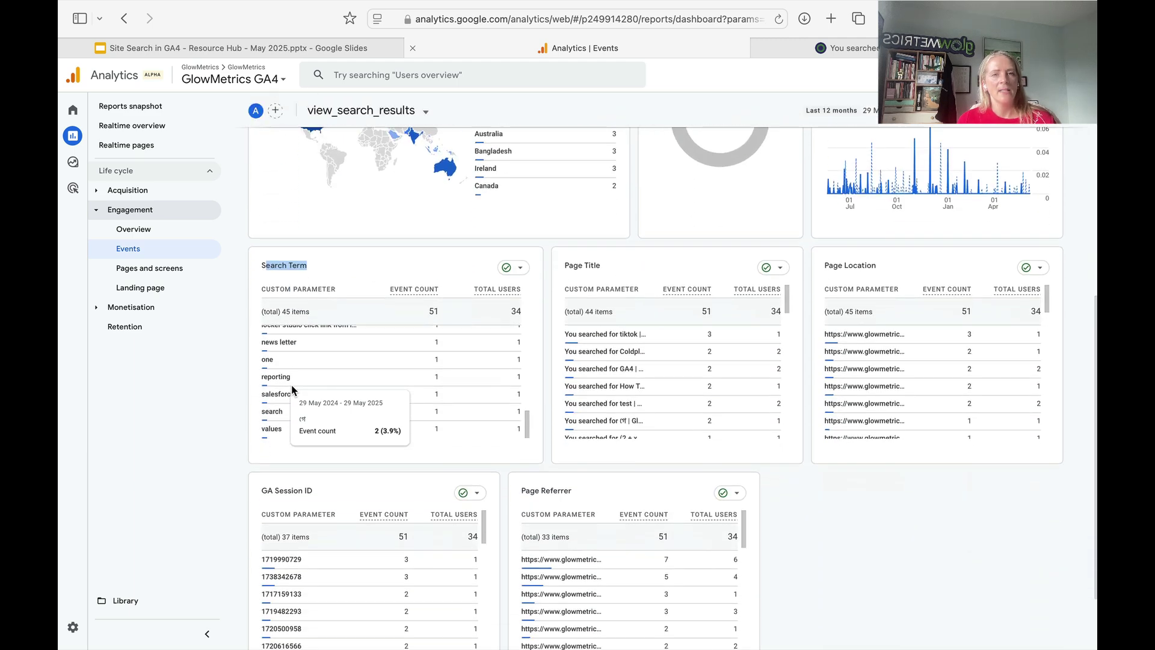
scroll(292, 388, "down", 2)
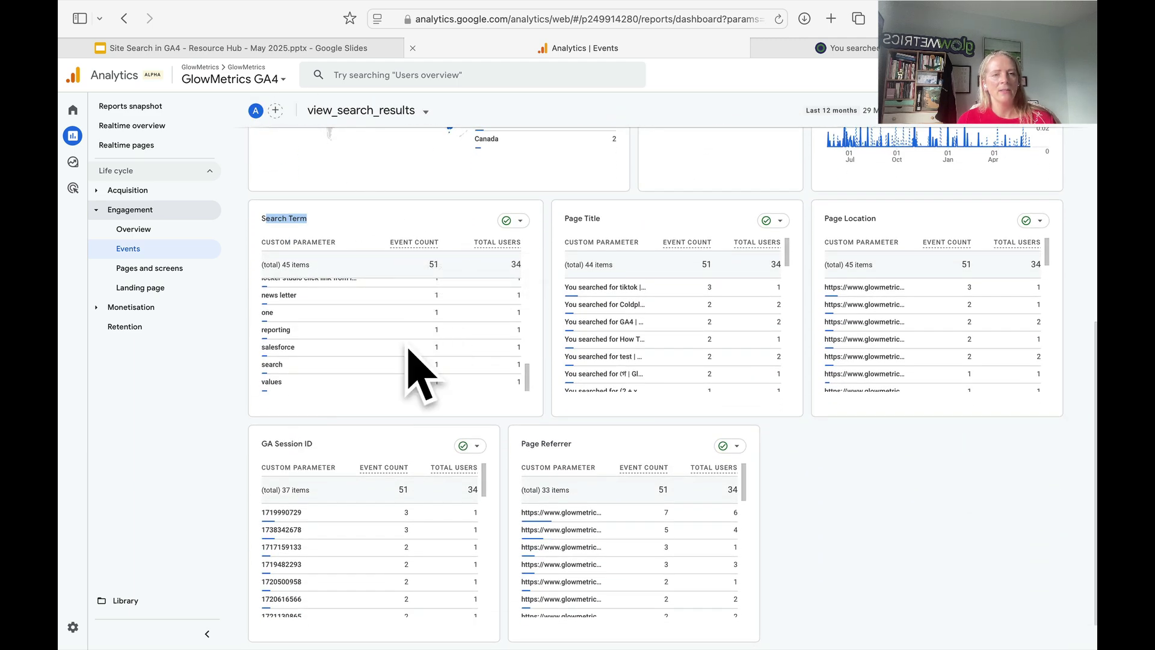
Return from the event details to the Events report and filter the table by view_search again.
left_click(123, 19)
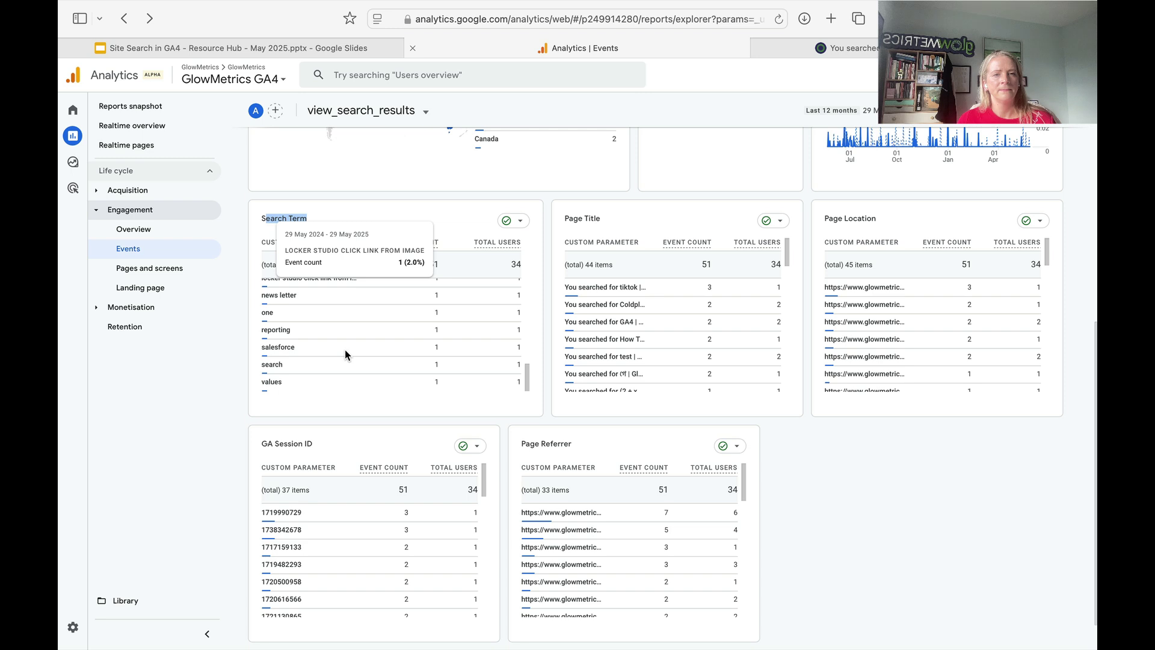
scroll(345, 355, "up", 5)
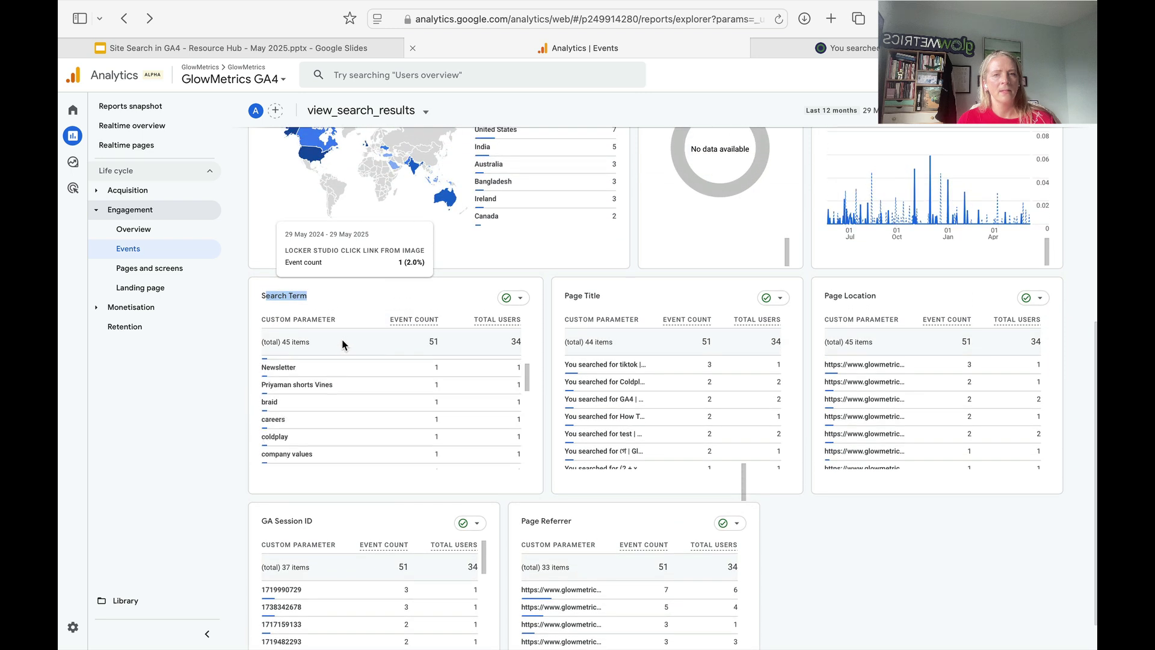
scroll(346, 343, "up", 4)
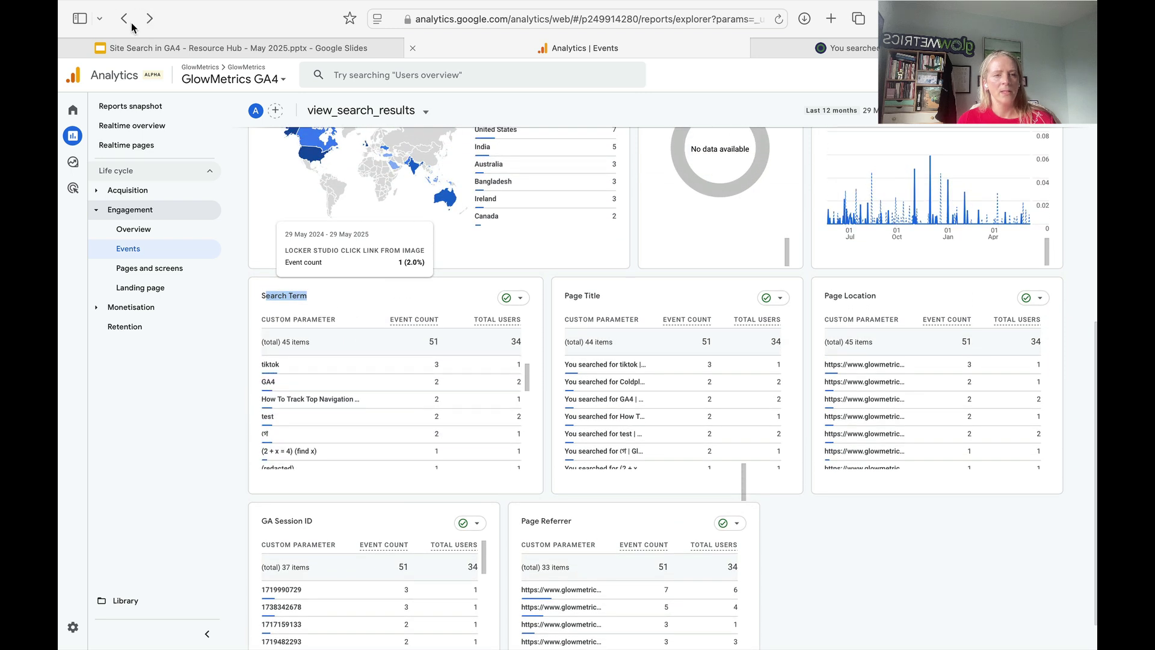
left_click(133, 251)
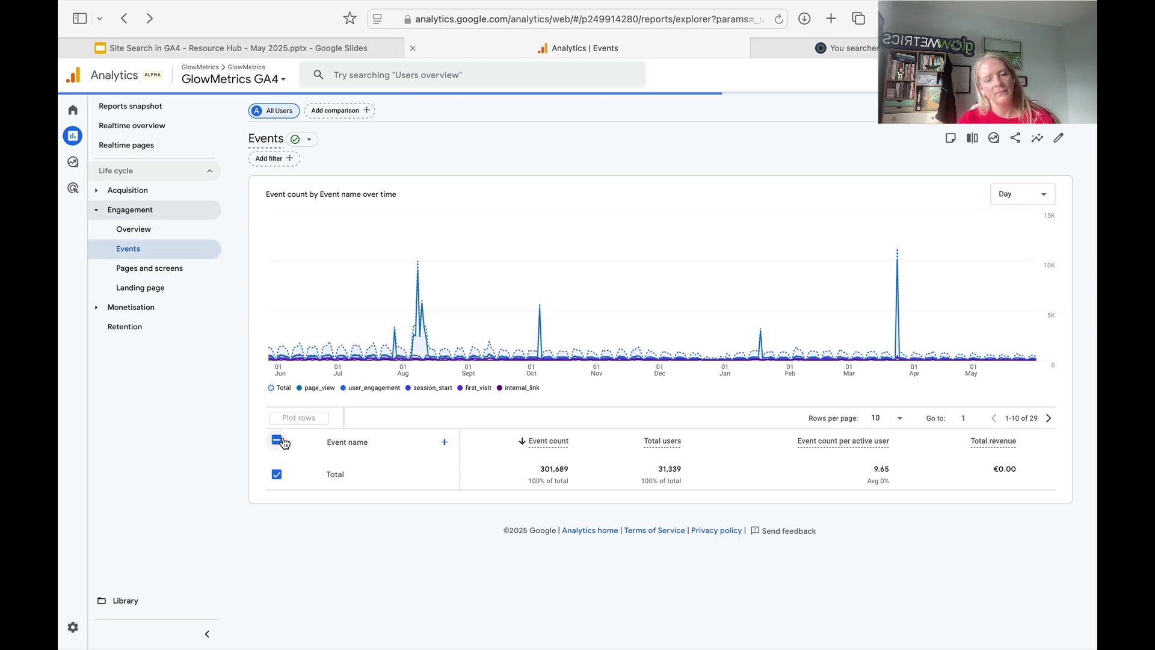
left_click(368, 417)
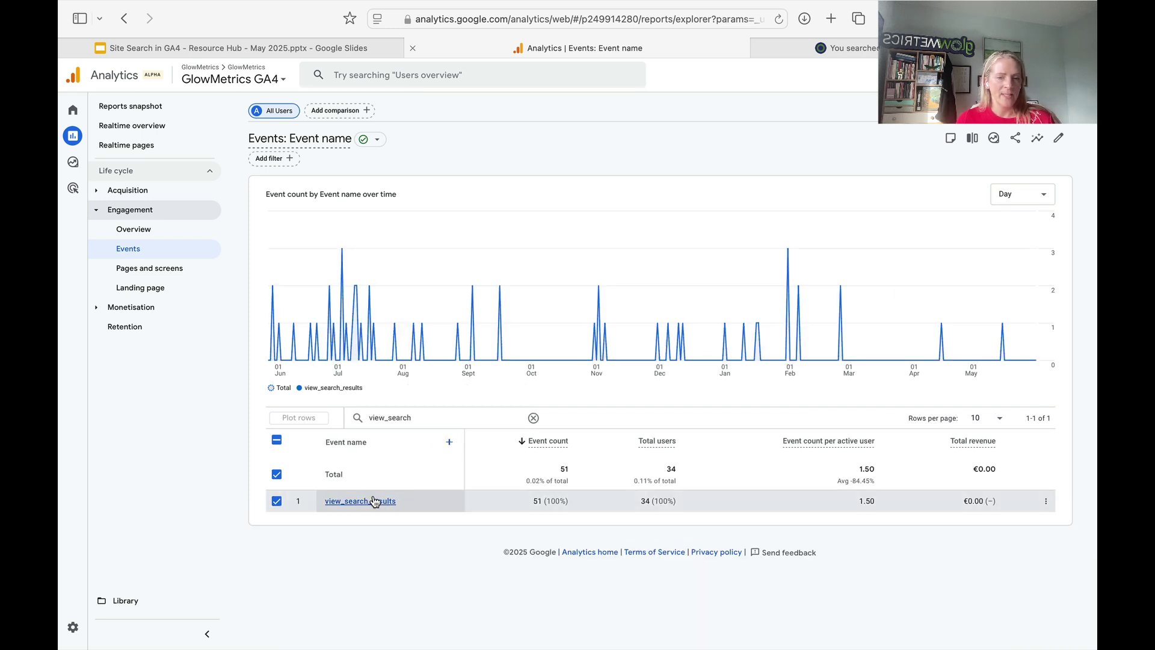
Add the custom dimension Search Term as a secondary dimension beside Event name in the events table.
left_click(449, 442)
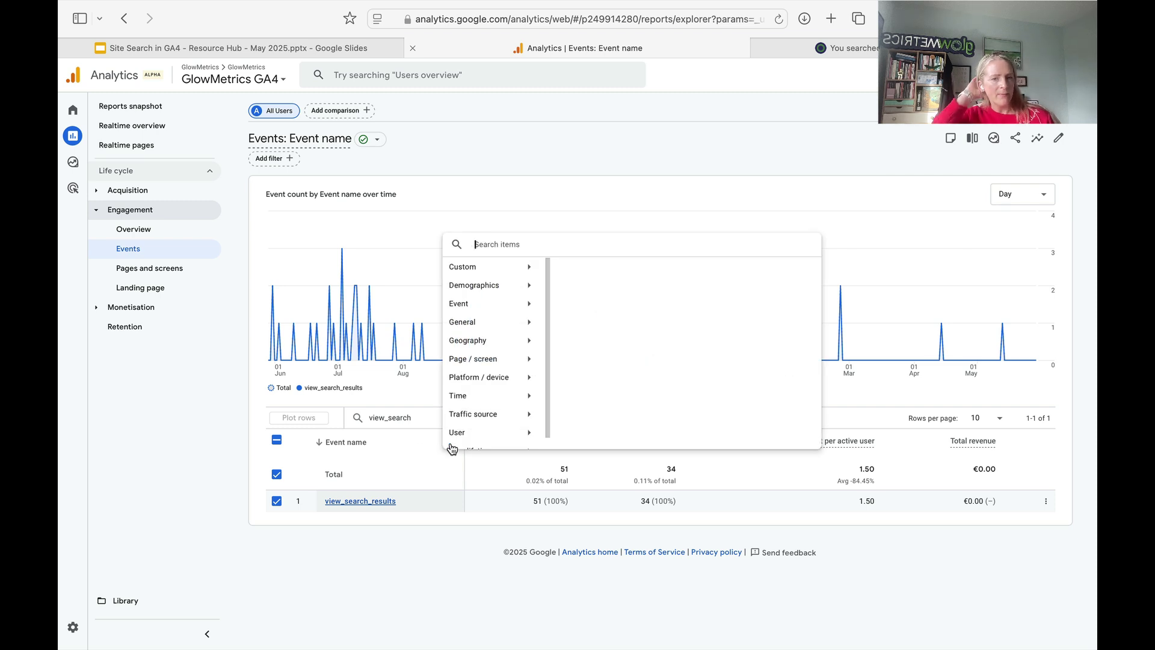
left_click(429, 558)
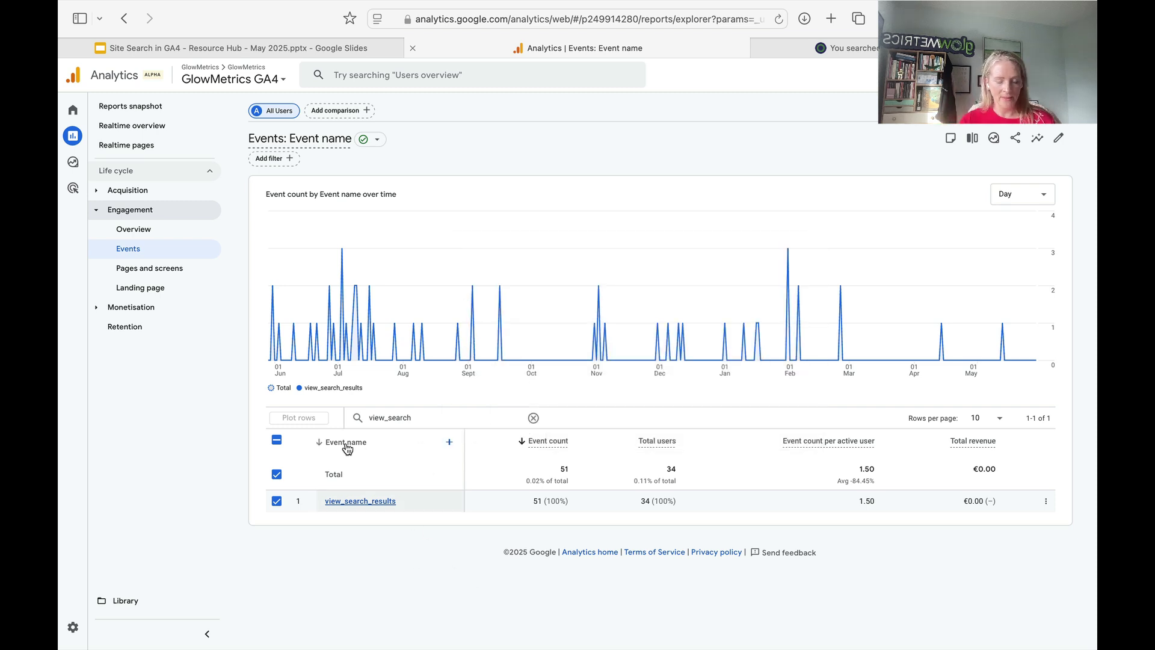
left_click(449, 443)
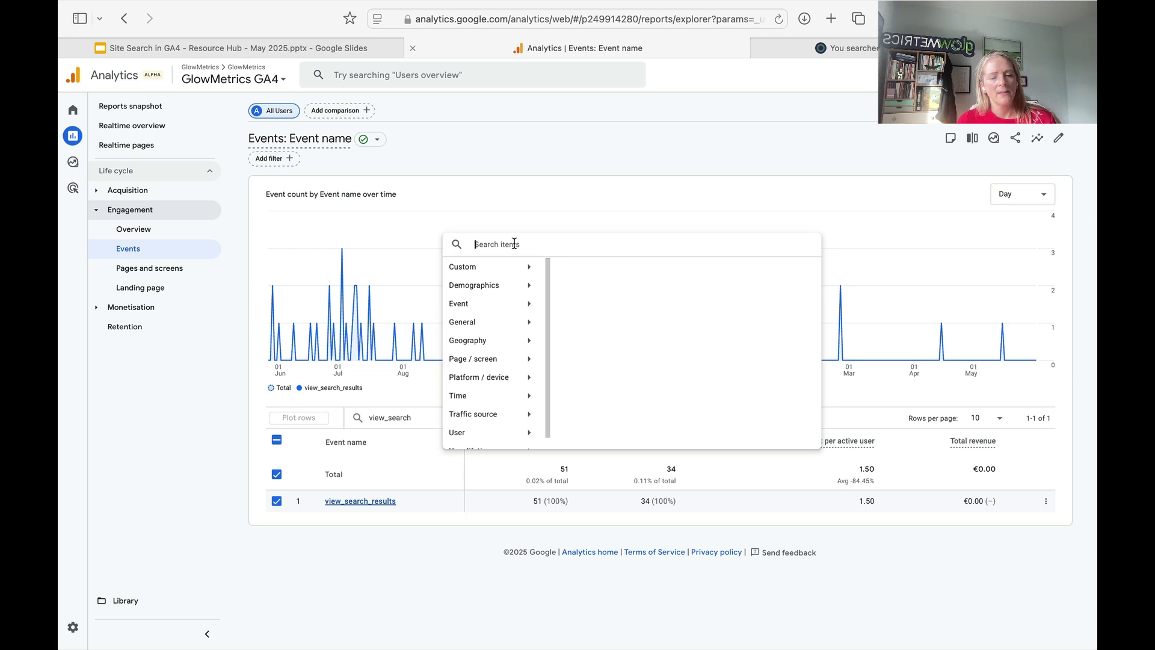
left_click(508, 267)
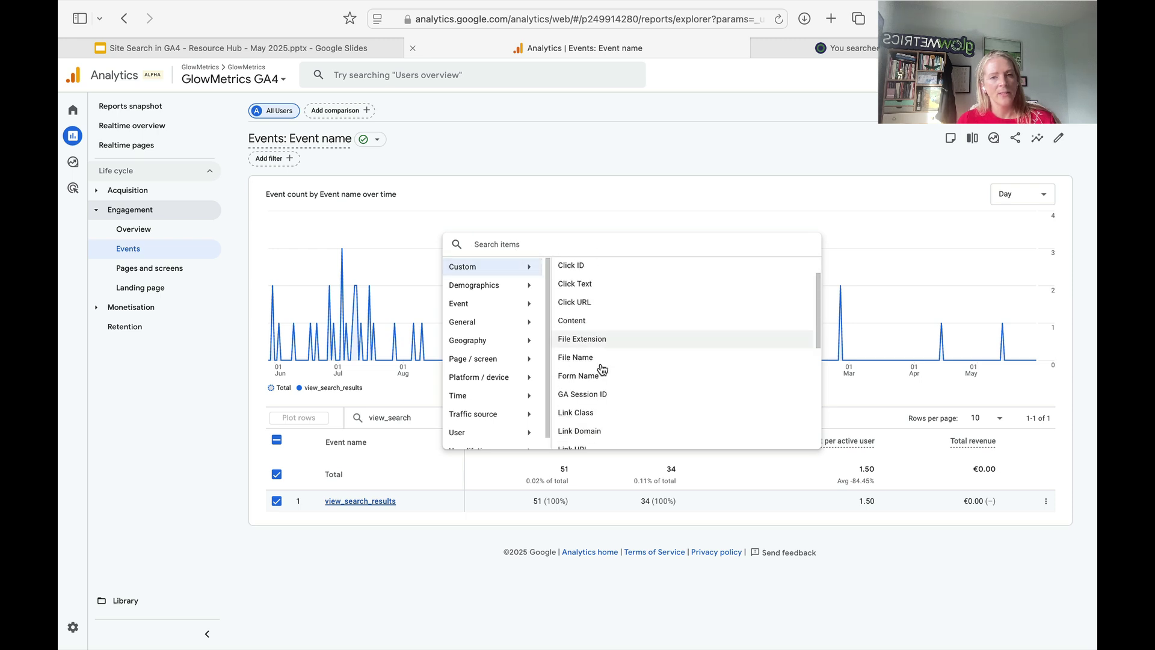
scroll(602, 361, "down", 5)
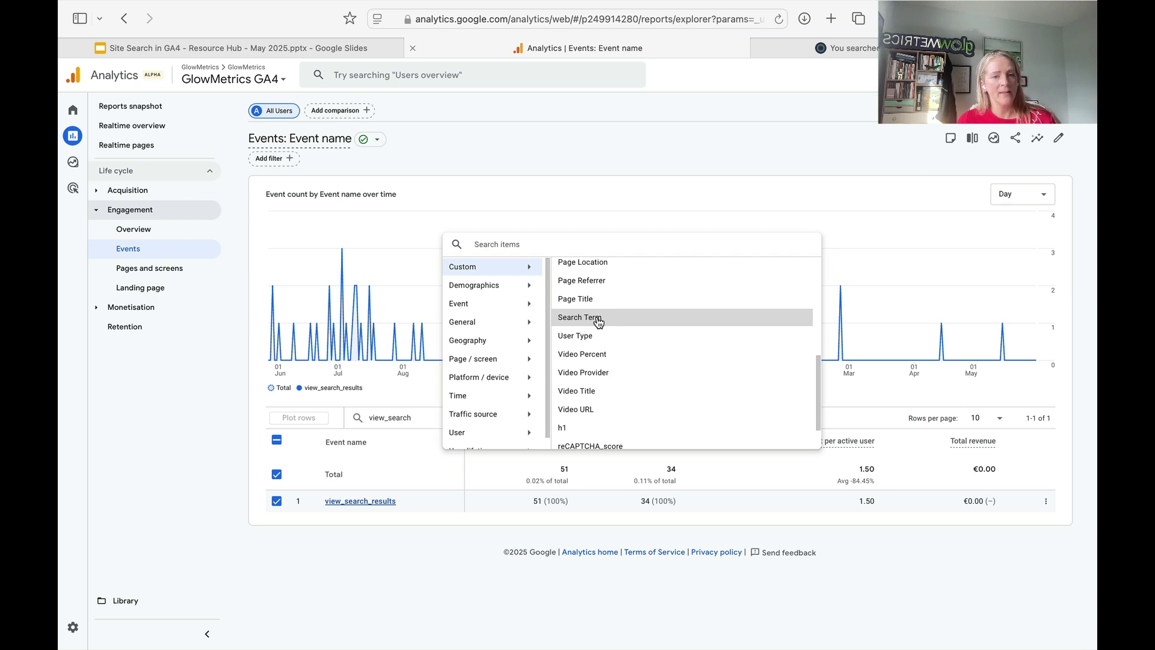
left_click(592, 319)
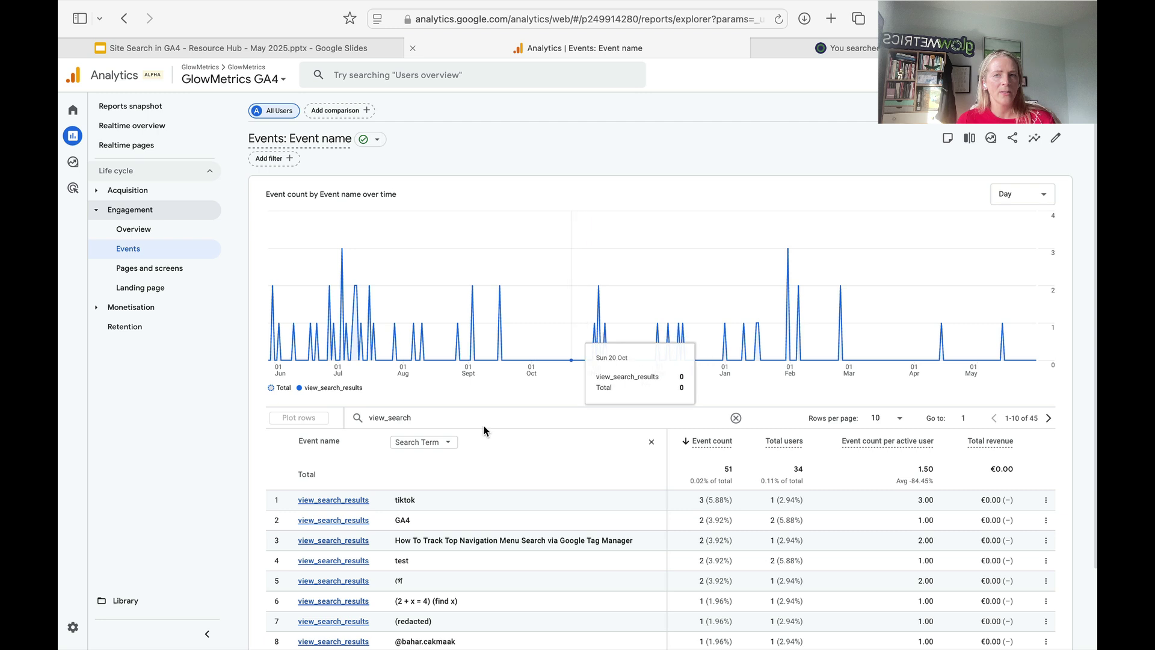
Review the search terms and their event counts in the view_search_results rows of the table.
scroll(493, 478, "down", 2)
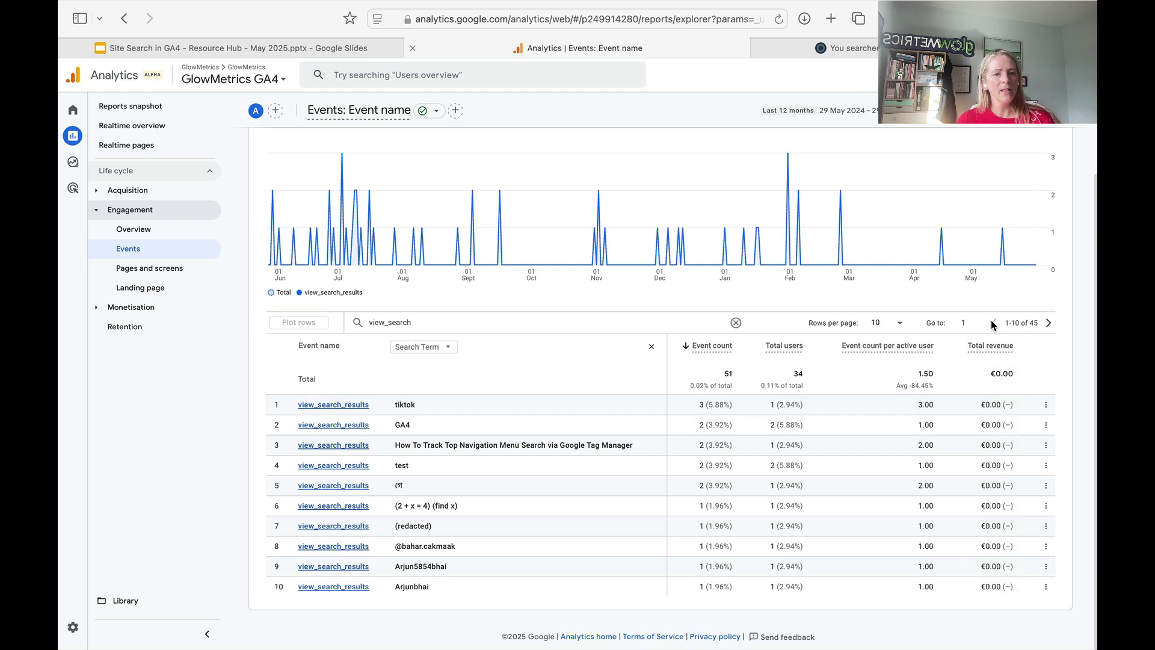
scroll(1016, 385, "up", 3)
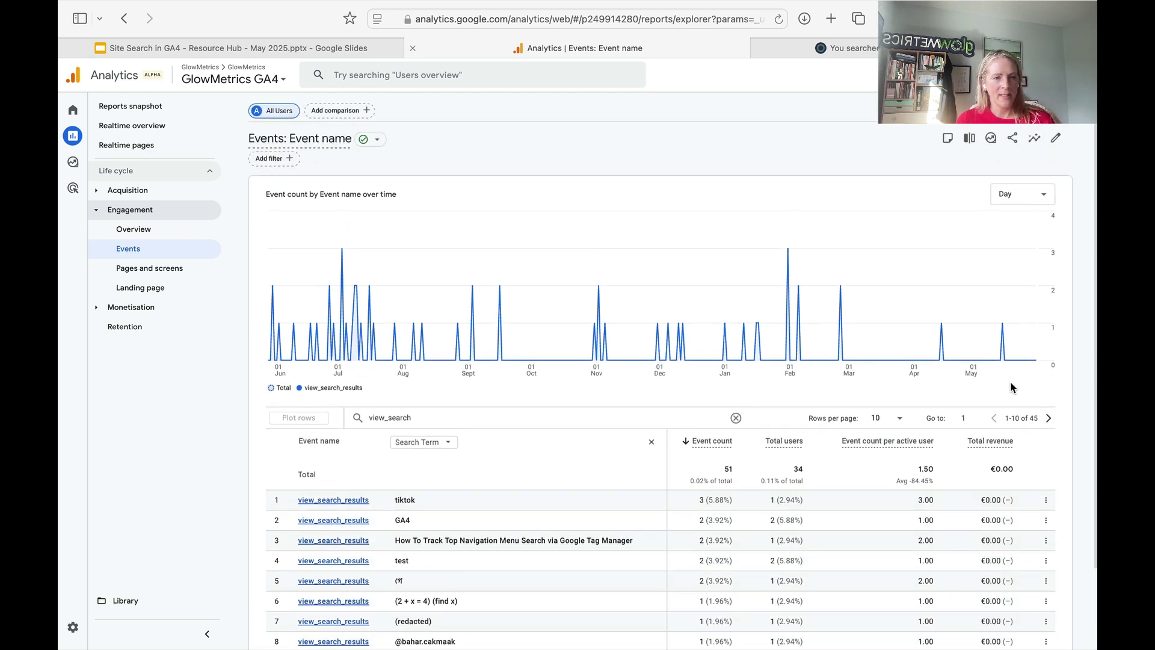
scroll(1011, 382, "down", 1)
scroll(999, 392, "up", 1)
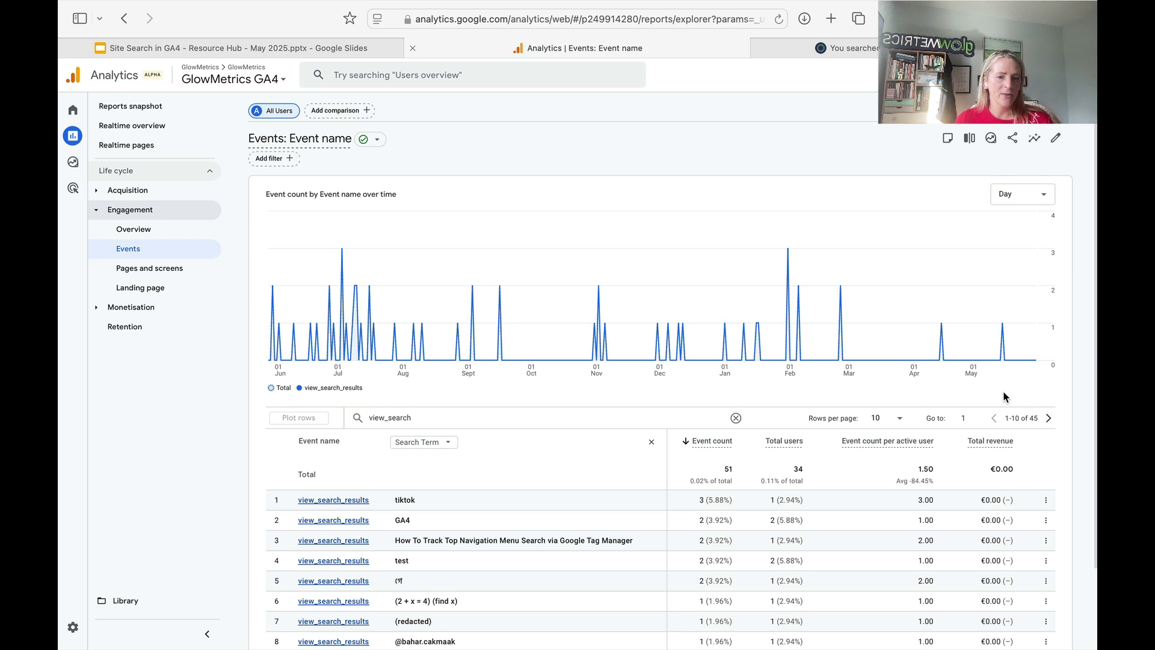
scroll(691, 399, "down", 3)
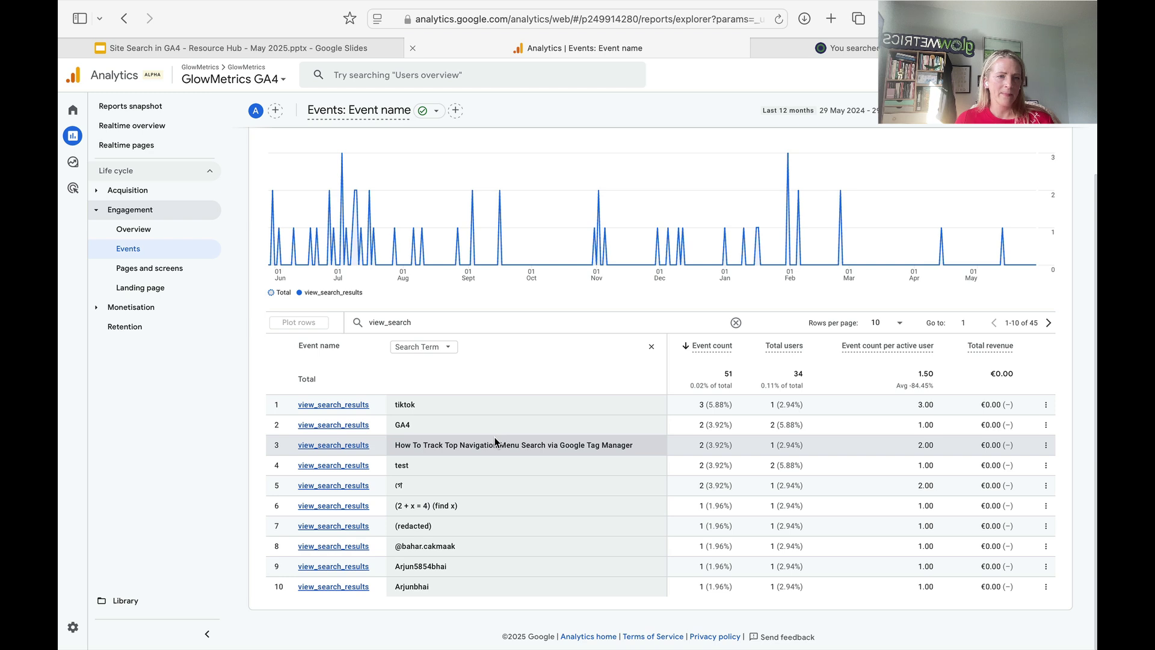
scroll(495, 442, "up", 1)
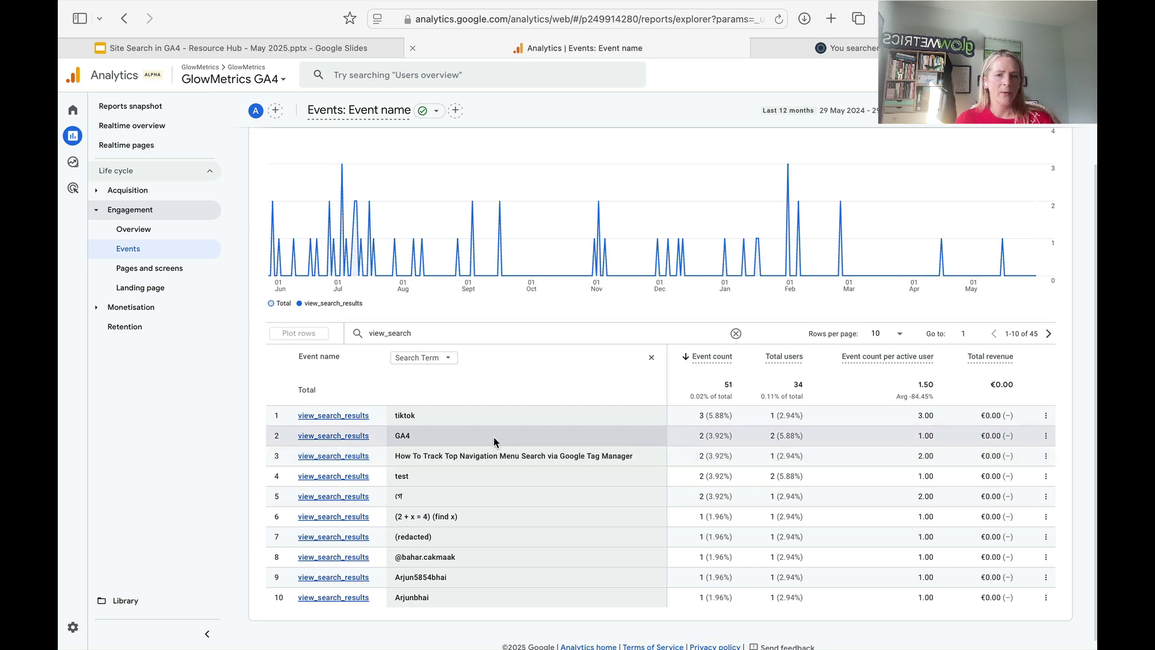
scroll(495, 442, "up", 3)
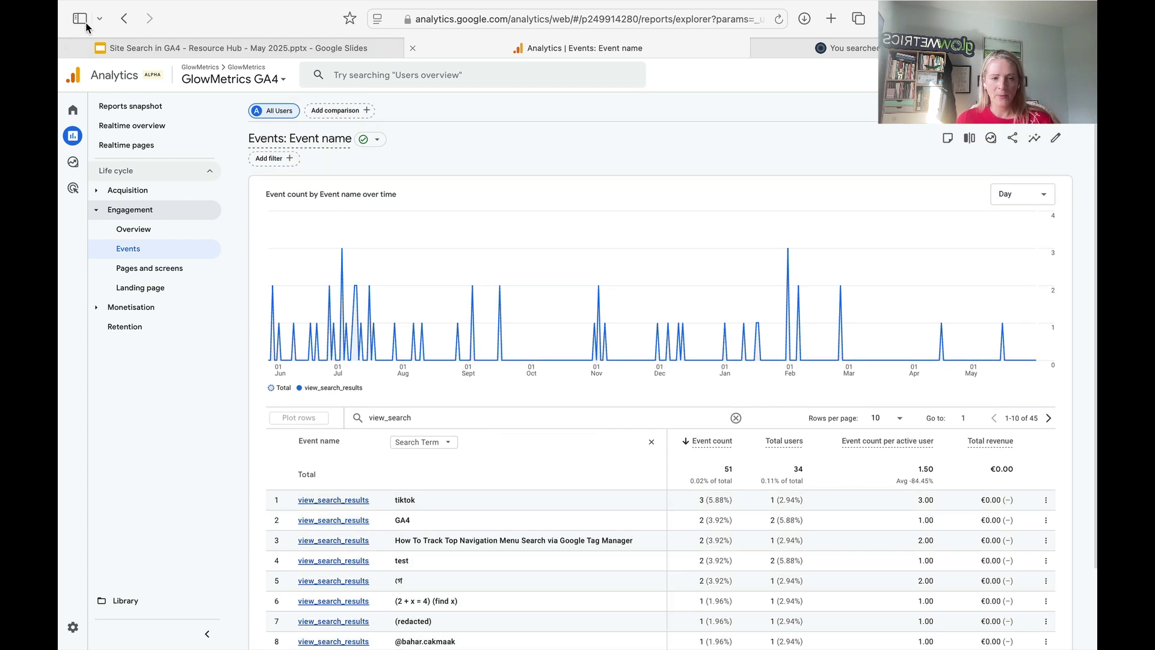
left_click(157, 40)
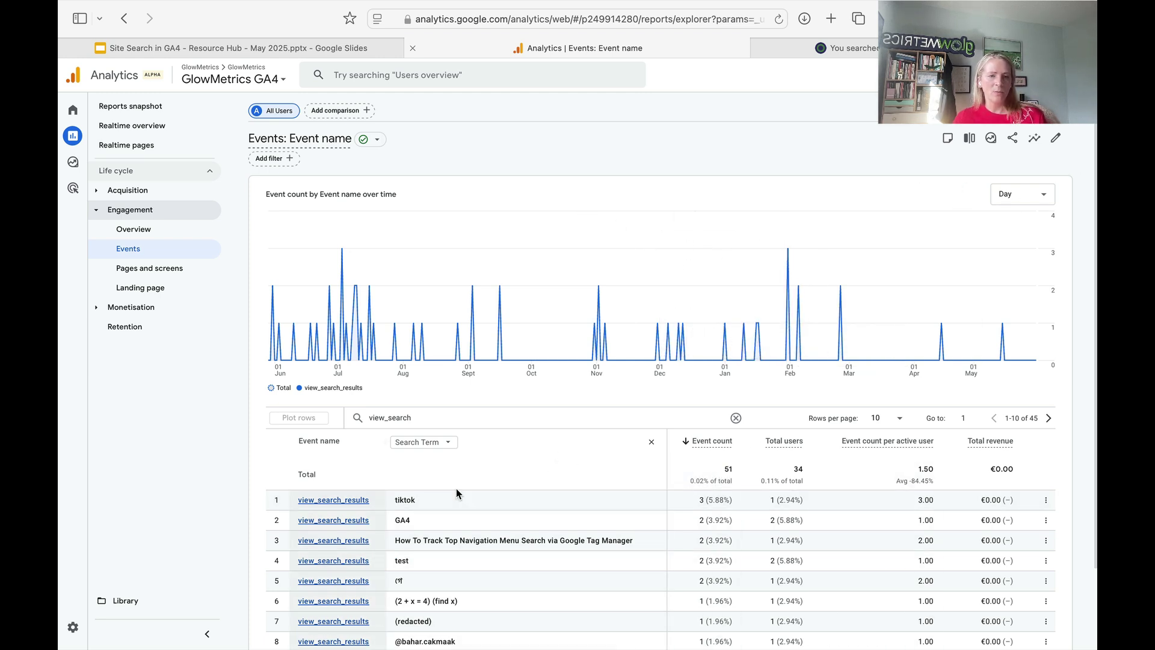
scroll(457, 493, "down", 1)
scroll(457, 485, "up", 1)
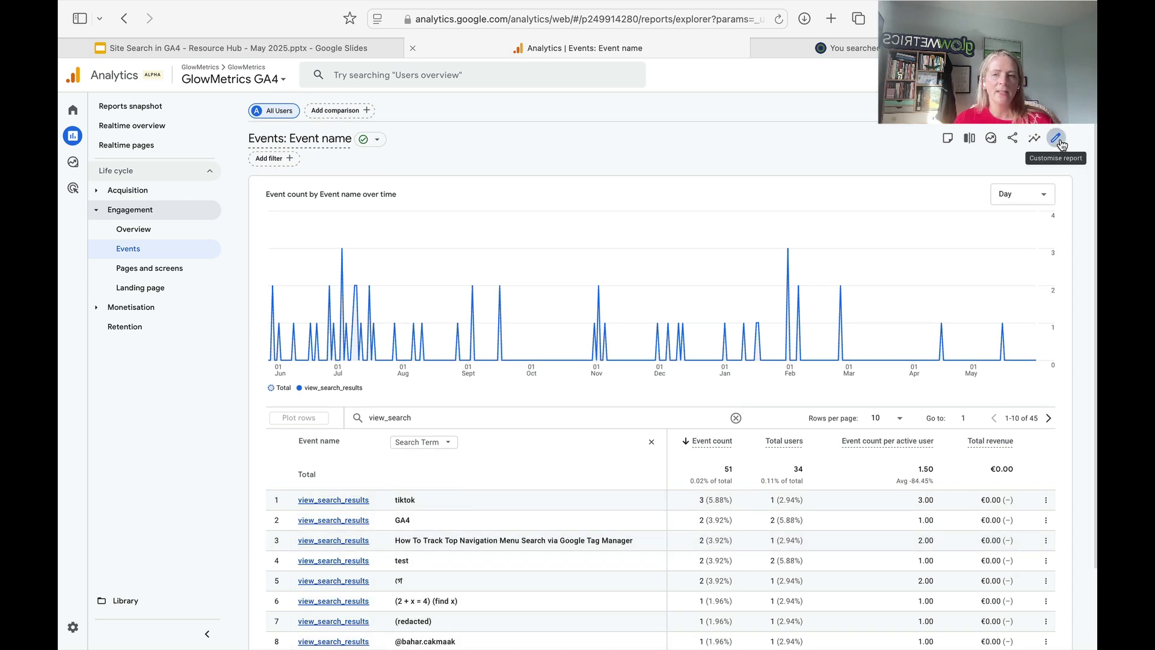
Customise the Events report and start a report filter on the Event name dimension with match type exactly matches.
left_click(1056, 138)
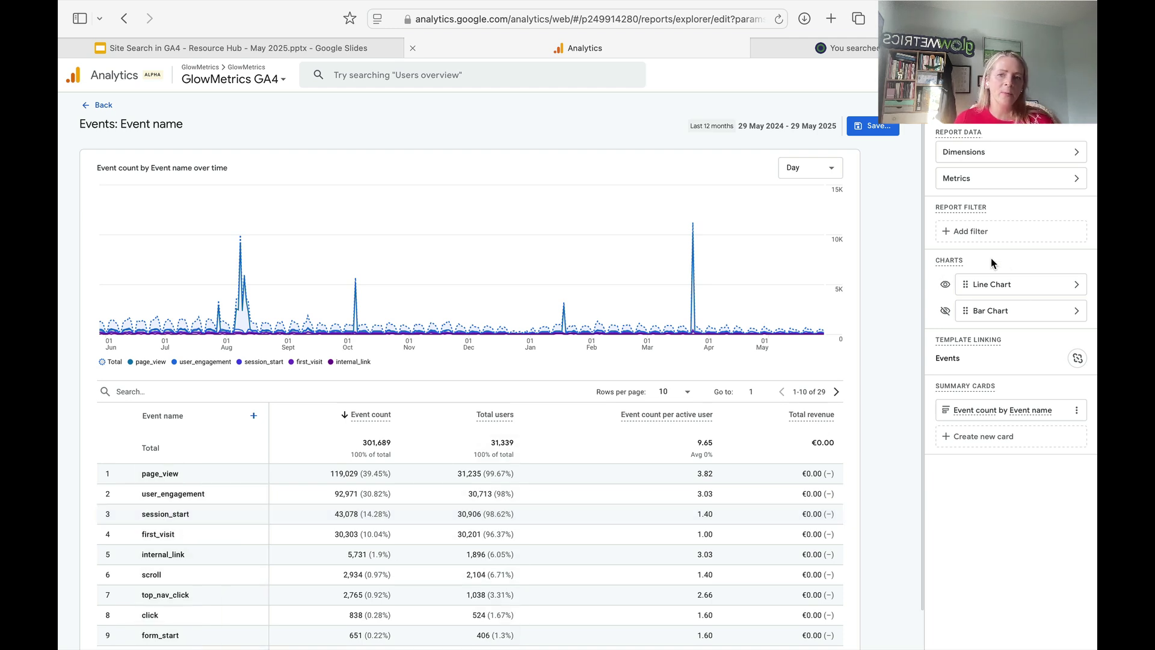
left_click(971, 234)
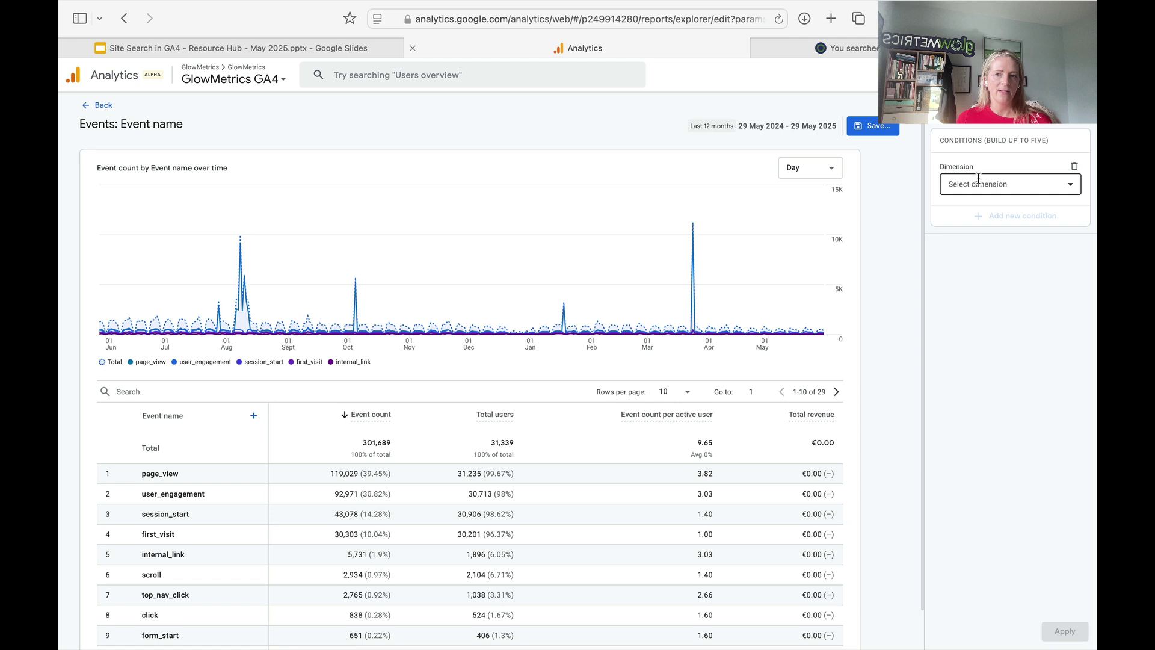
left_click(978, 180)
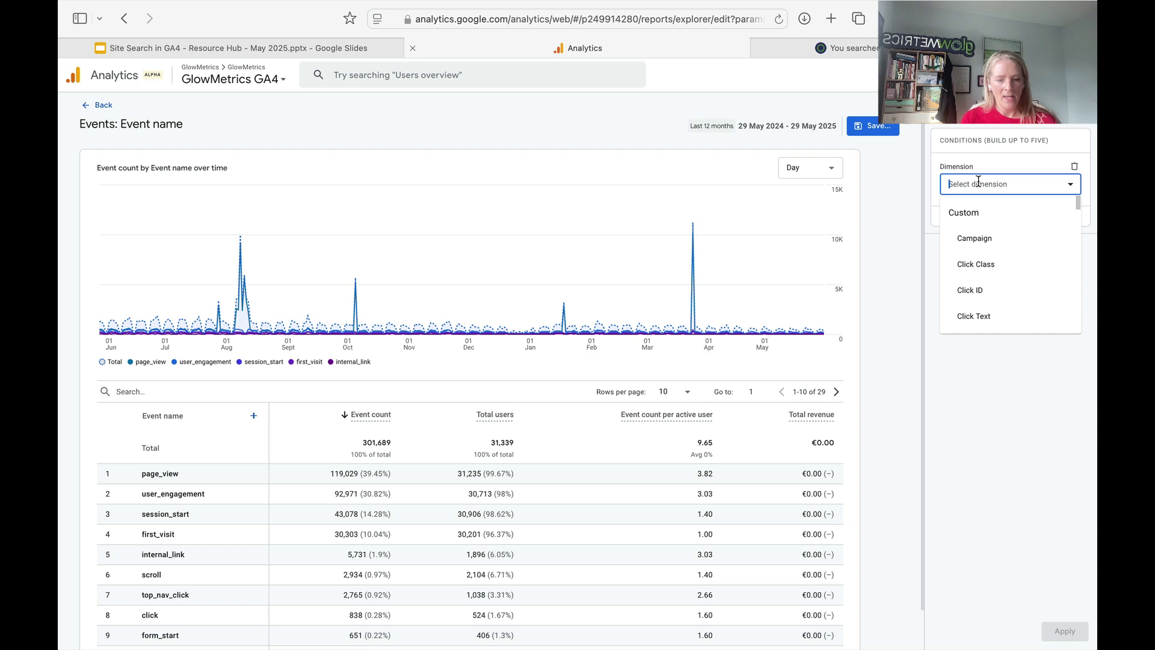
type("event")
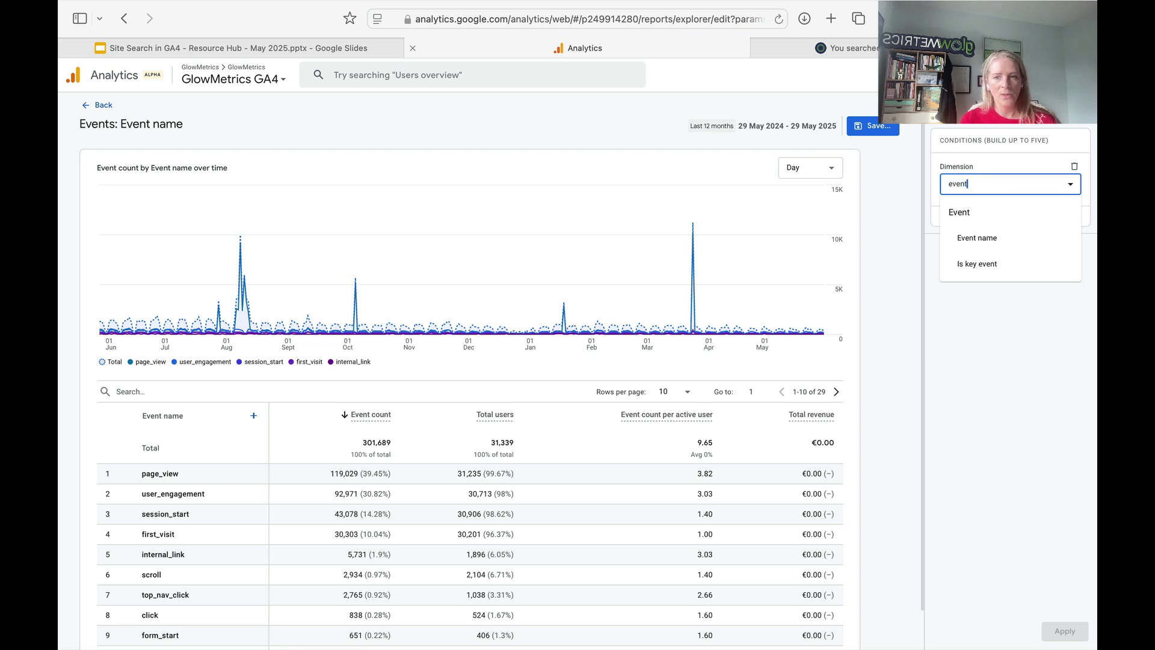
left_click(999, 237)
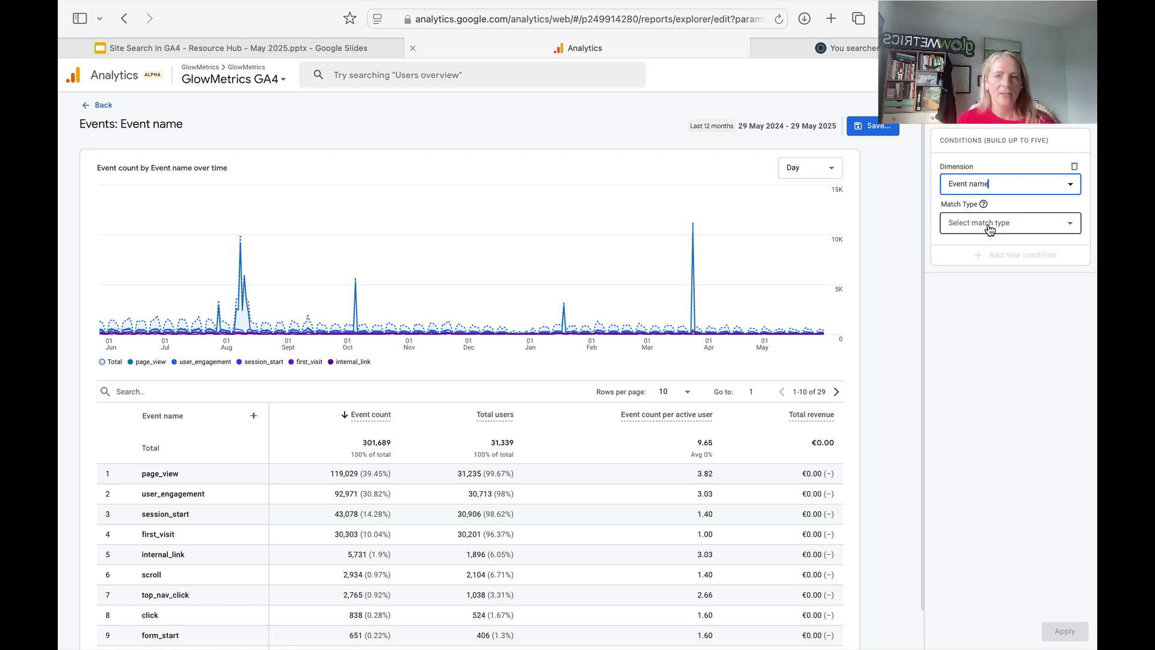
left_click(989, 229)
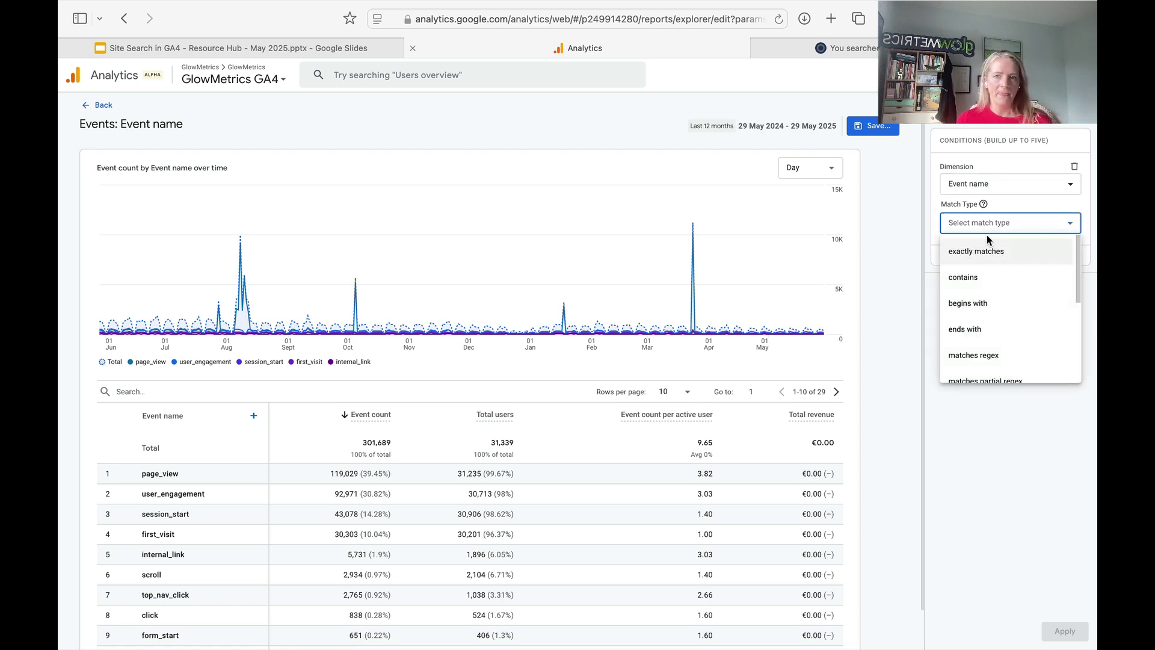
left_click(990, 251)
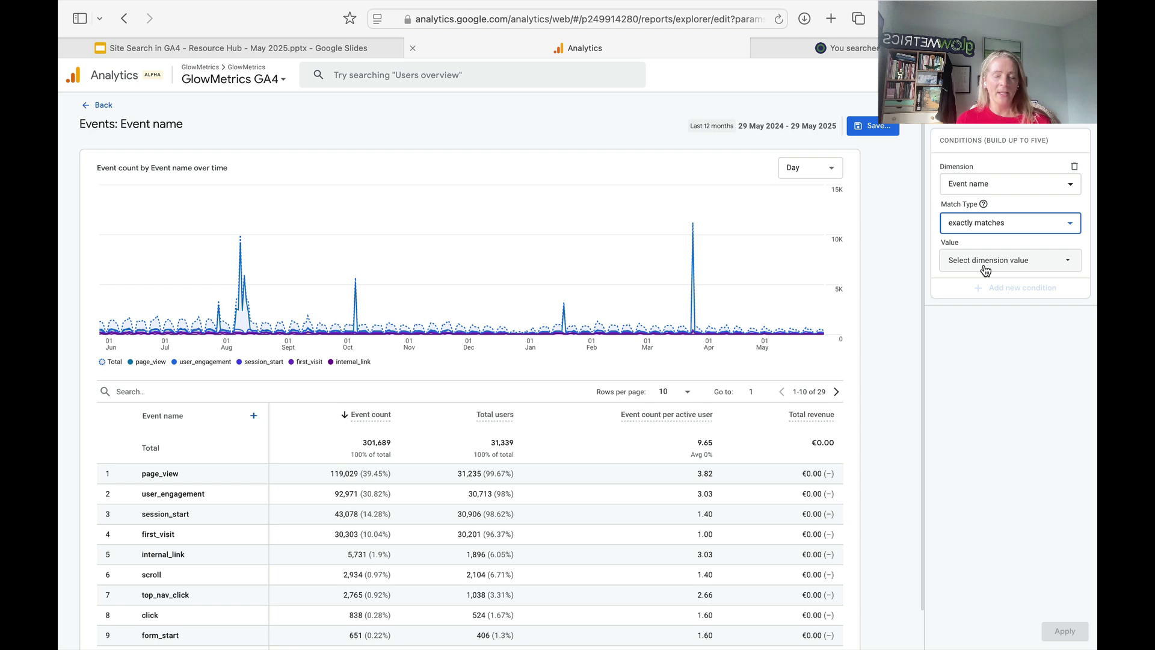
Set the filter condition's value to view_search_results and apply the report filter.
left_click(984, 268)
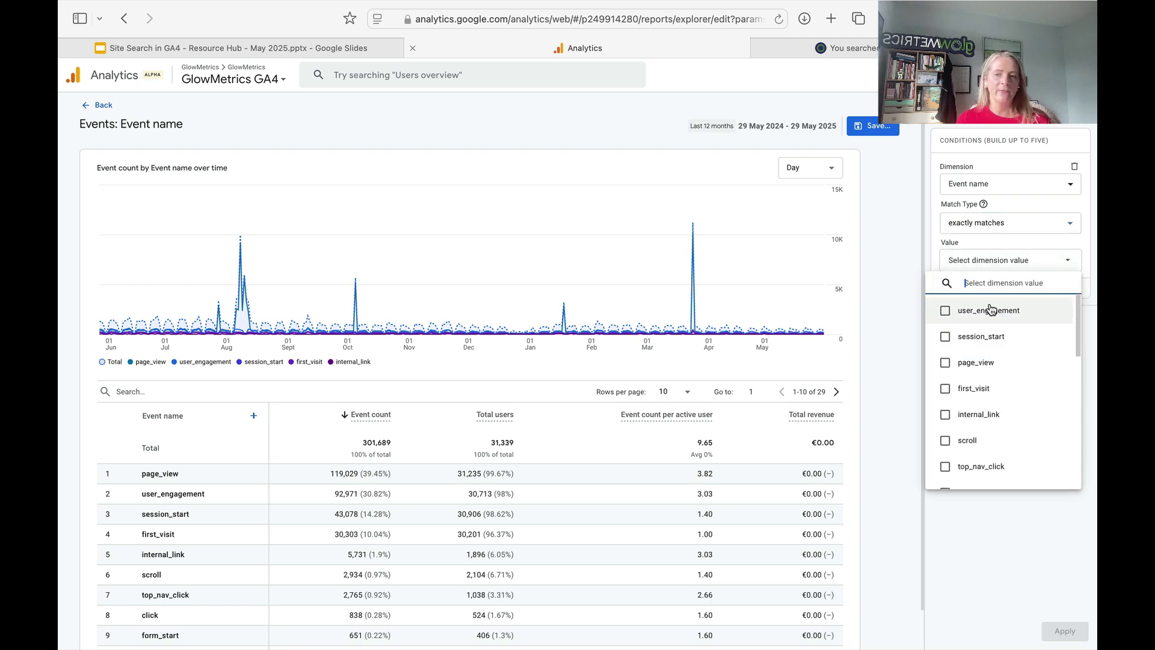
scroll(963, 382, "down", 5)
scroll(962, 385, "down", 3)
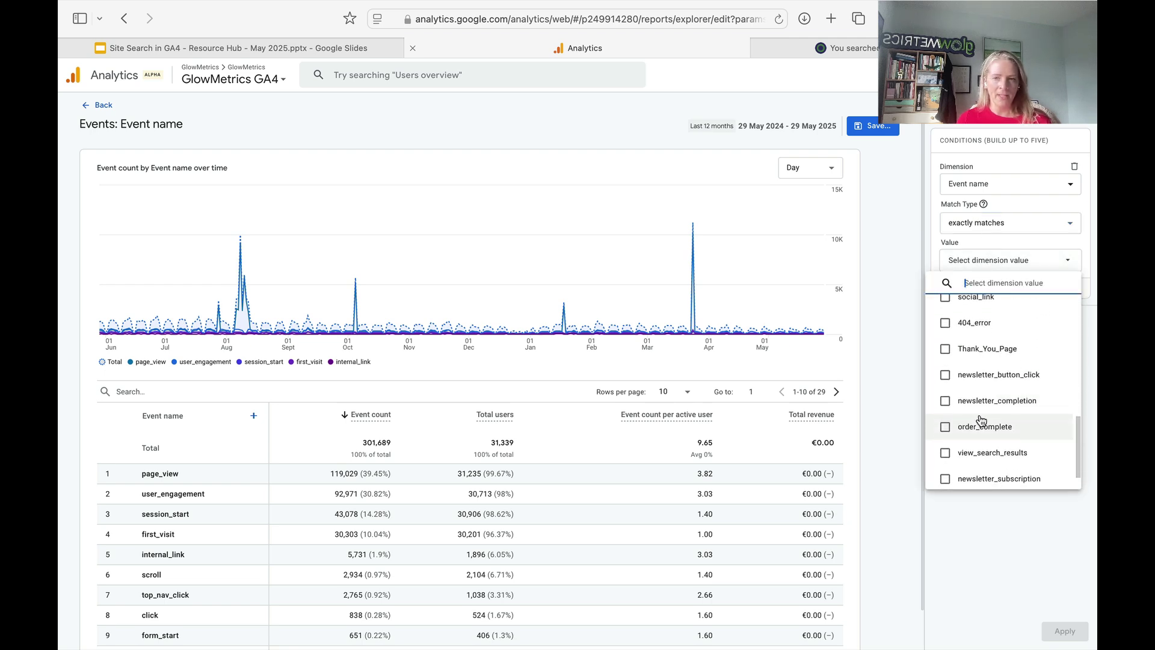
left_click(943, 421)
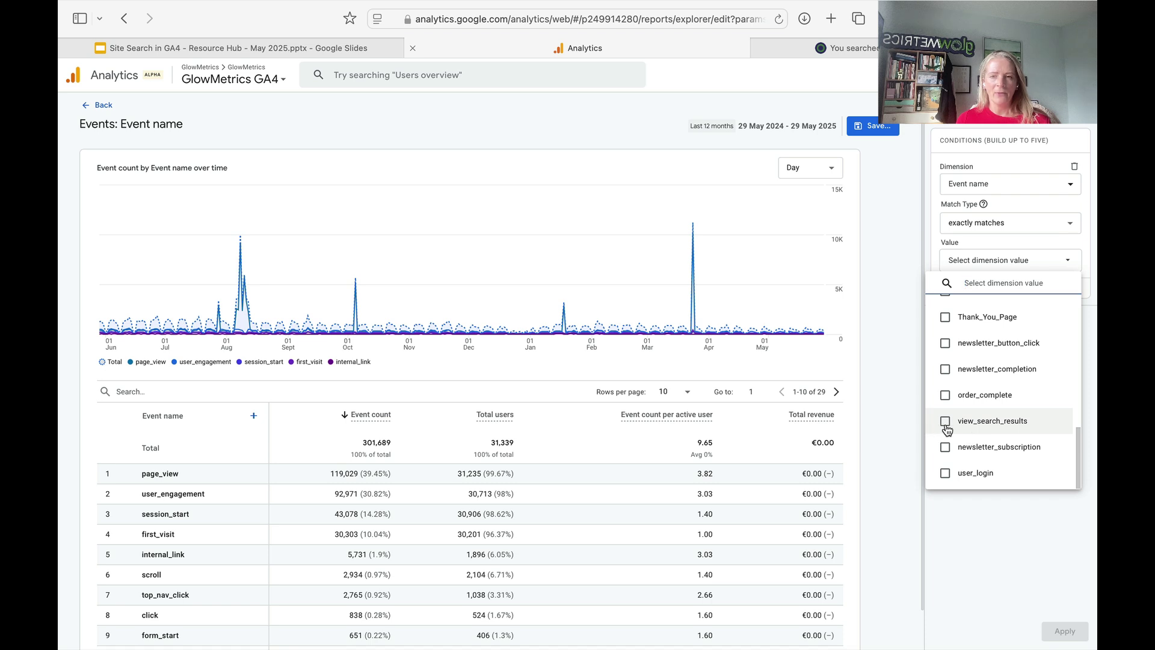
left_click(1051, 587)
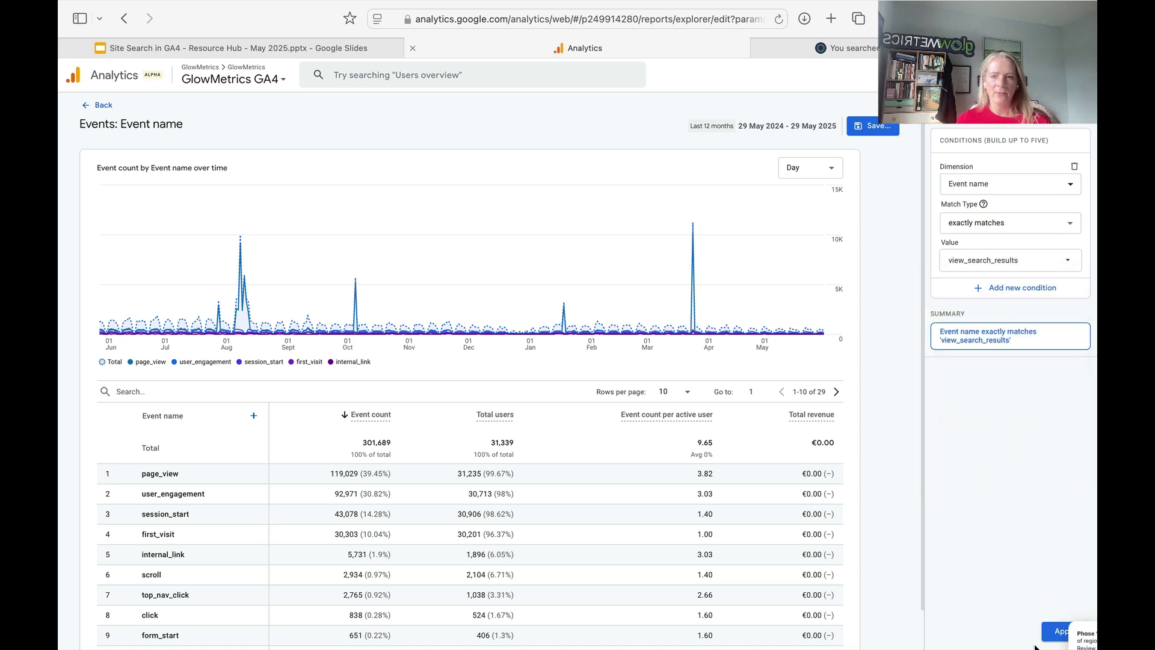
left_click(1063, 630)
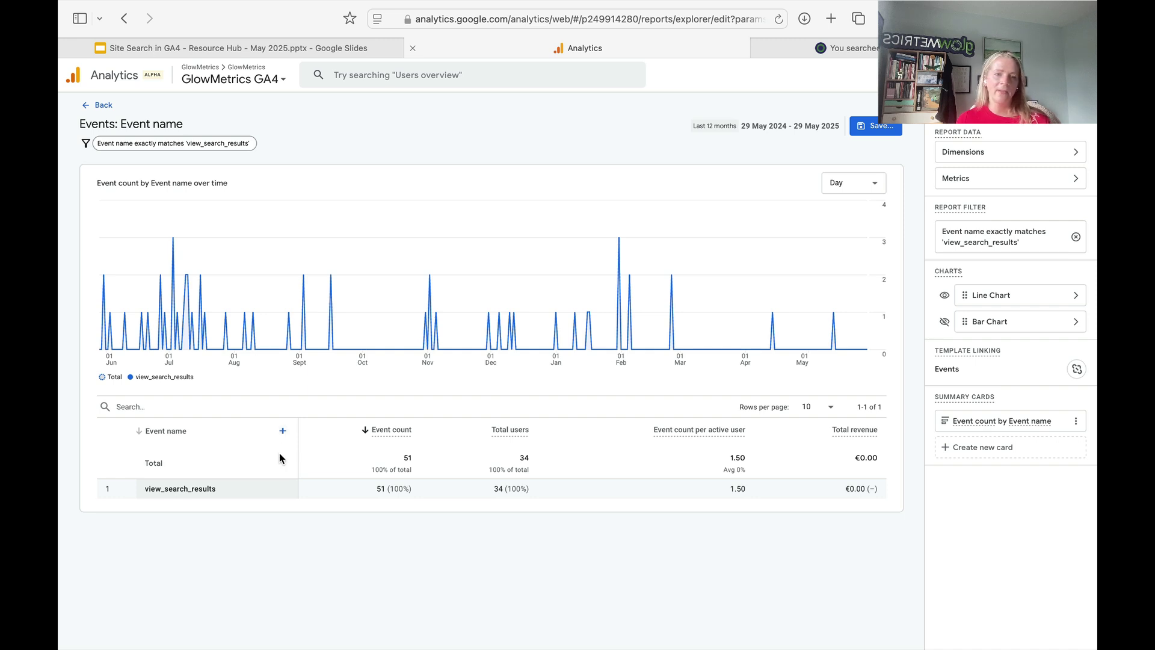
Add the custom dimension Search Term as a secondary dimension beside Event name in the filtered report table.
left_click(282, 431)
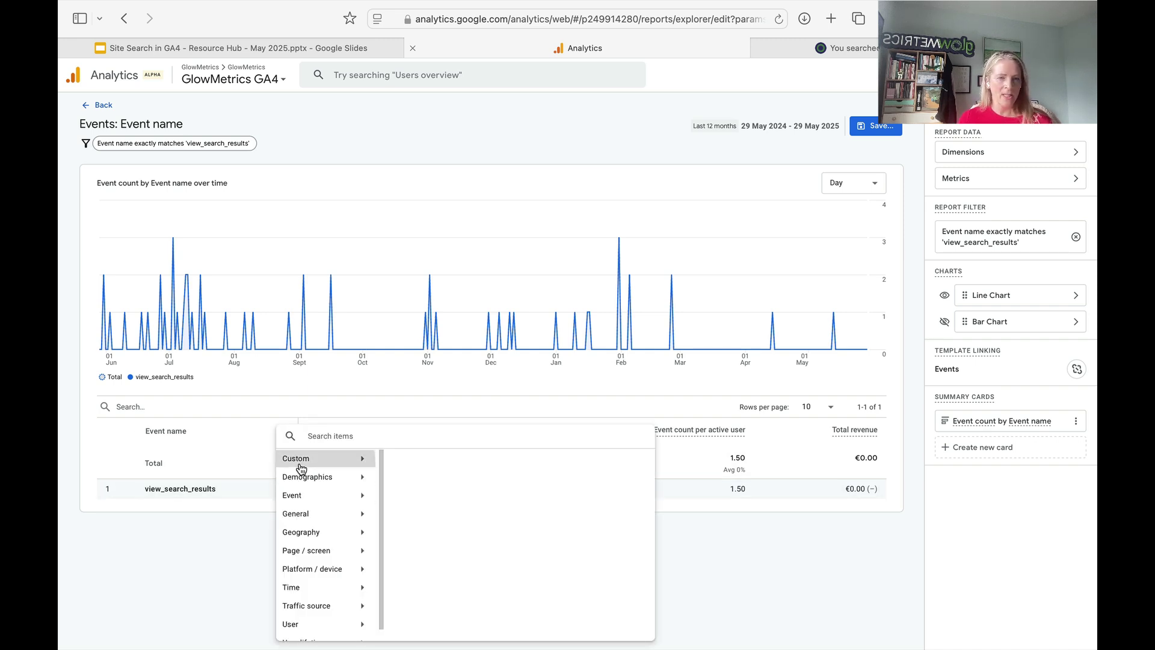
mouse_move(304, 459)
scroll(451, 568, "down", 5)
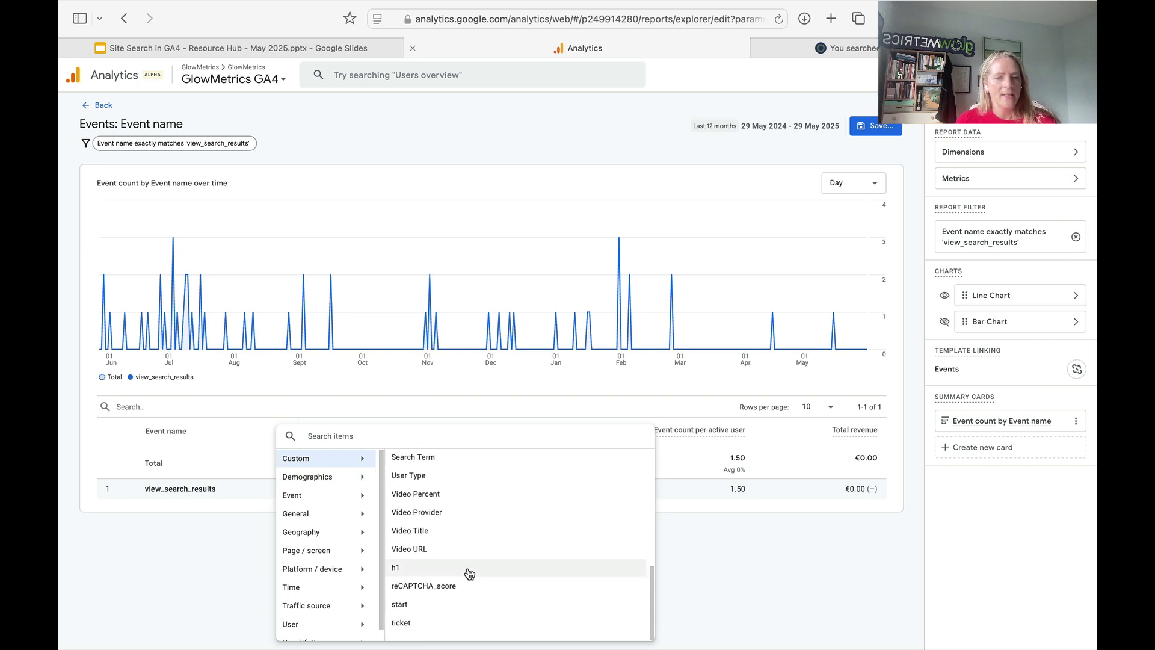
scroll(429, 545, "up", 1)
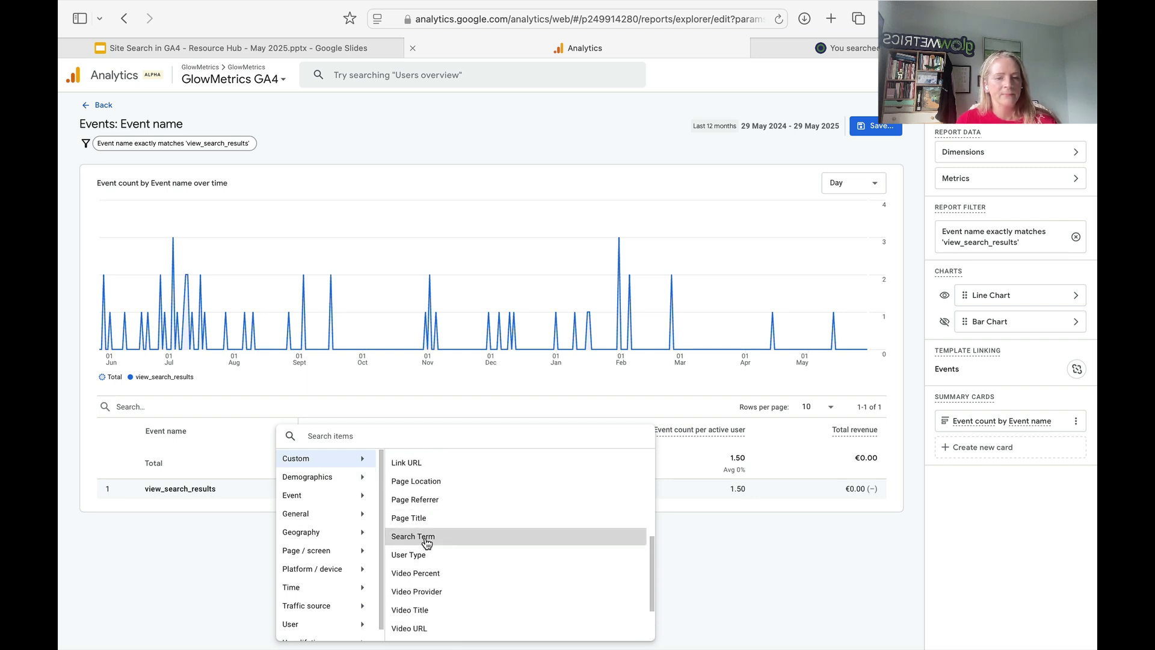
left_click(426, 536)
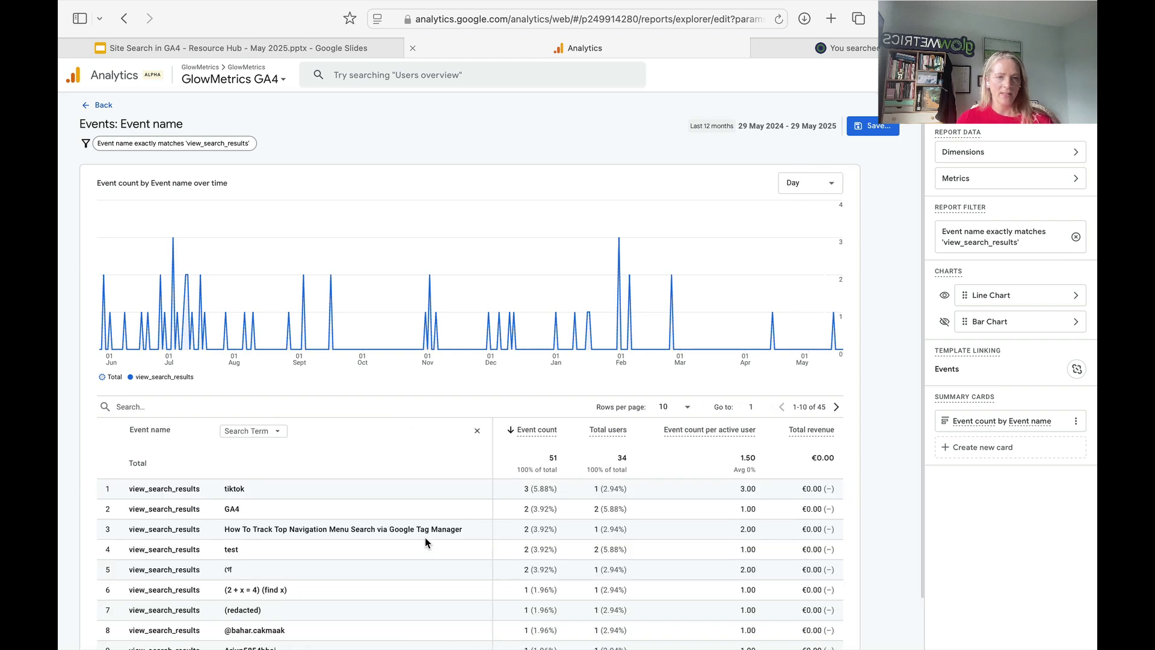
scroll(334, 528, "down", 1)
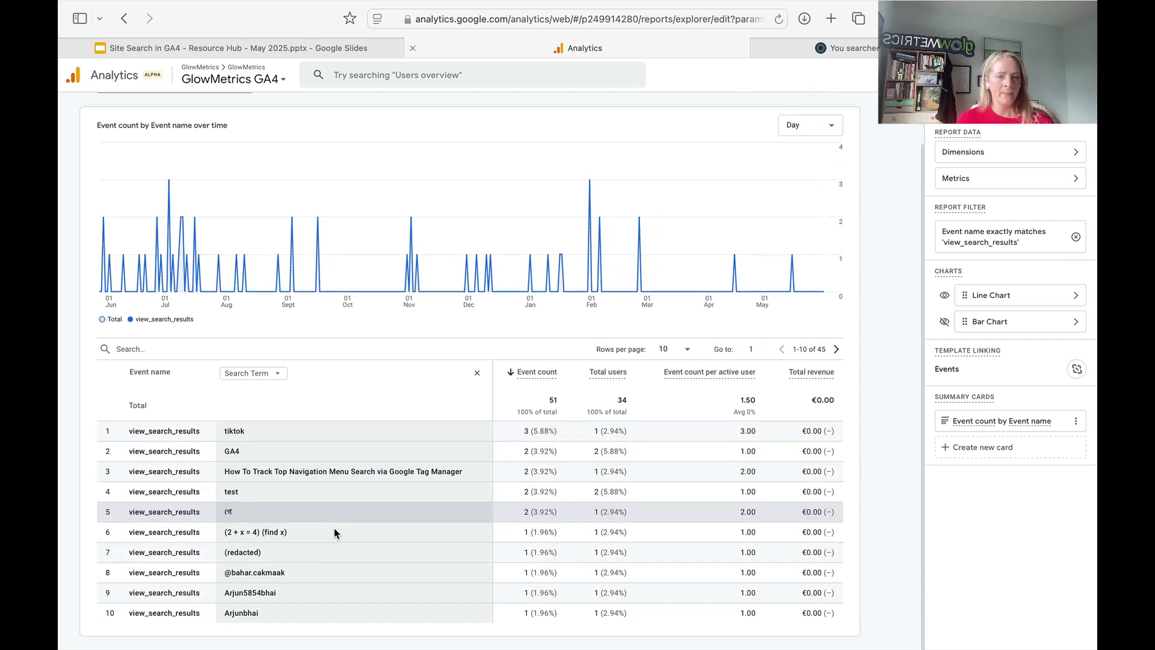
scroll(334, 528, "up", 2)
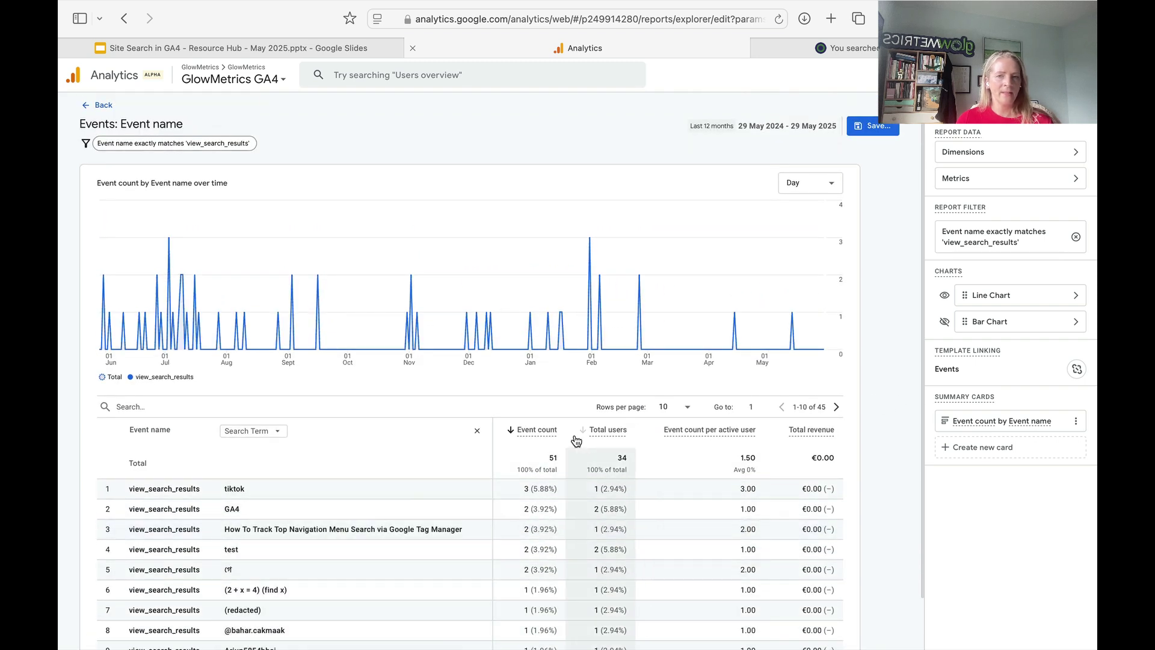
scroll(888, 137, "down", 1)
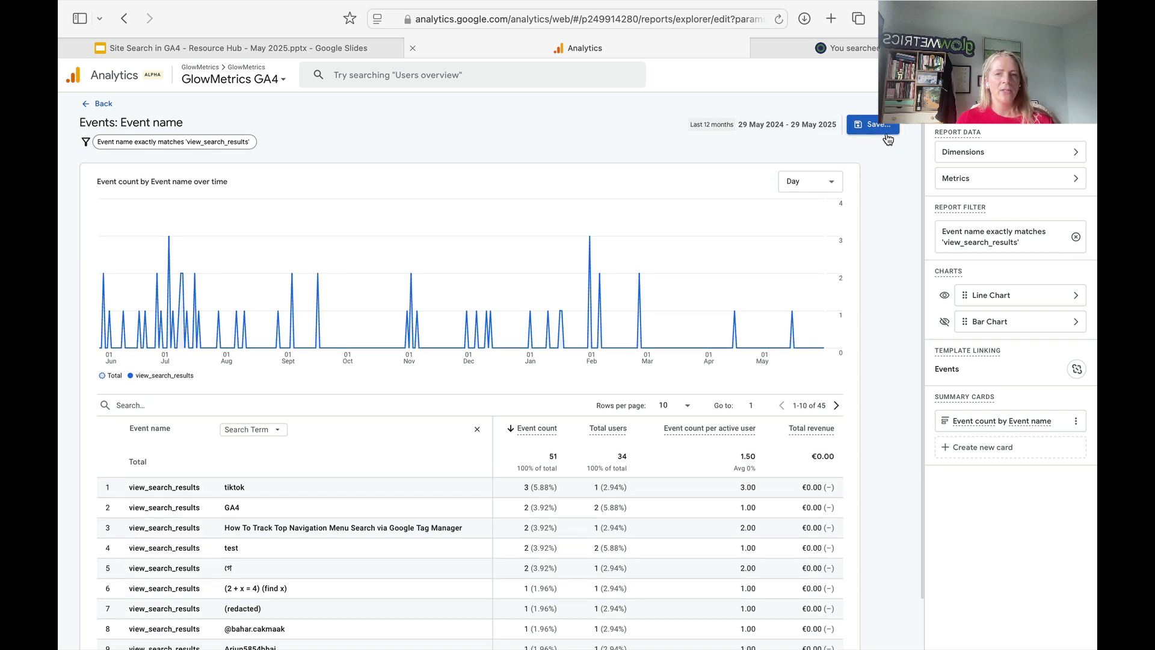
Start saving the customised report as a new report and name it "Site Search : Search Term".
left_click(888, 136)
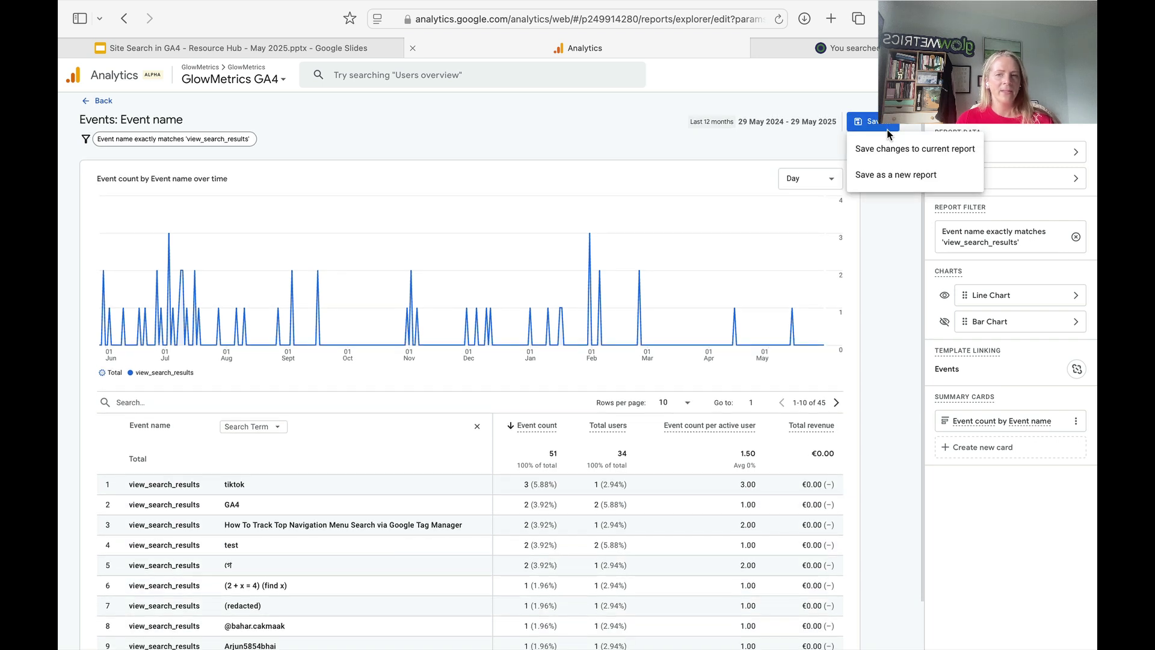
left_click(899, 181)
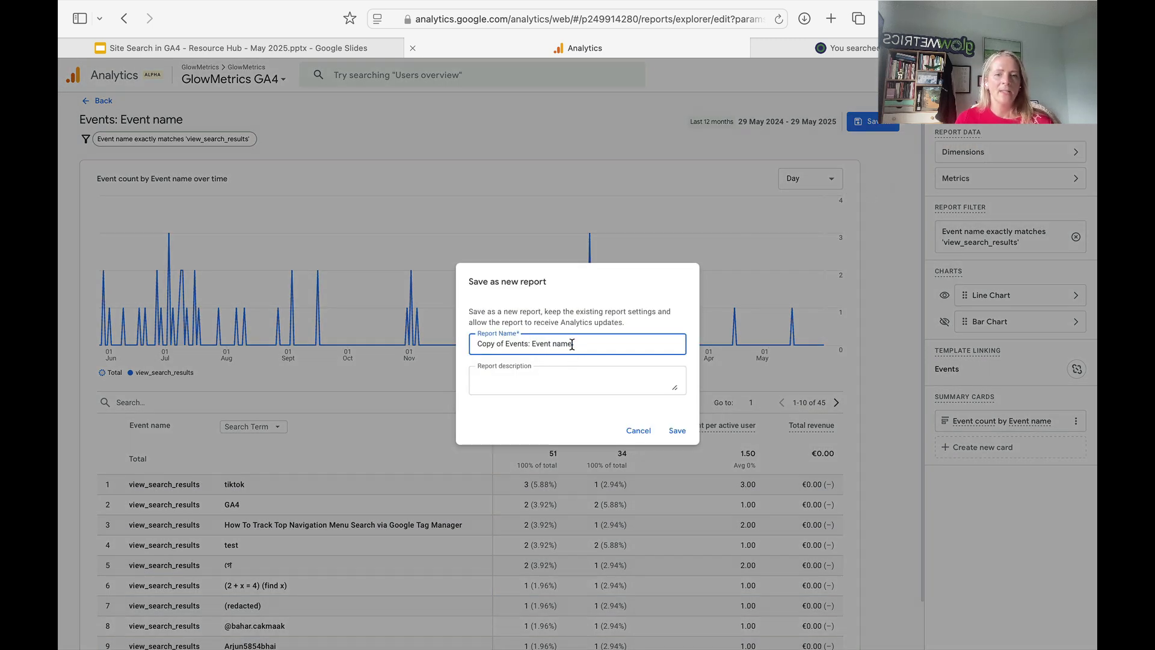
left_click_drag(571, 344, 462, 344)
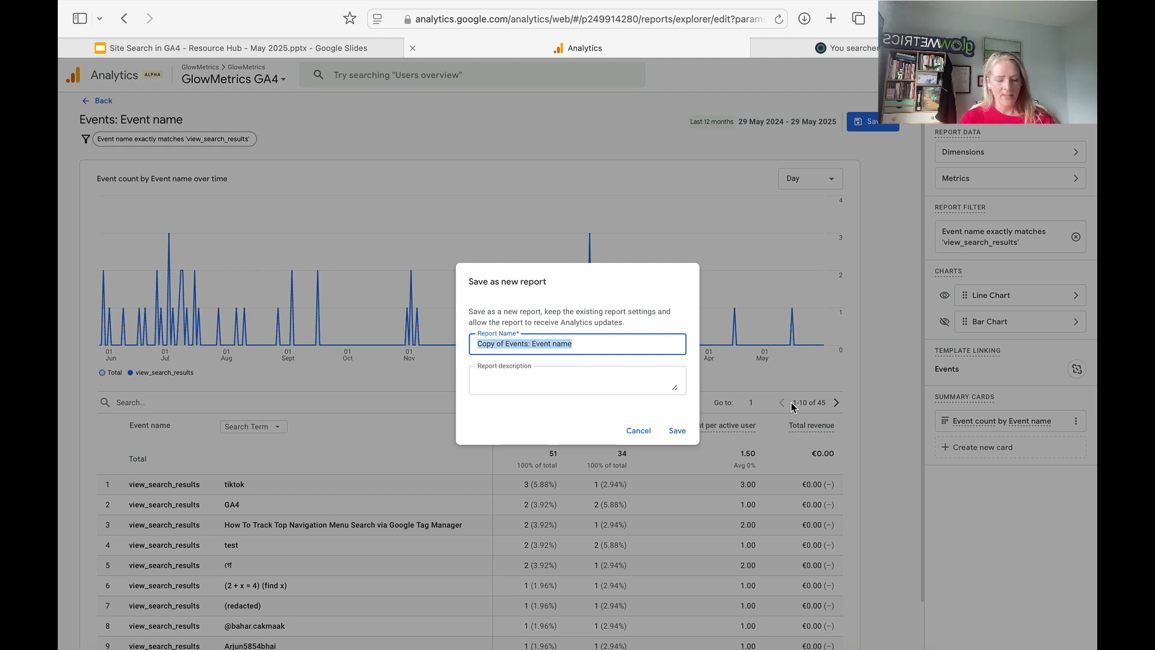
type("Site Search : Search Term")
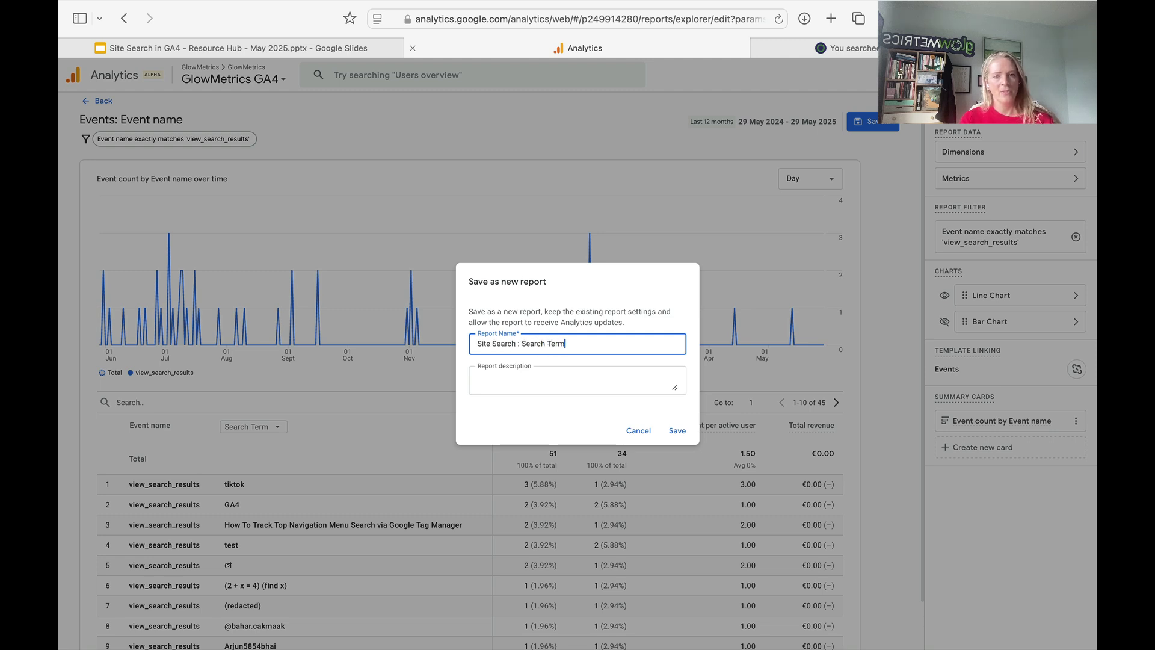
Enter the report description "Details what people have searched for on the GlowMetrics site" and save the new report.
left_click(594, 391)
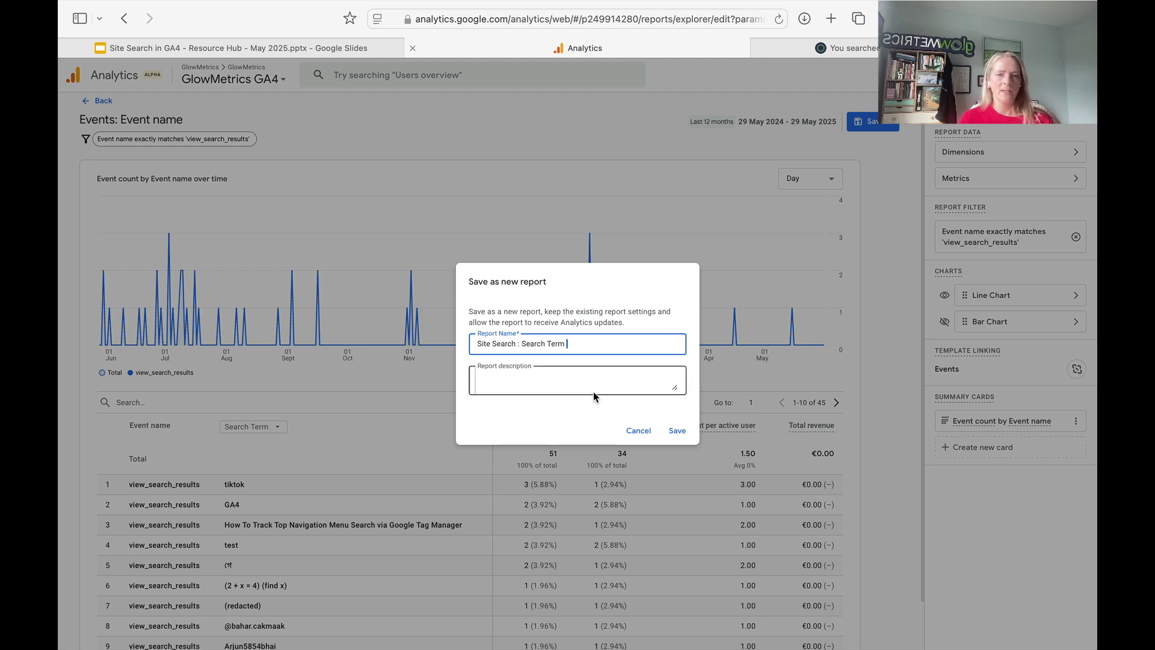
left_click(523, 378)
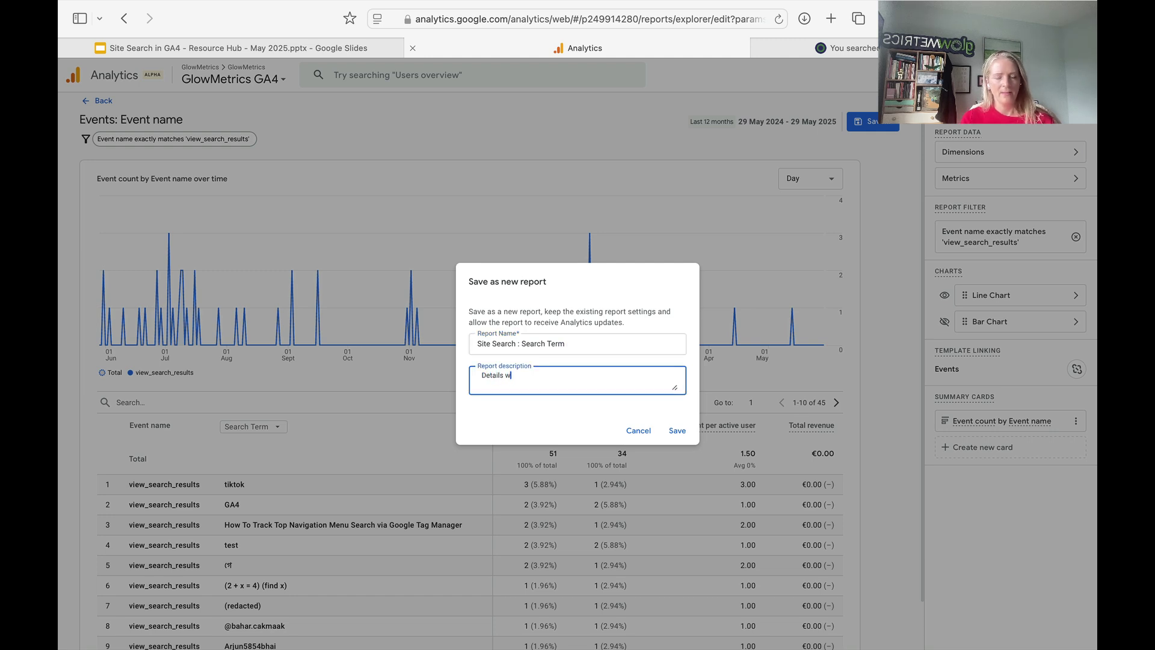
type("Details what people have searched for on my site")
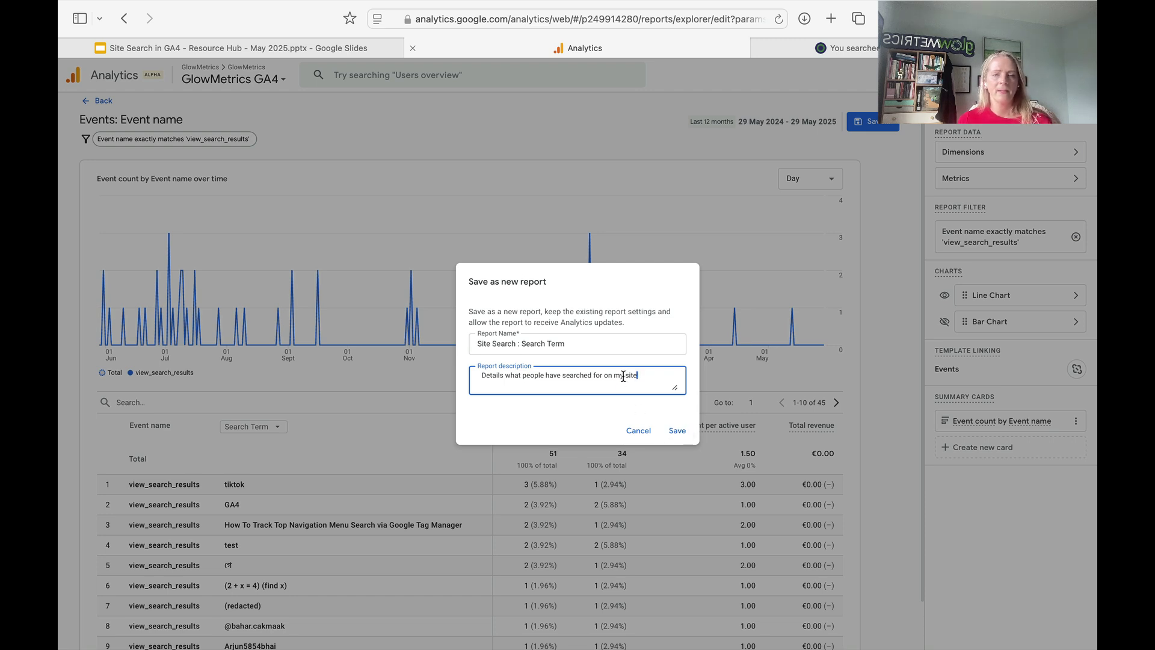
key("BackSpace")
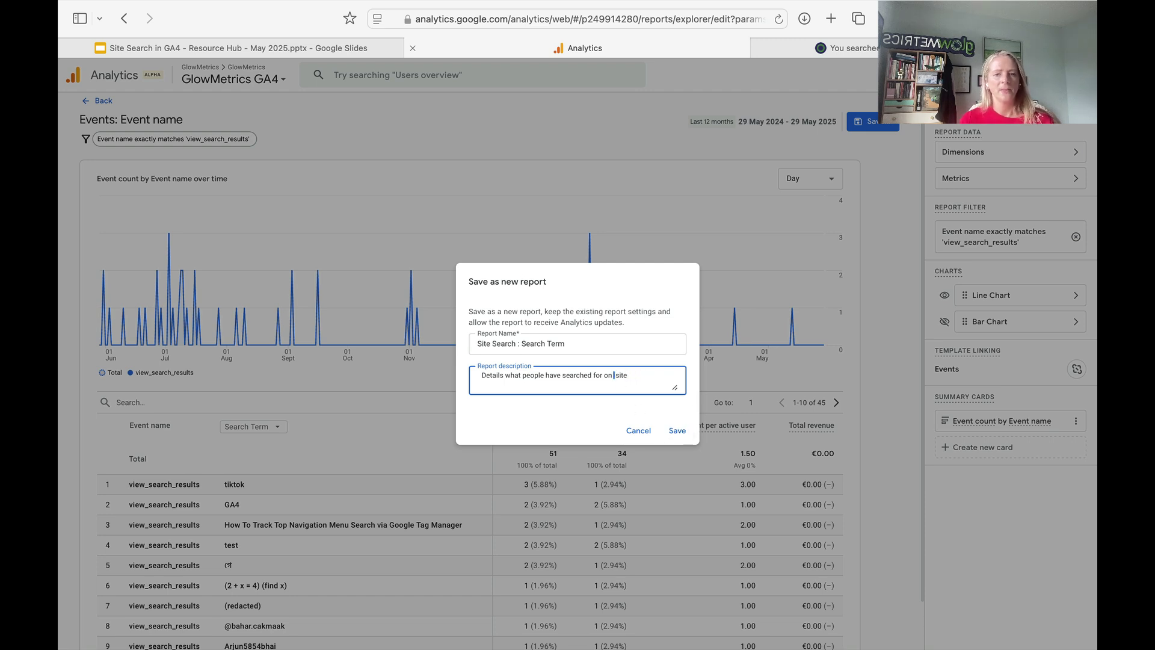
type("GLow")
key("BackSpace")
key("BackSpace")
key("BackSpace")
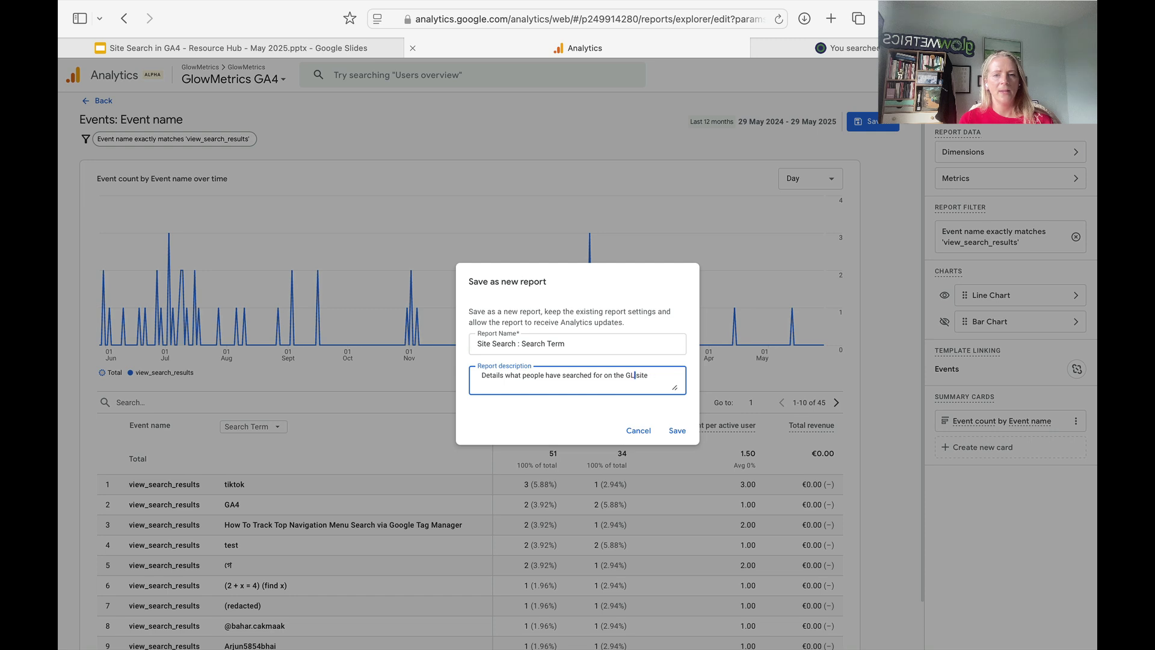
type("owMetrics")
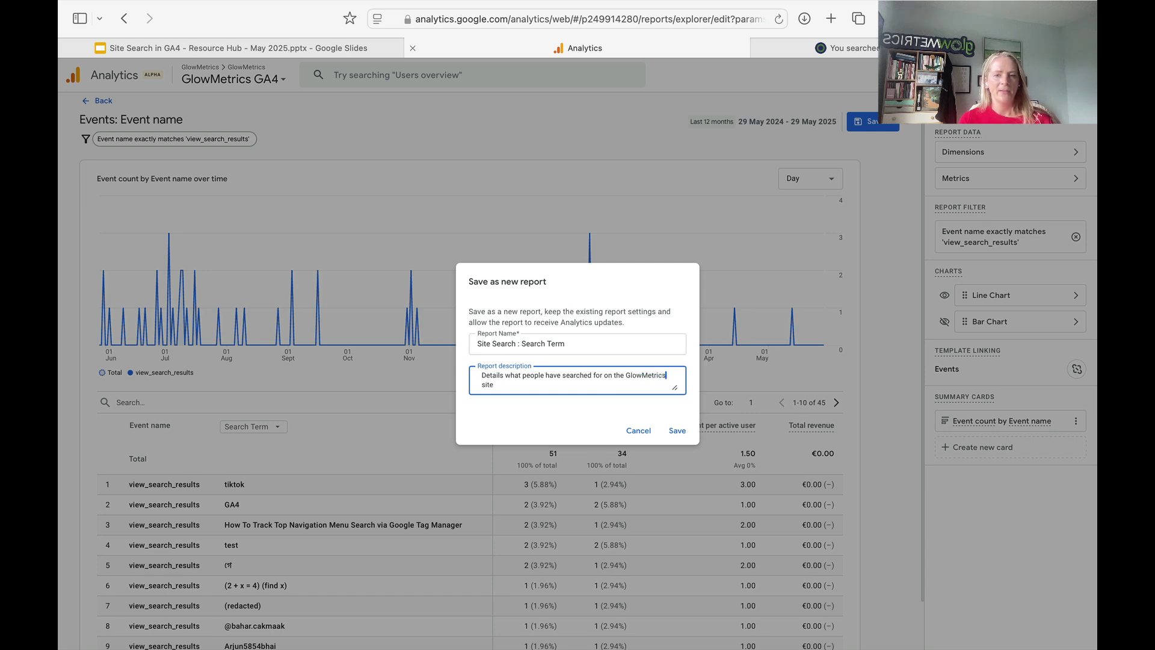
left_click(675, 430)
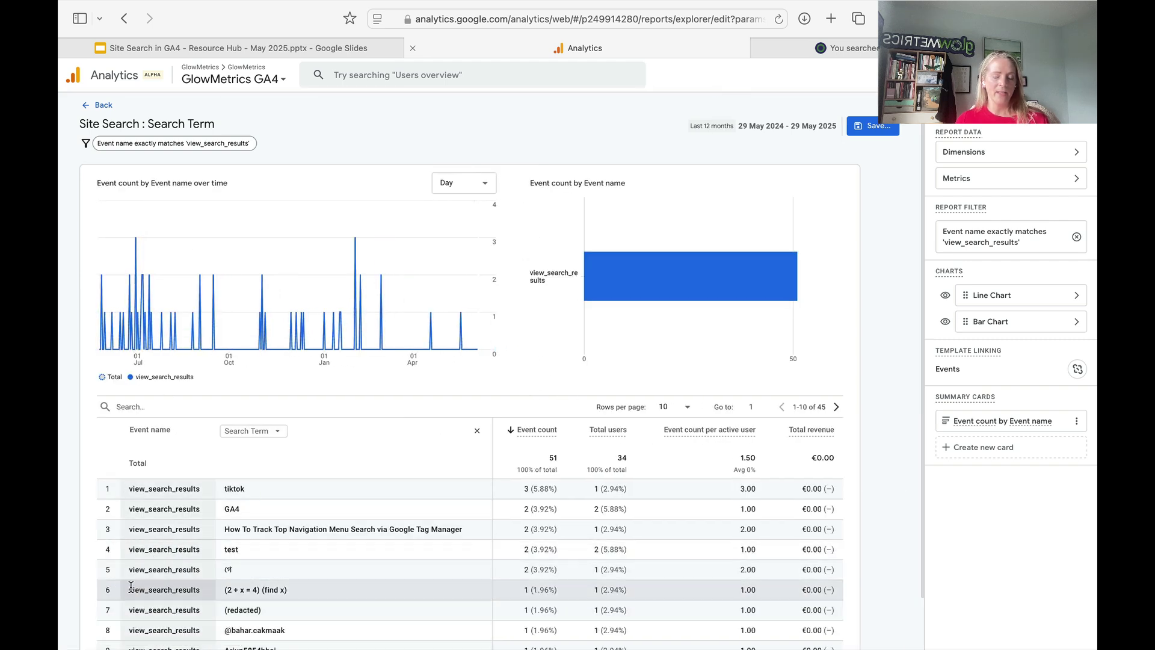
Leave report customisation and go to the Reports snapshot.
left_click(91, 102)
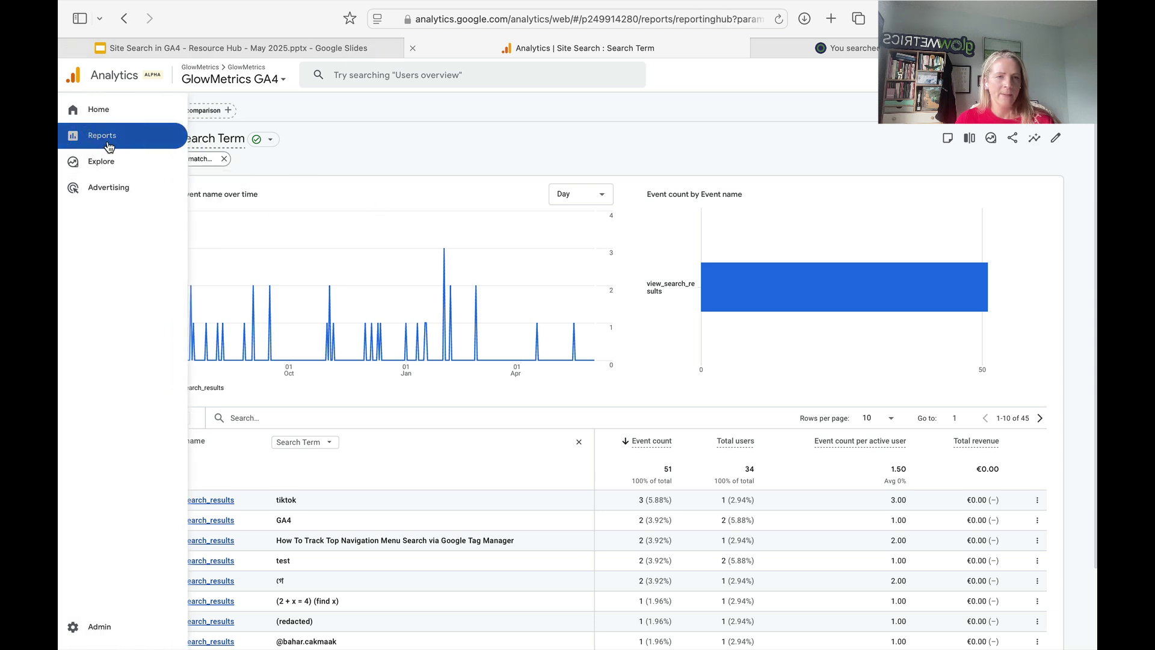
left_click(109, 147)
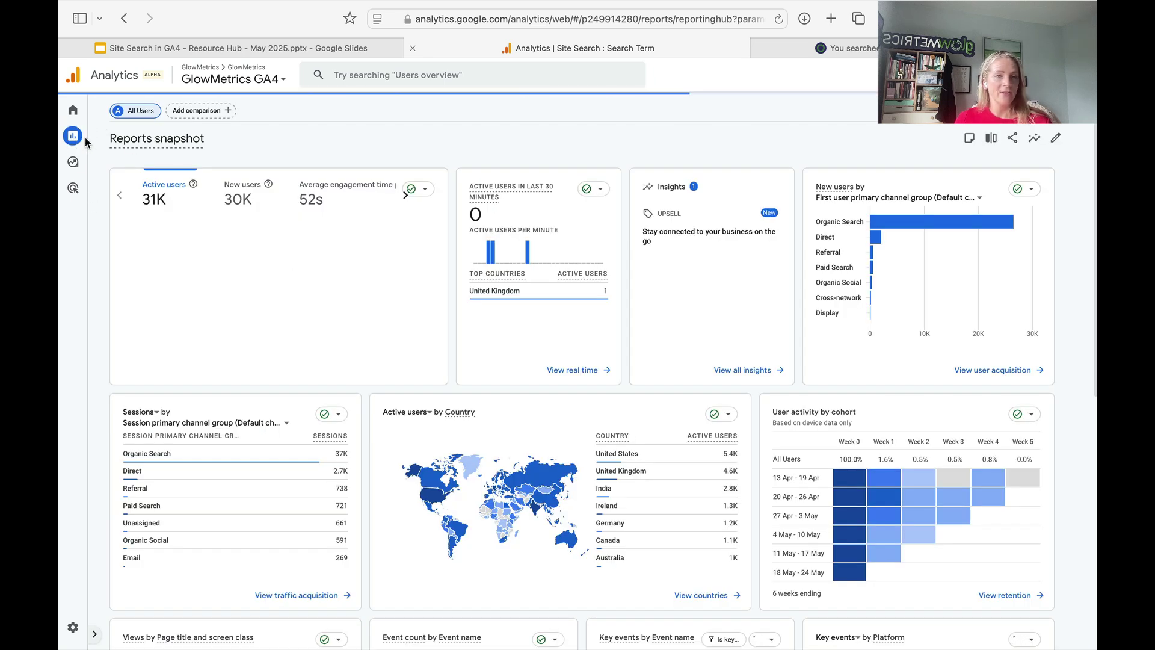
mouse_move(76, 142)
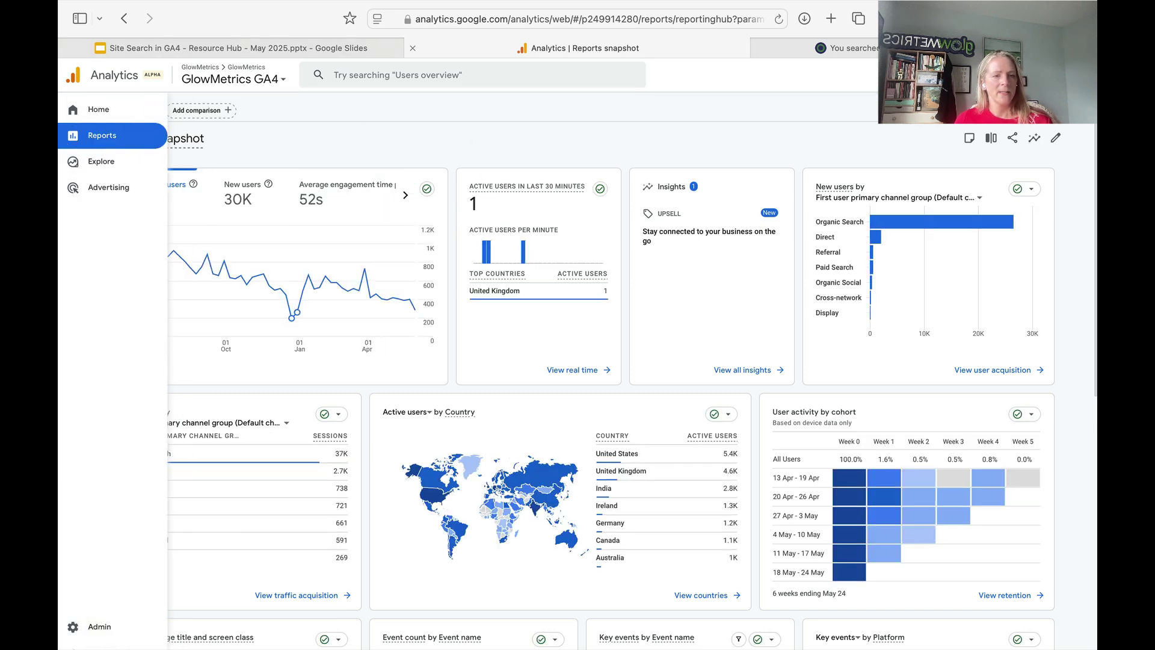
Open the Events report in the Engagement section of the Life cycle reports.
left_click(94, 636)
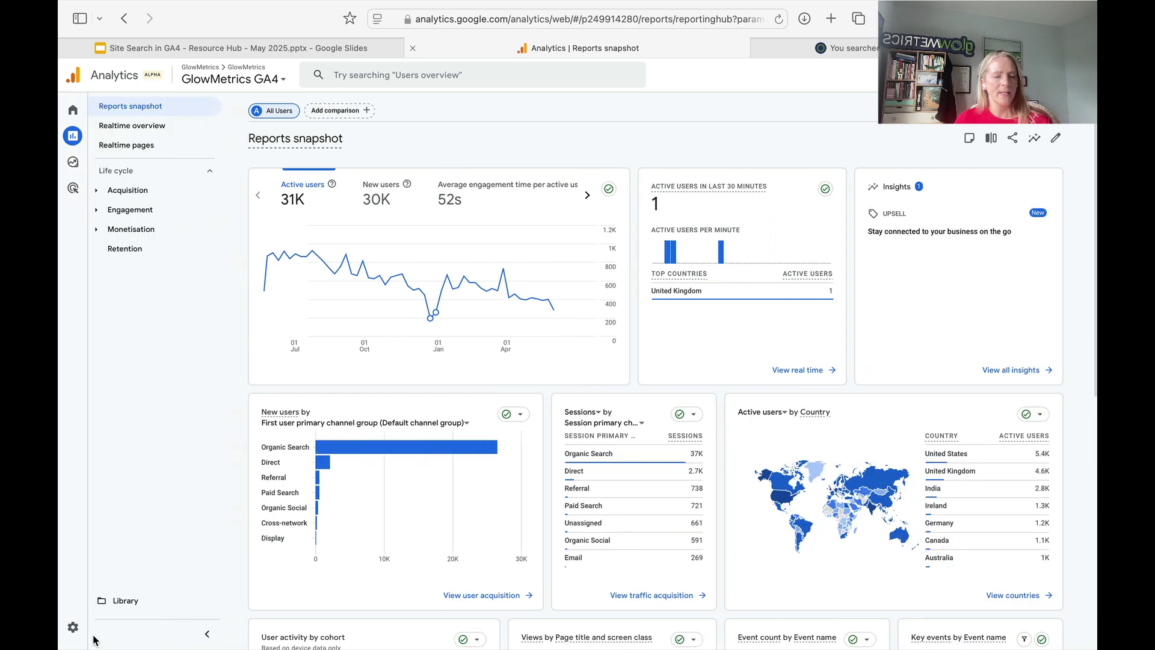
left_click(117, 216)
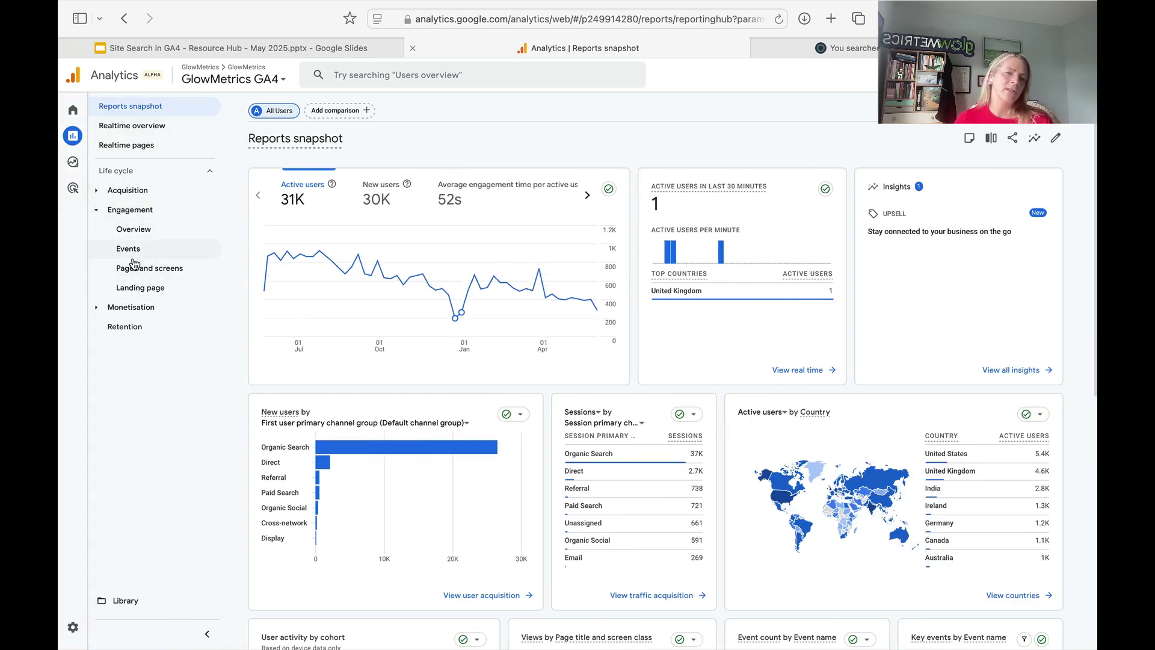
left_click(129, 251)
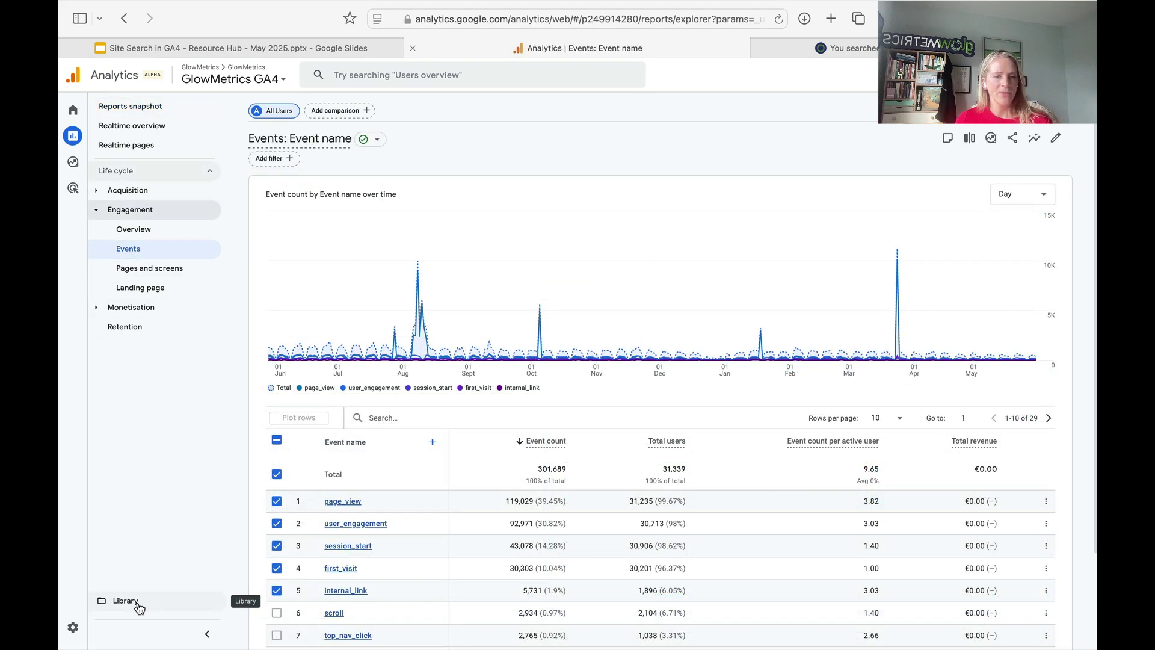
Open the report Library and start editing the published Life cycle collection.
left_click(138, 603)
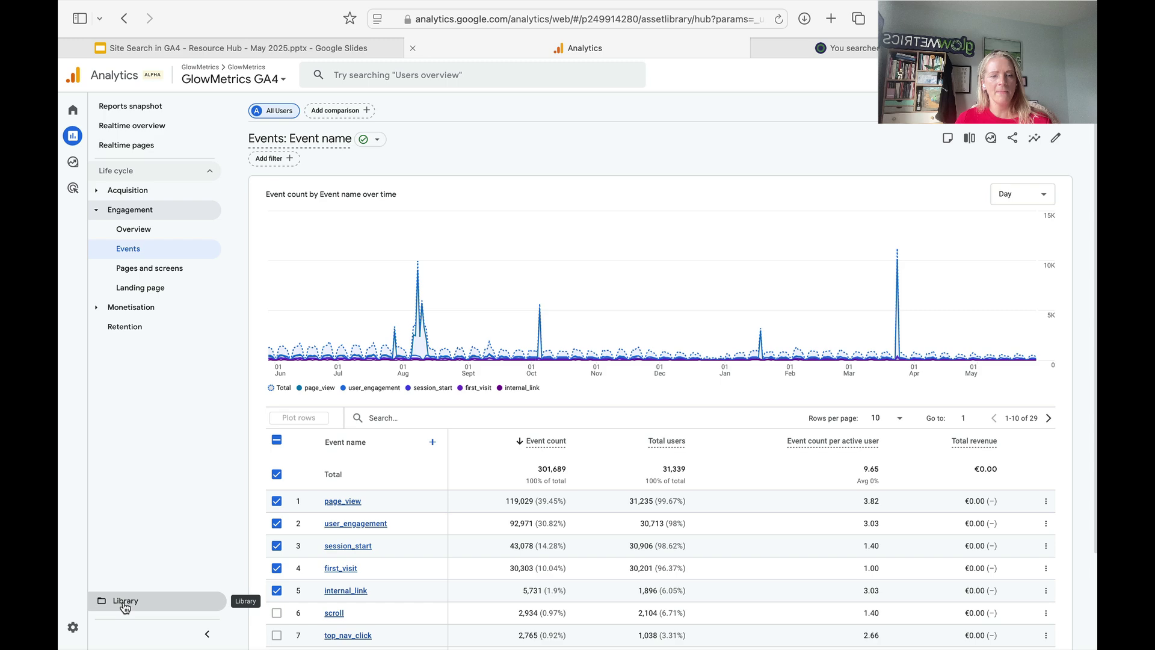
scroll(287, 530, "down", 1)
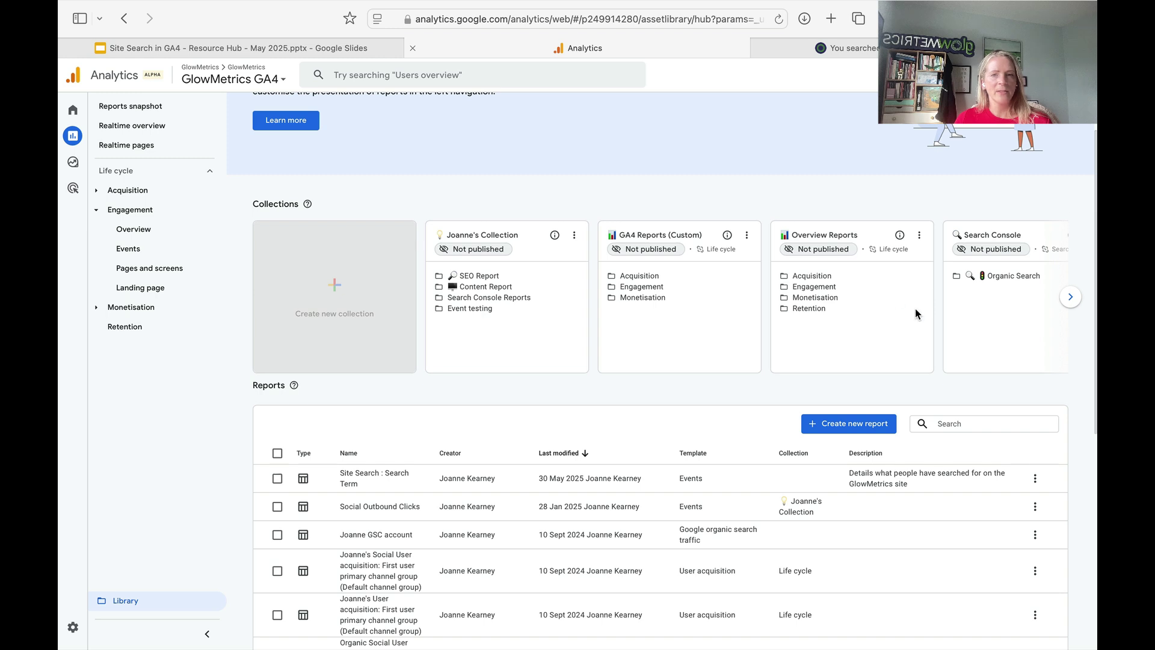
left_click(1070, 299)
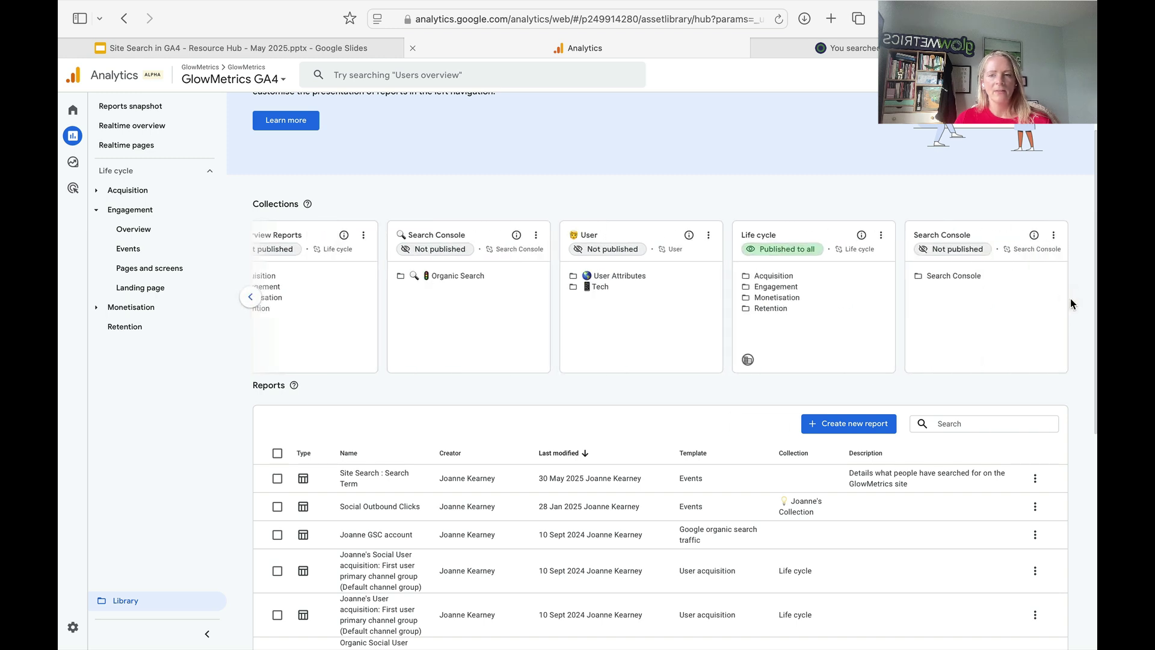
left_click(880, 235)
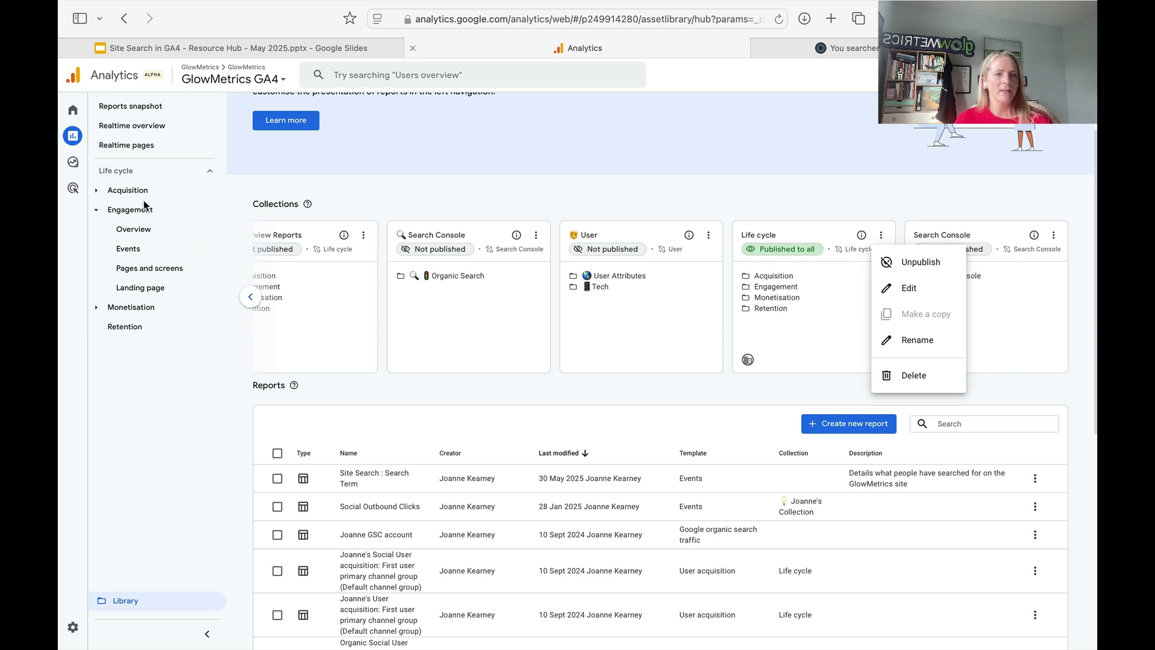
left_click(908, 288)
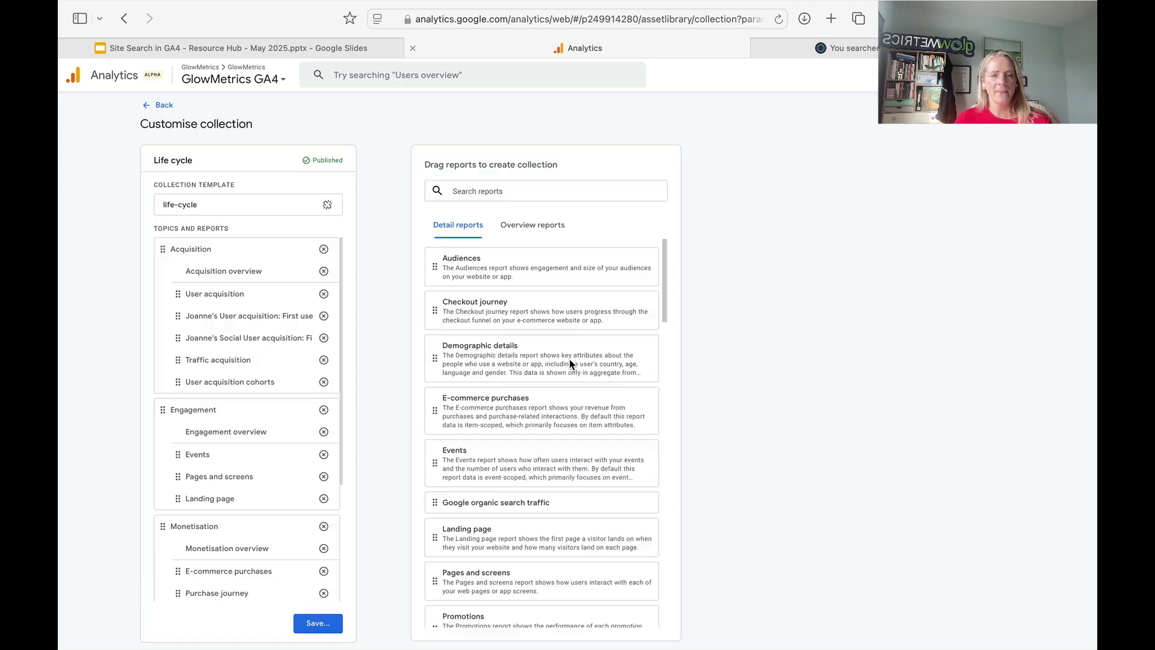
Add the "Site Search : Search Term" report beneath Events in the Engagement topic, save the collection and return to the Library.
left_click(490, 199)
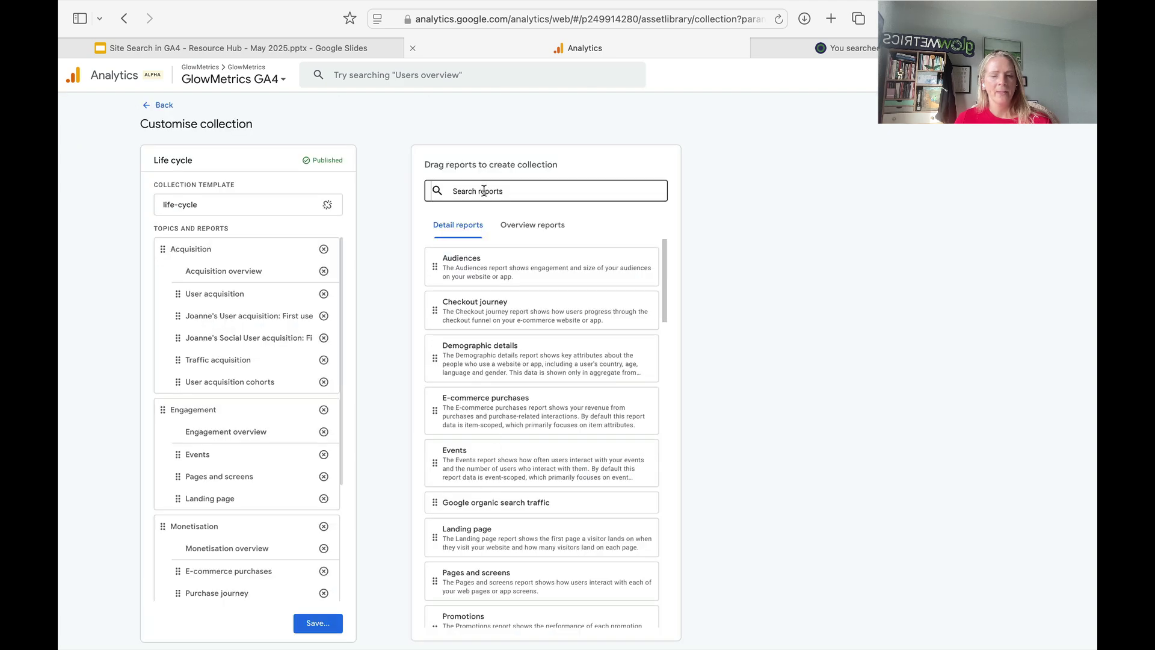
type("search")
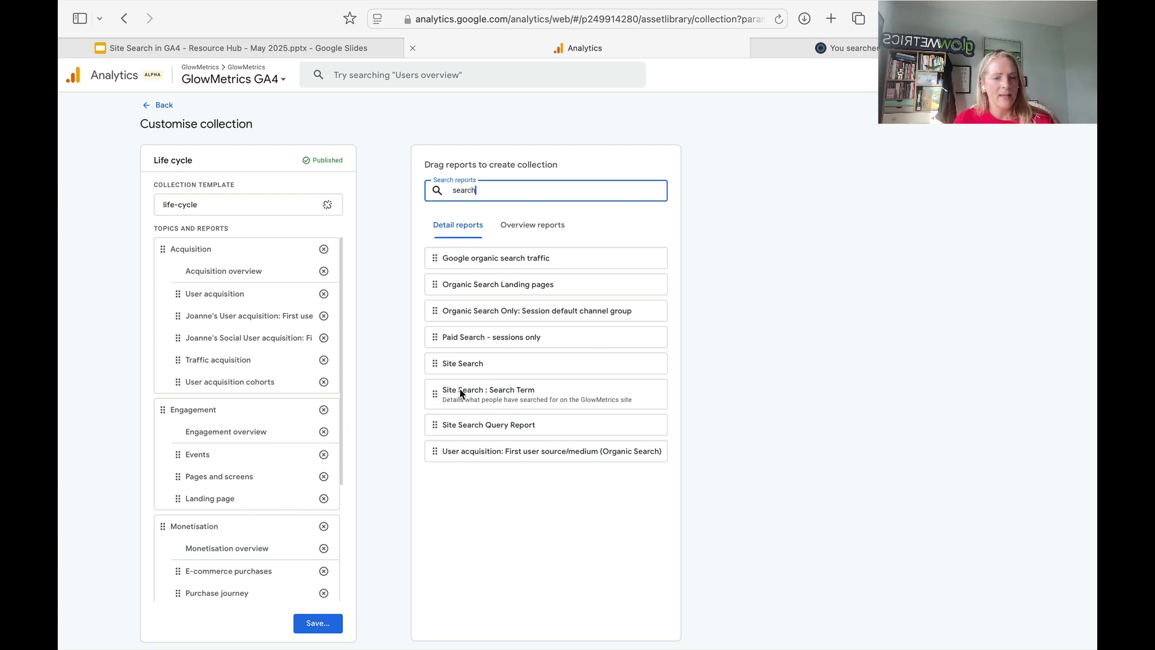
left_click_drag(433, 394, 177, 498)
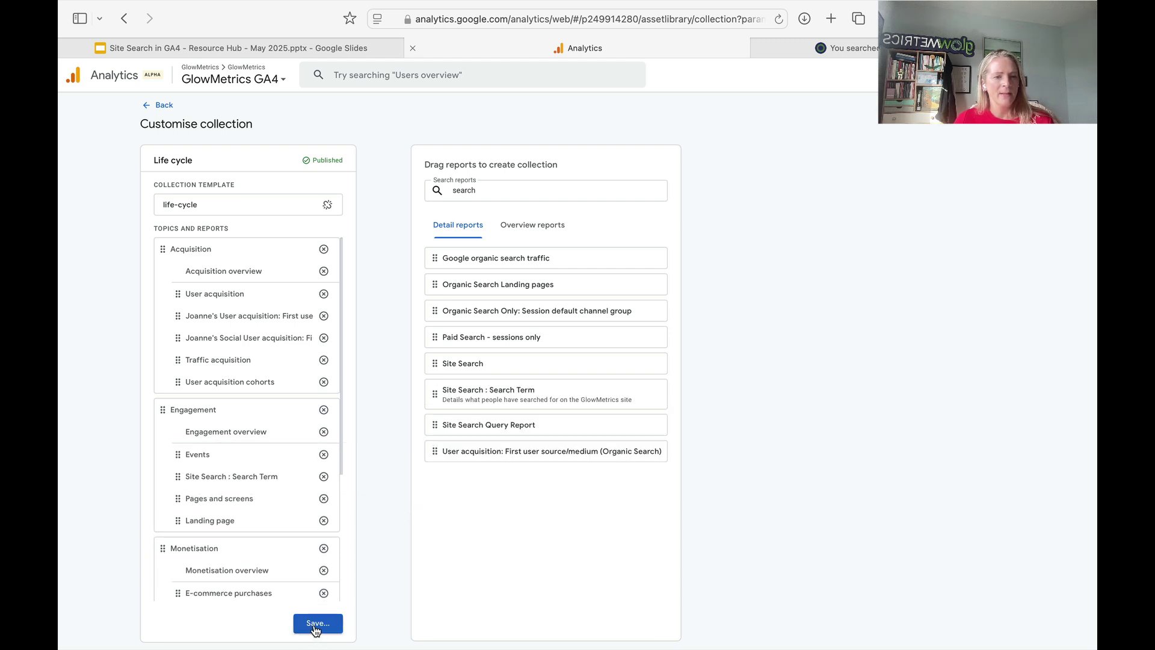
left_click(314, 626)
left_click(347, 574)
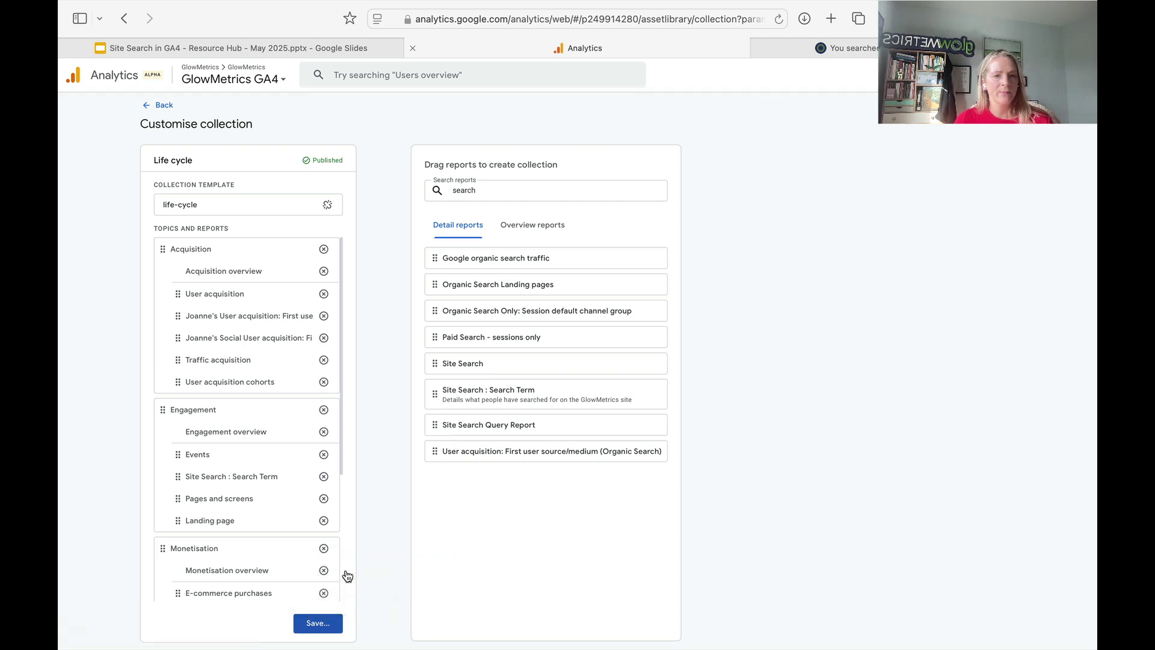
left_click(213, 166)
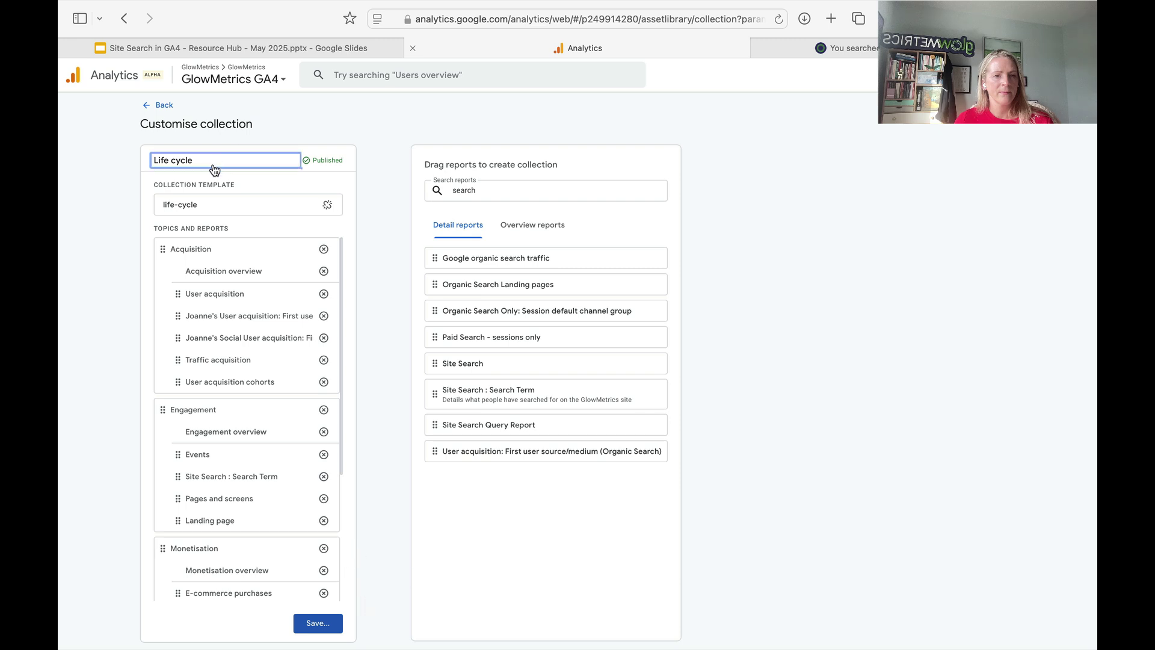
left_click(164, 106)
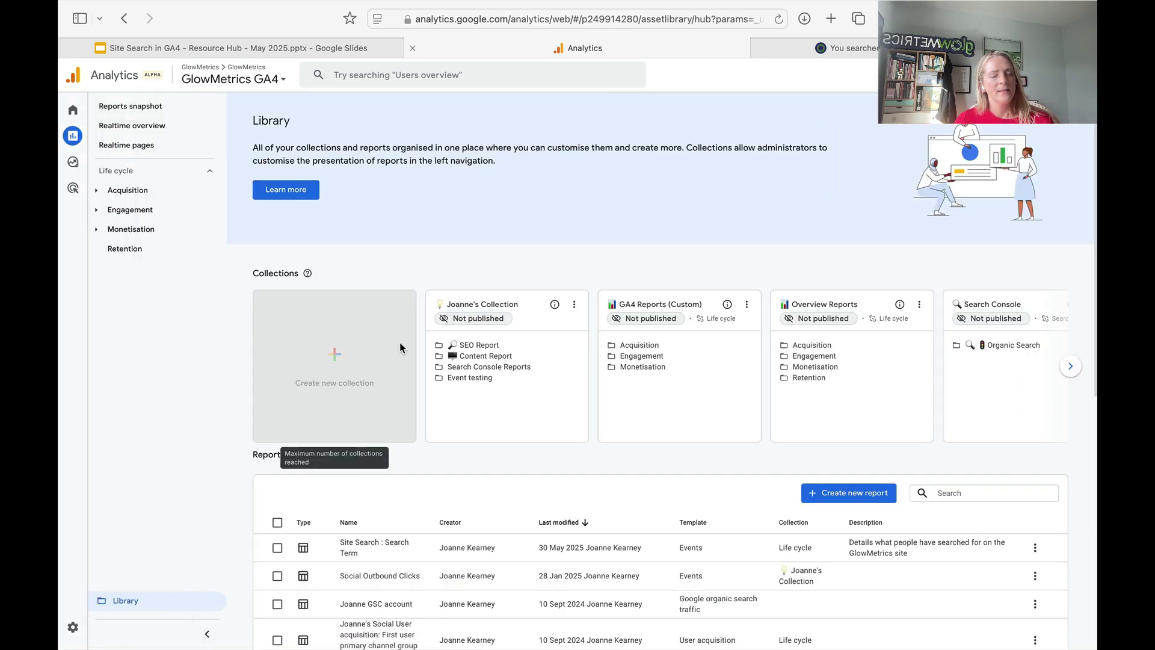
Open the "Site Search : Search Term" report from the Engagement section and review its search term table.
left_click(122, 210)
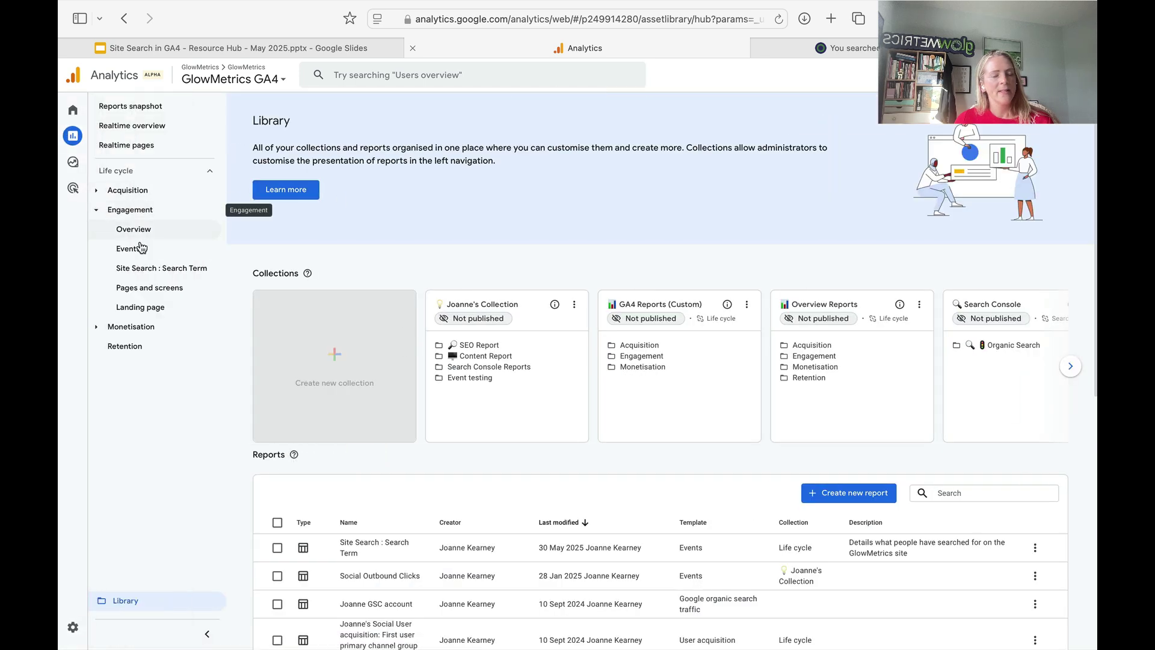
left_click(139, 269)
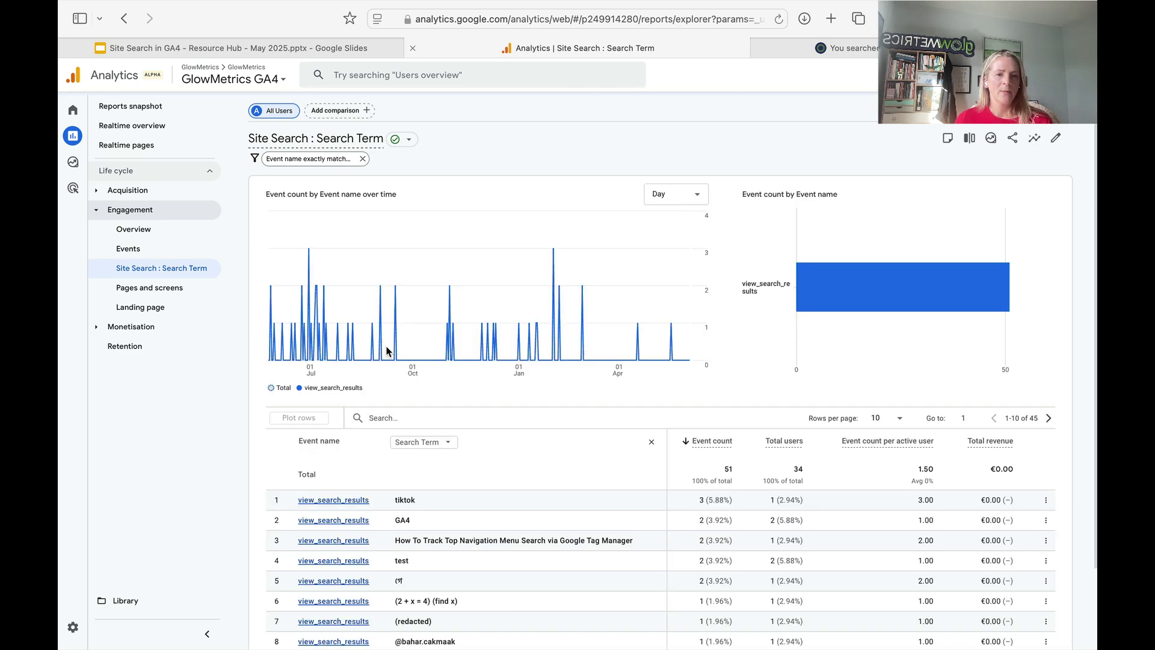
scroll(386, 351, "down", 1)
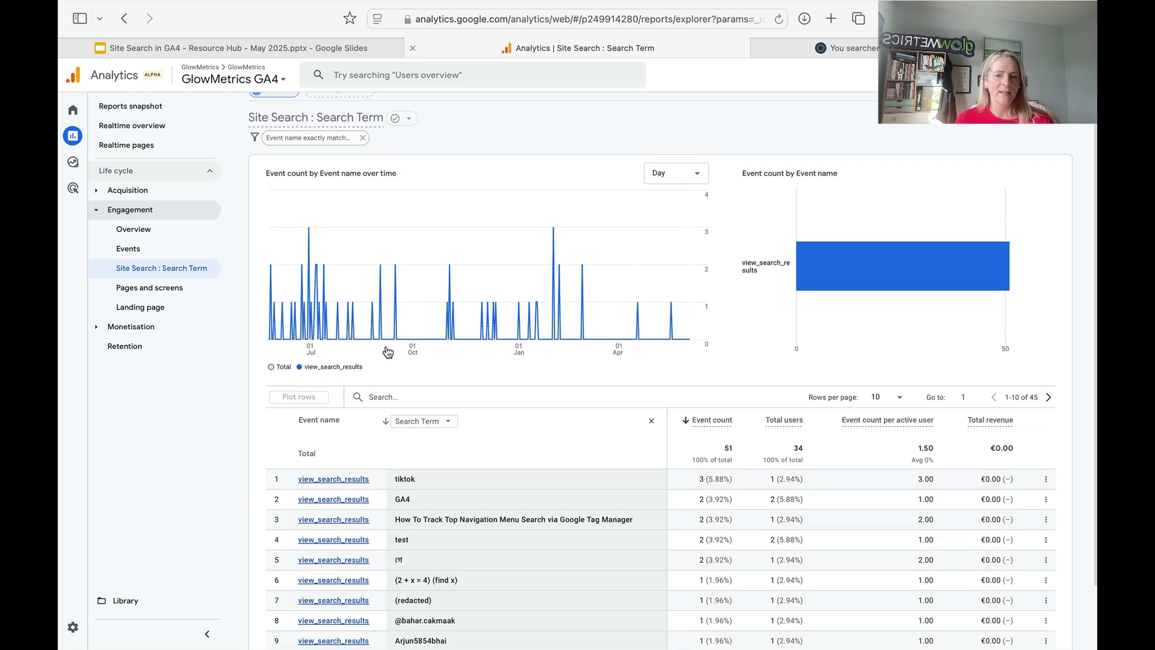
scroll(387, 352, "up", 1)
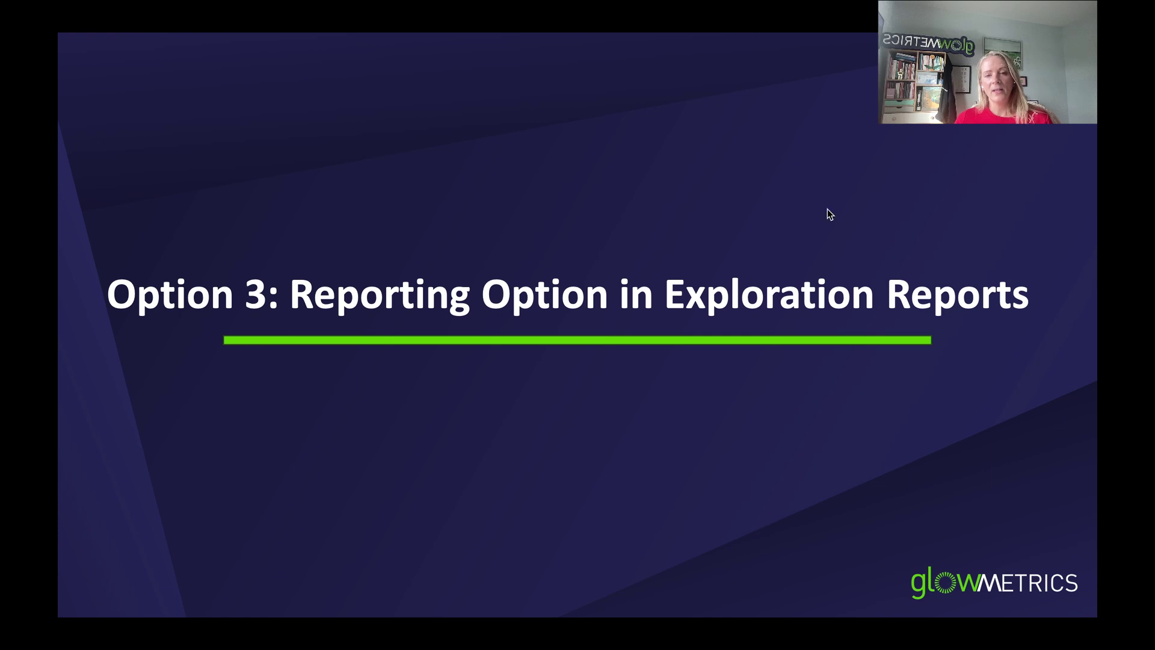
Exit the slideshow, return to Google Analytics and create a blank exploration.
key("Escape")
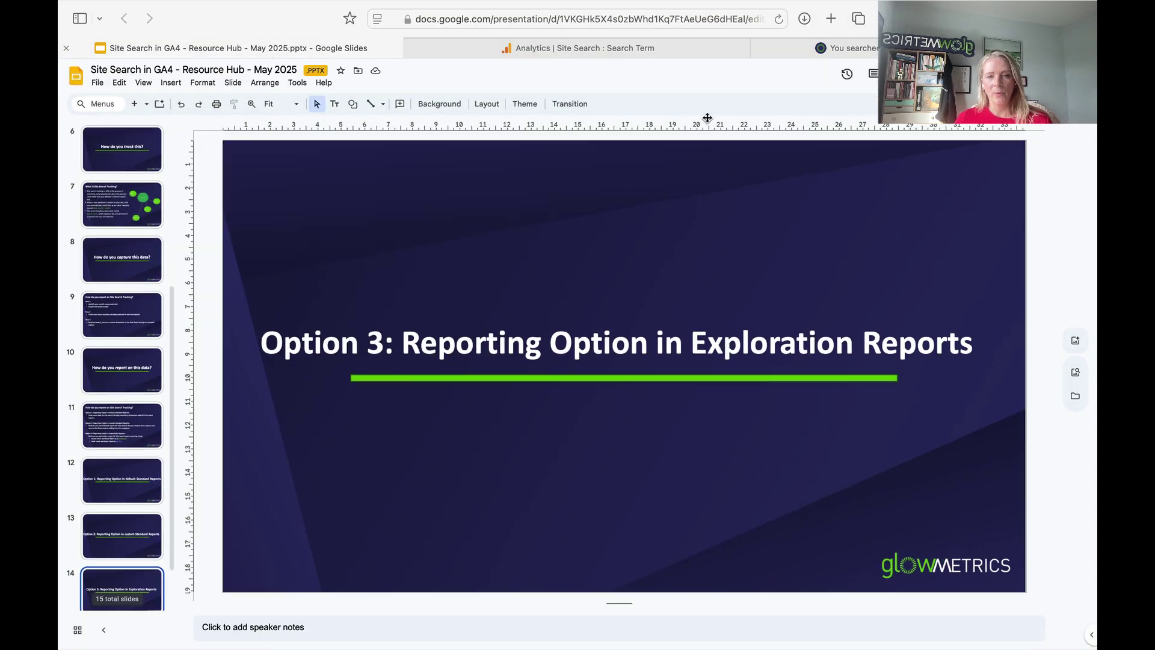
left_click(561, 48)
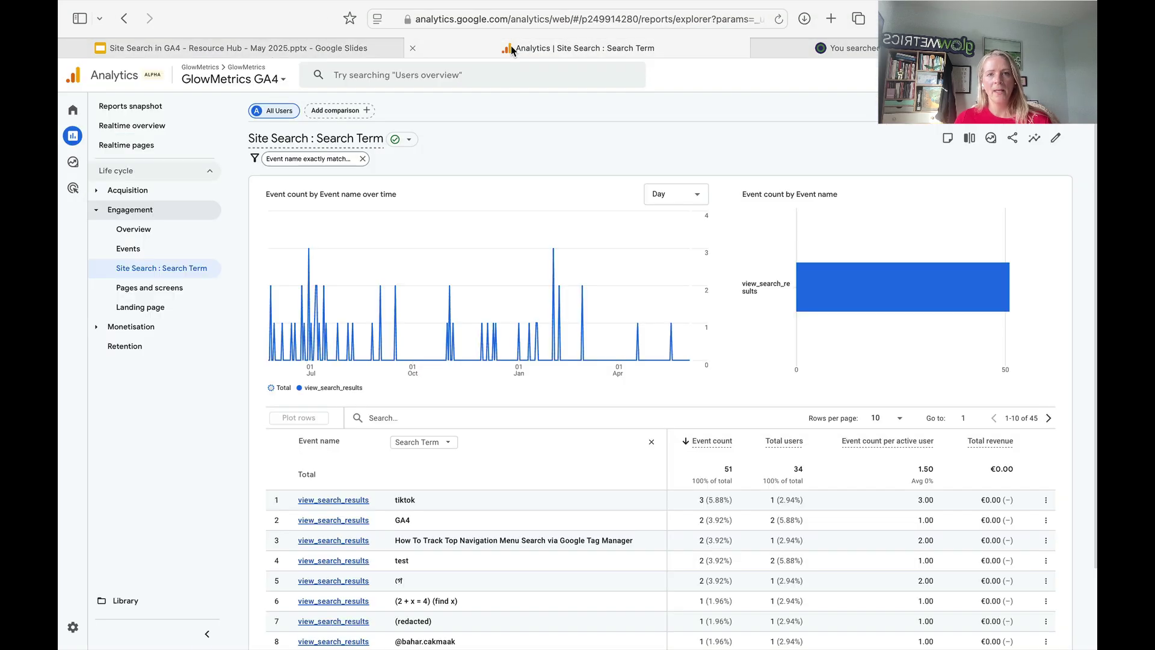
left_click(78, 165)
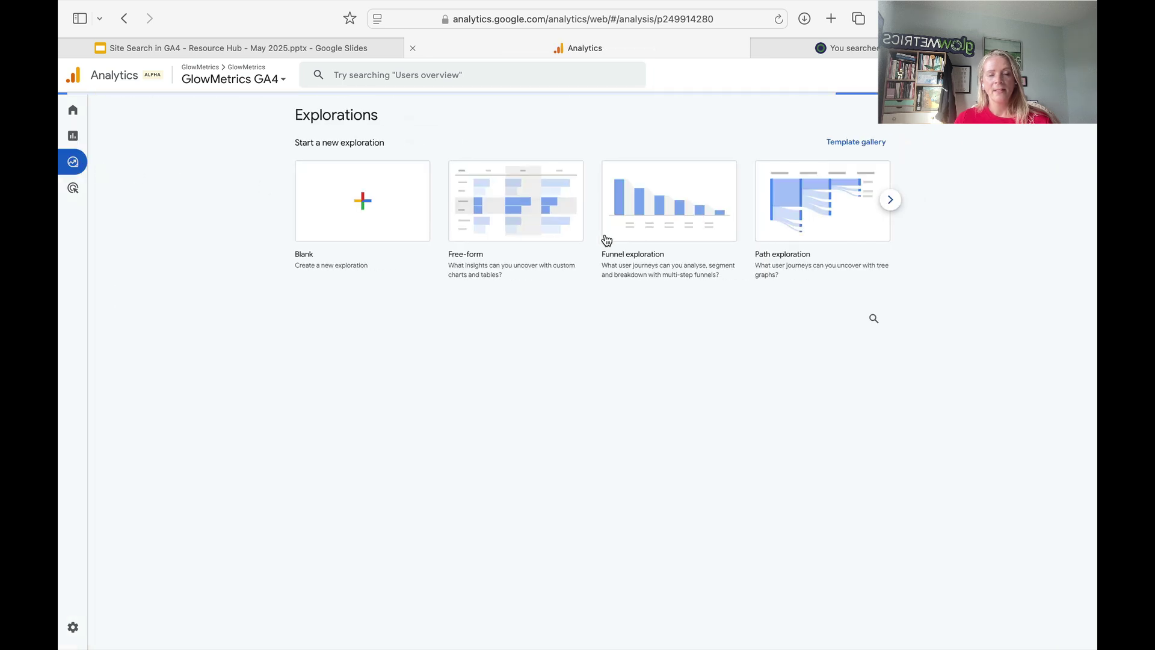
left_click(371, 216)
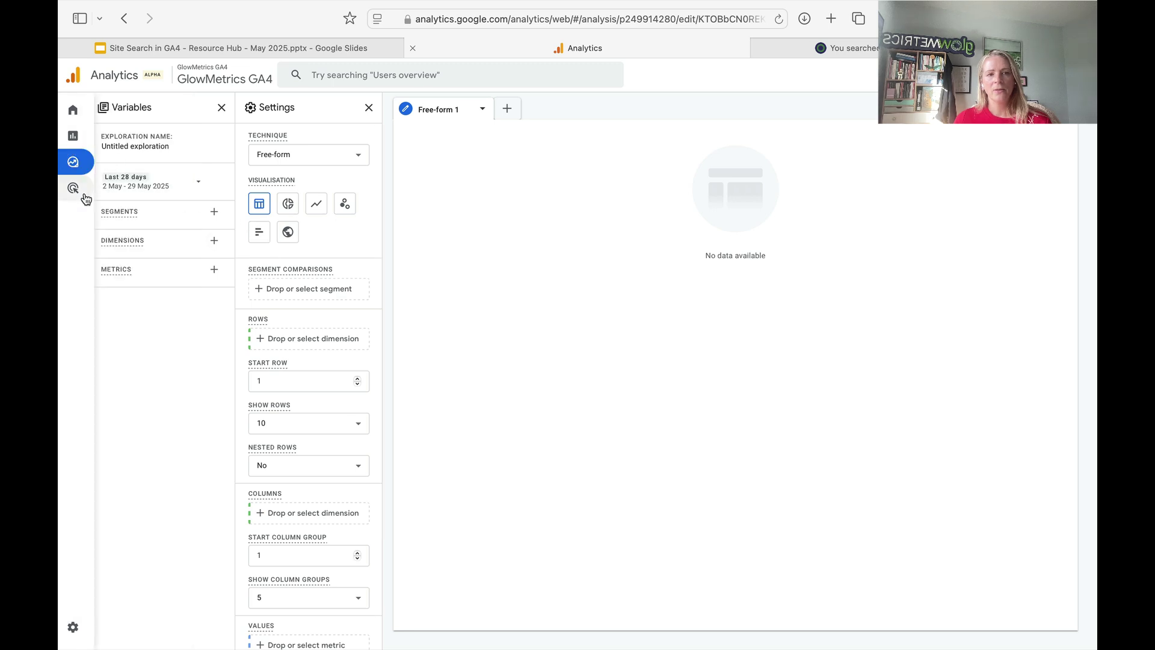
Search the exploration's available dimensions for "event name" and select Event name.
left_click(214, 241)
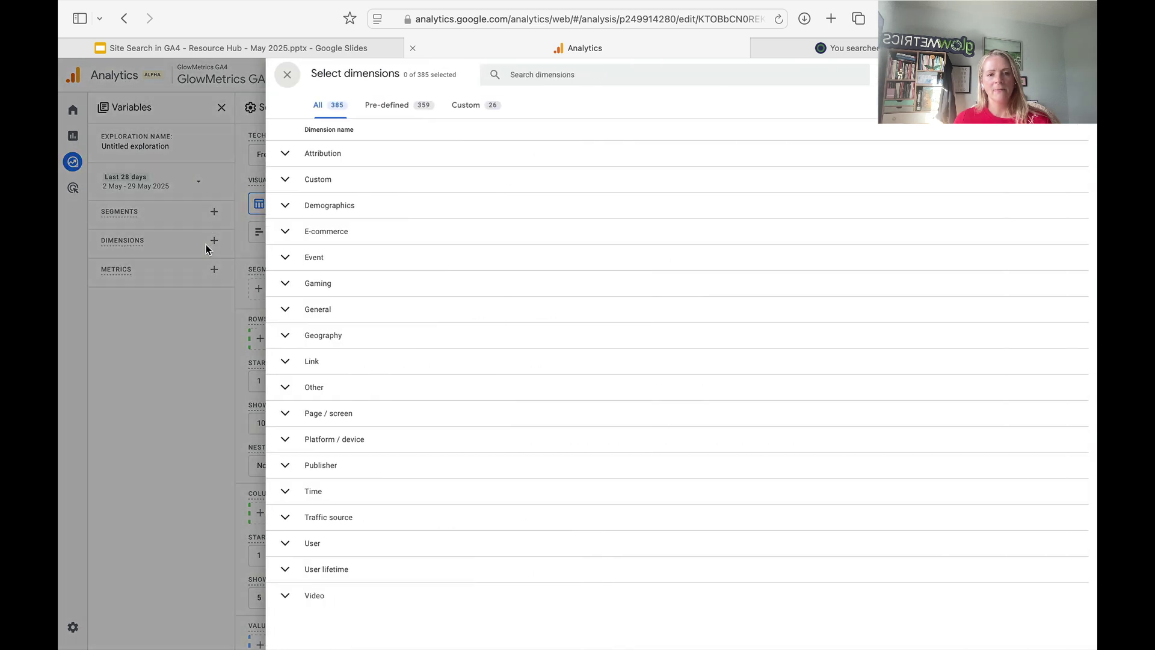
left_click(567, 76)
type("e")
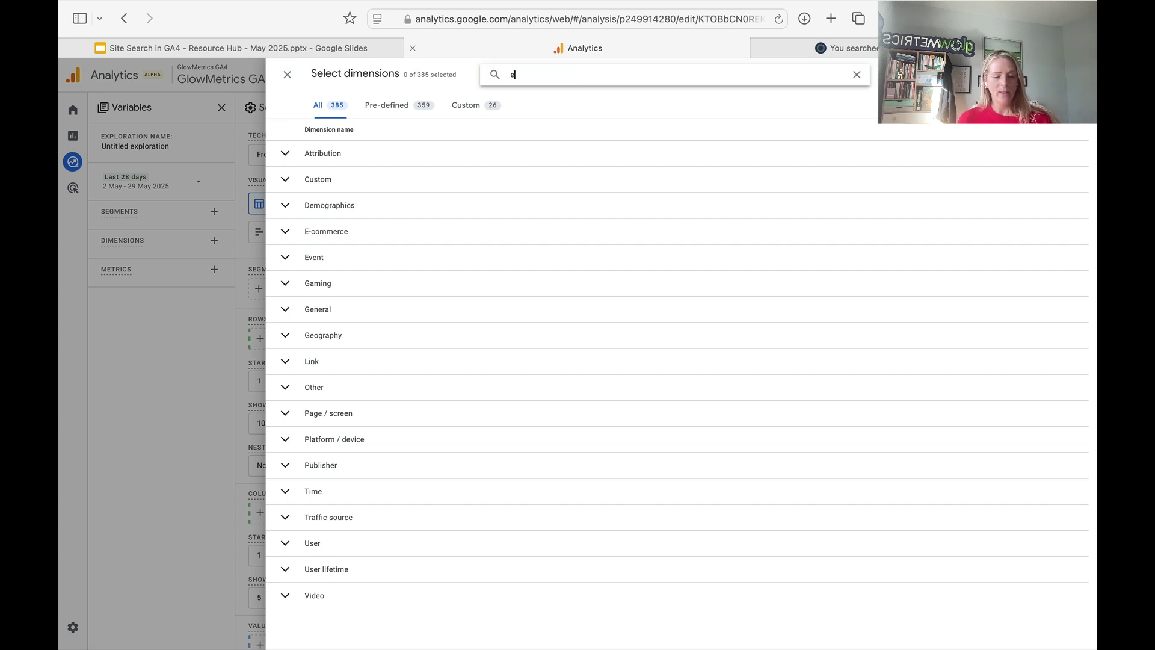
type("eent")
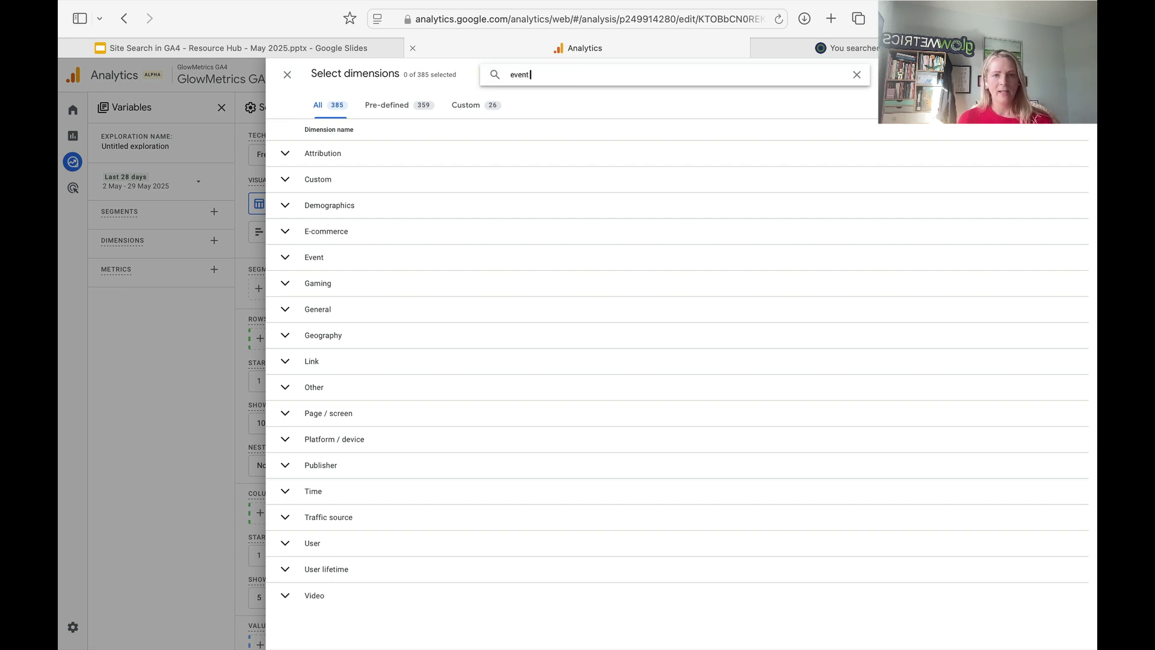
type(" name")
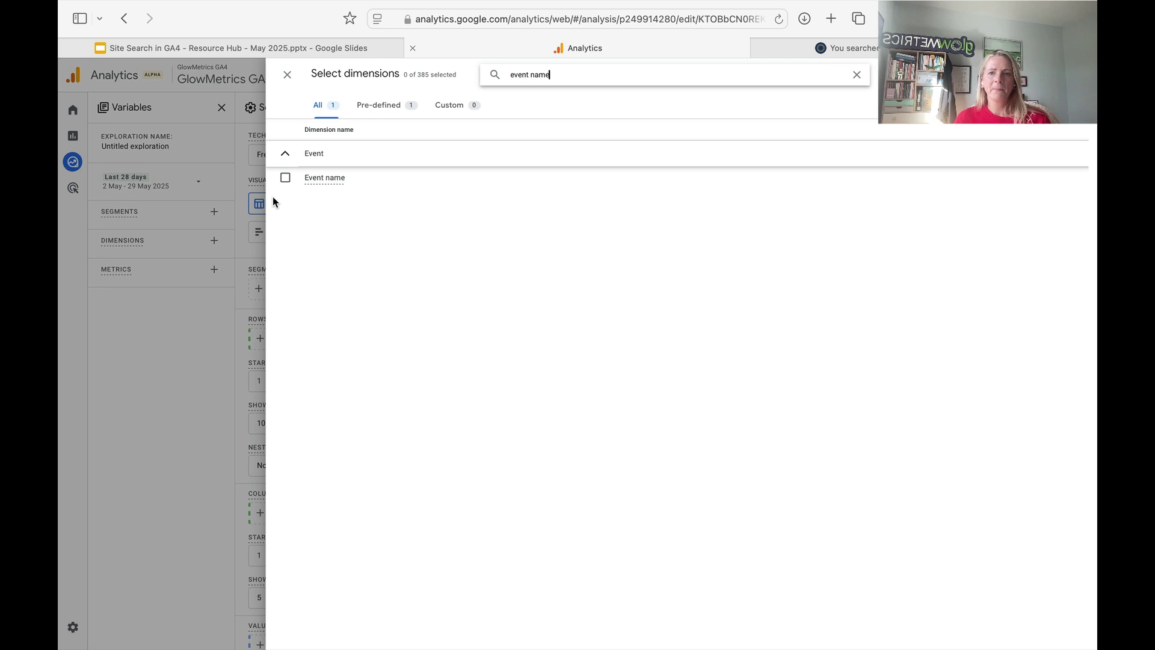
left_click(285, 178)
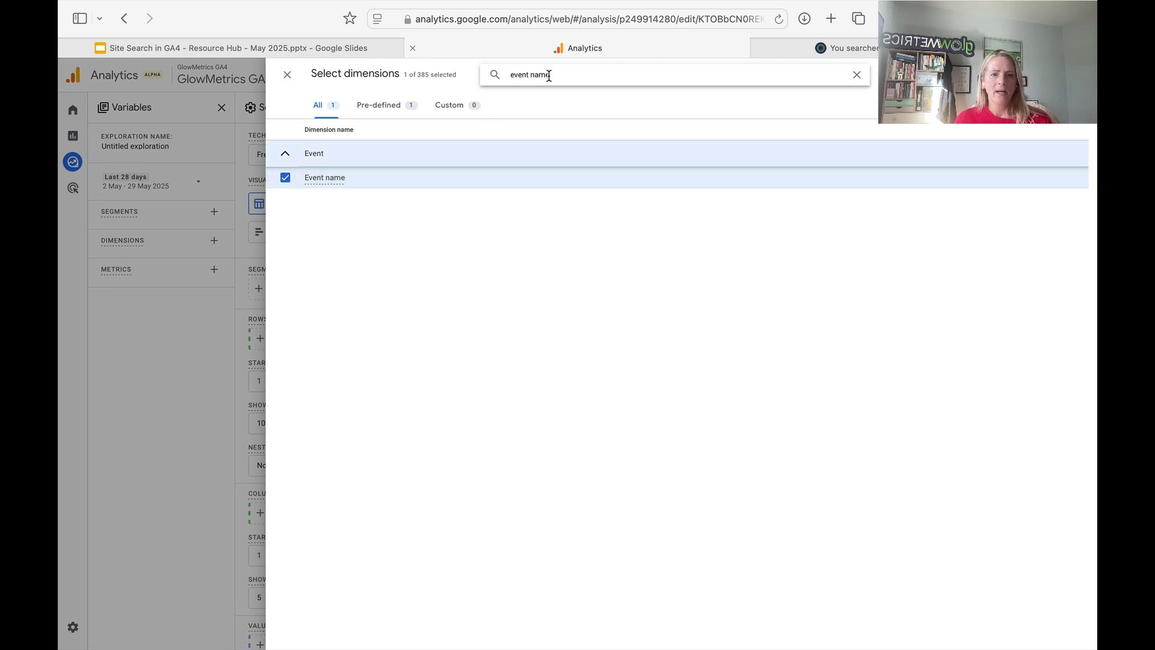
Find and select the custom dimension Search Term, and import the selected dimensions into the exploration.
left_click_drag(548, 75, 477, 72)
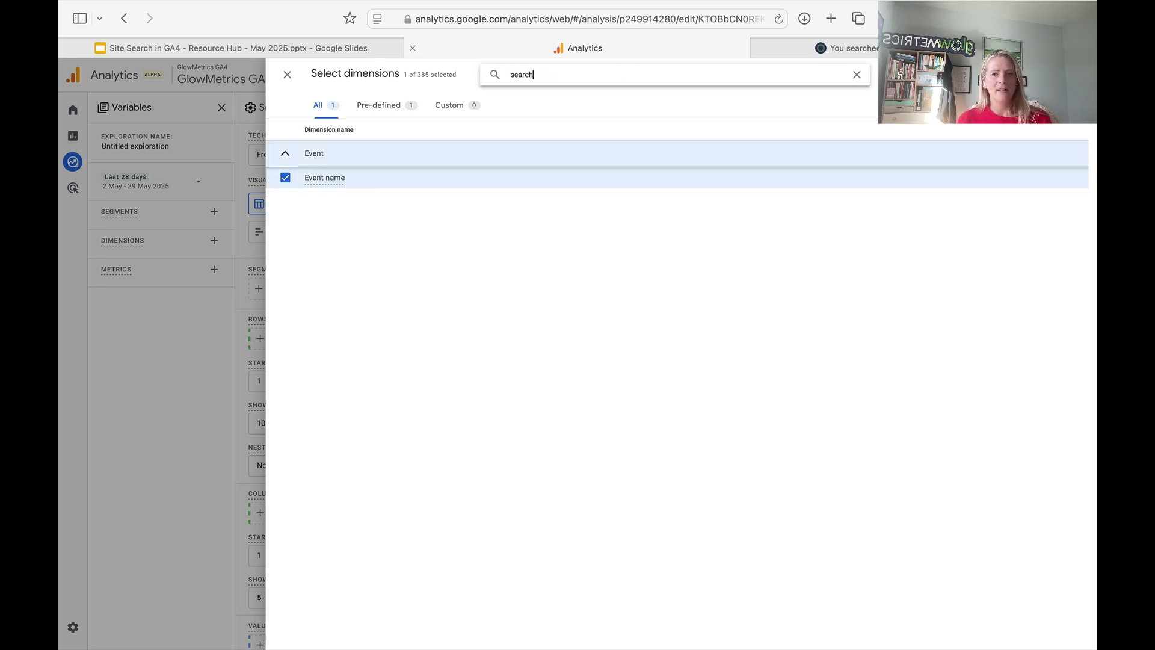
type("search")
left_click(285, 178)
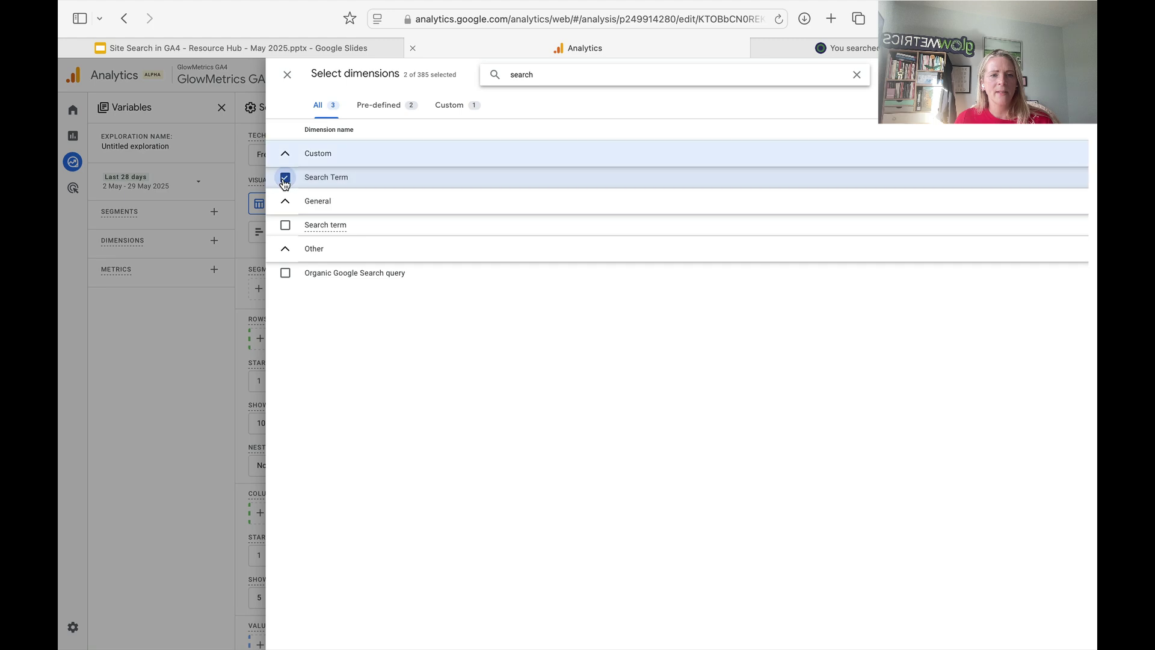
left_click(1061, 74)
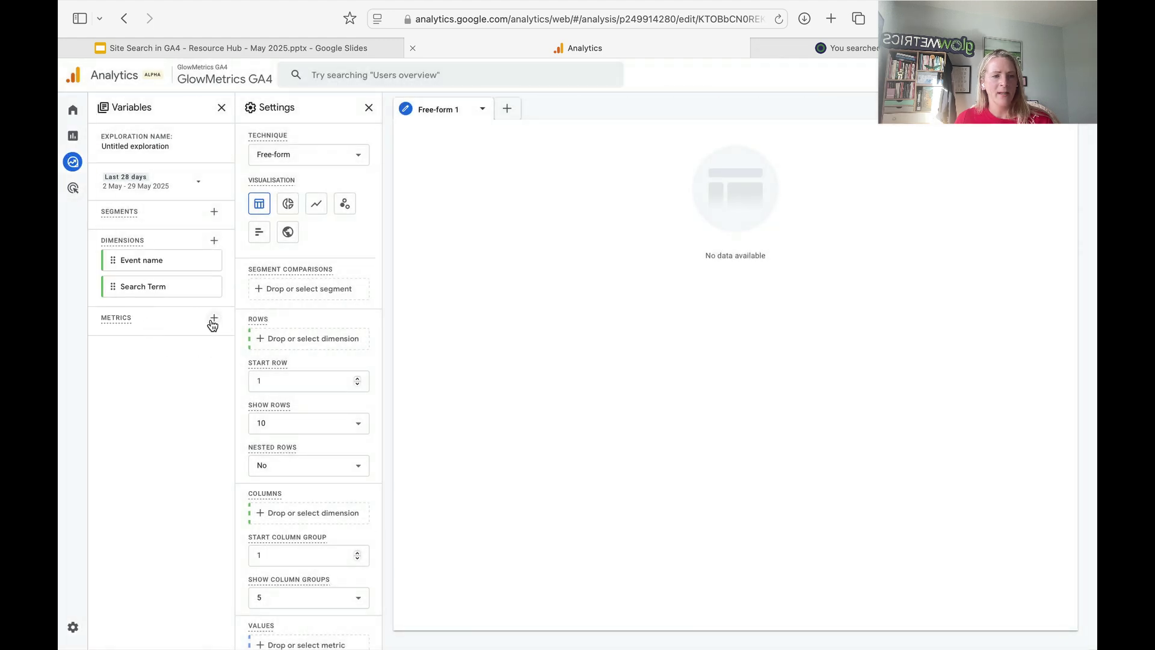
Find the metrics Event count and Total users and import both into the exploration.
left_click(213, 318)
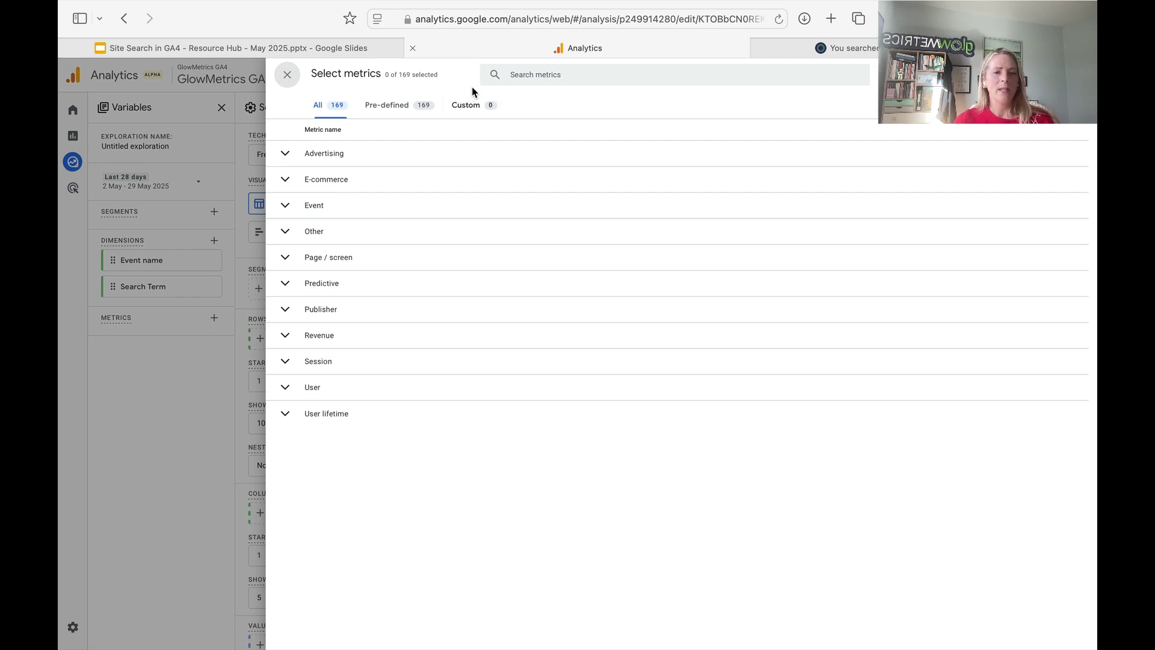
left_click(542, 84)
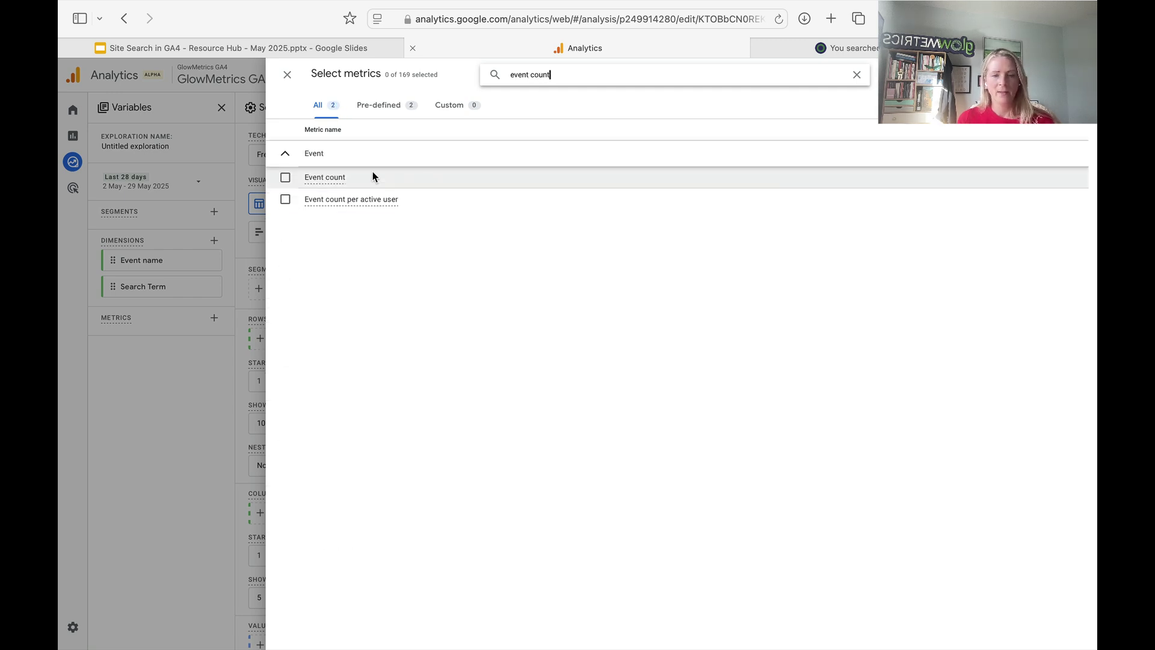
left_click(286, 178)
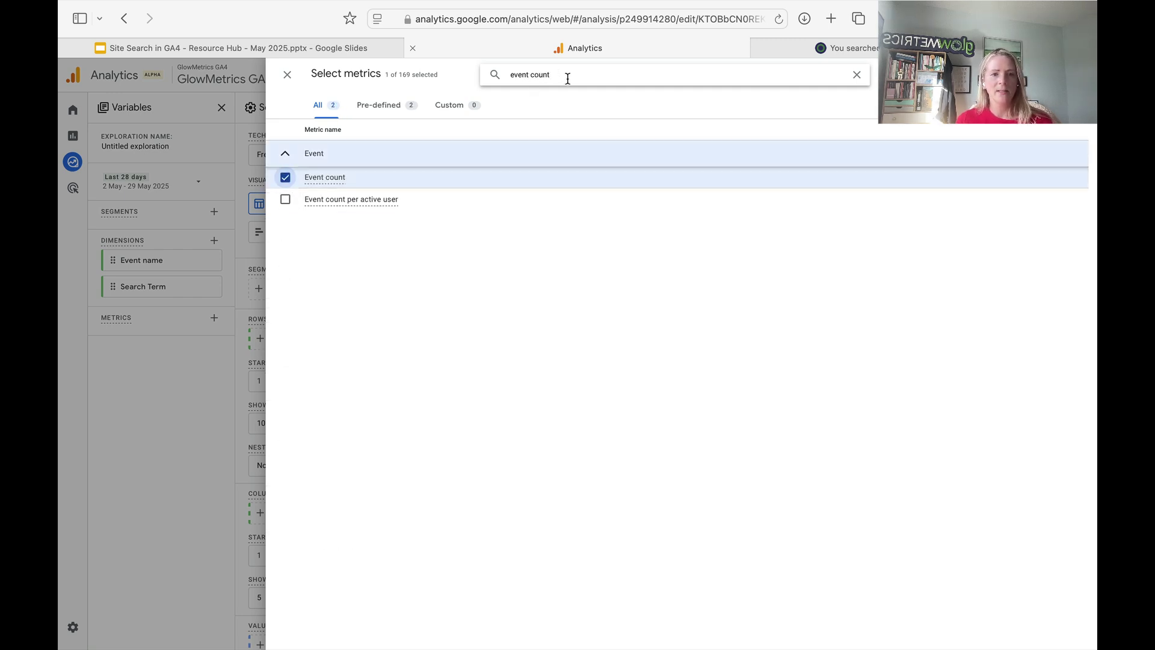
left_click_drag(567, 77, 493, 73)
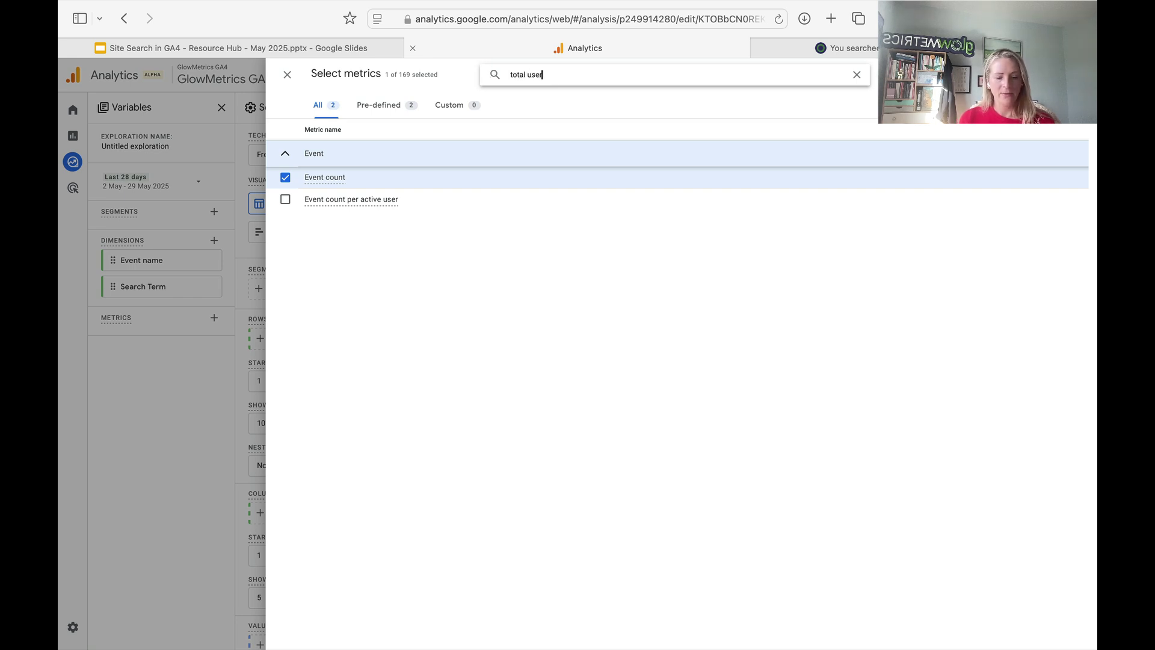
left_click(285, 178)
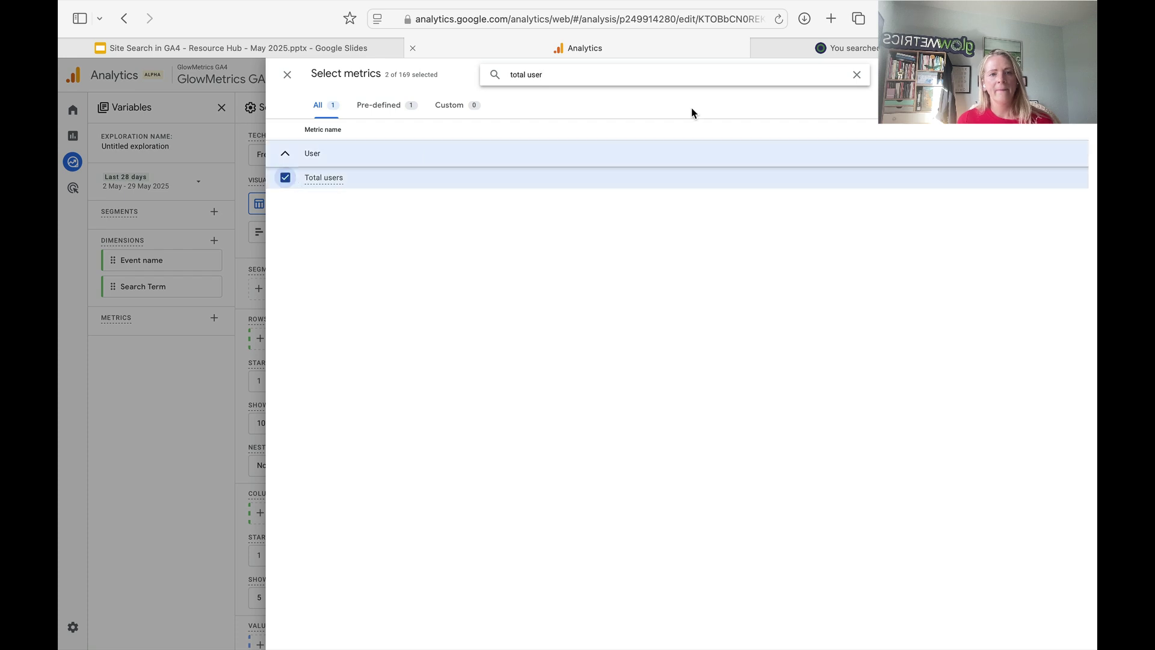
left_click(1060, 75)
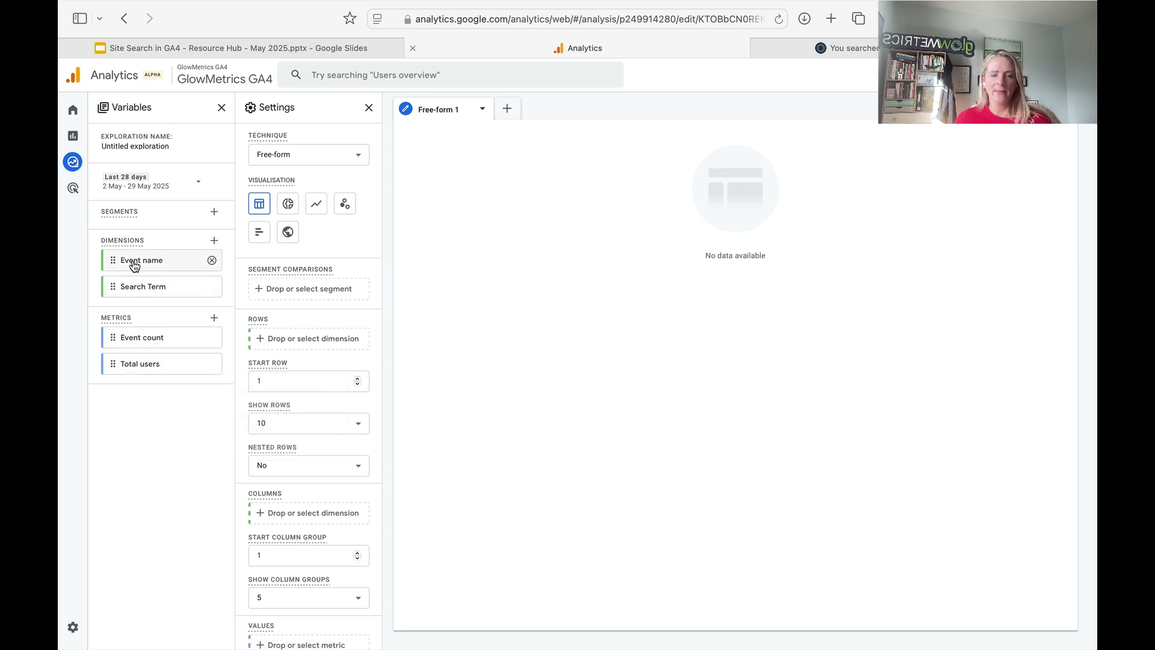
Add Event name and Search Term as the exploration's rows, and Event count and Total users as its values.
left_click_drag(135, 266, 260, 335)
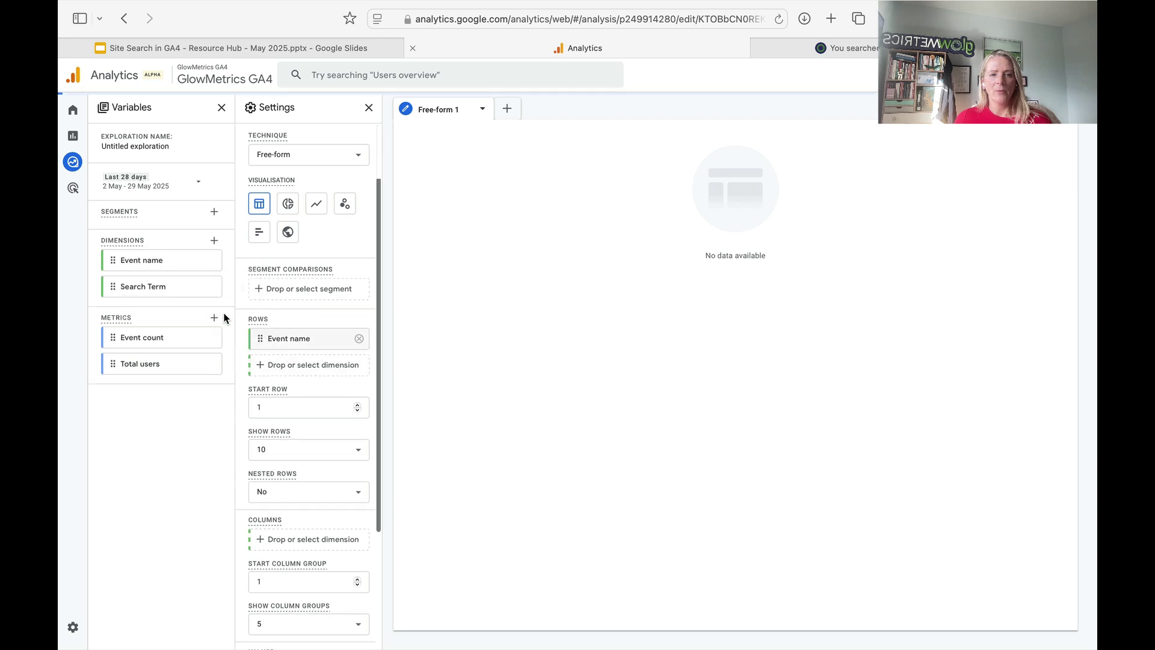
left_click_drag(139, 282, 290, 370)
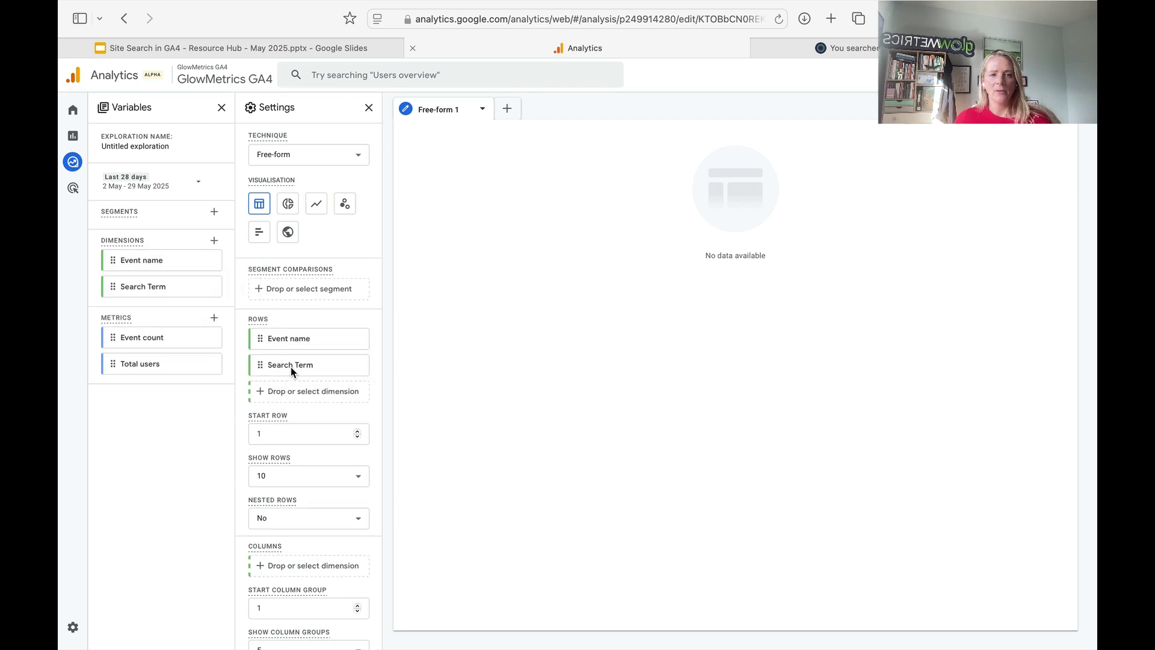
scroll(294, 371, "down", 1)
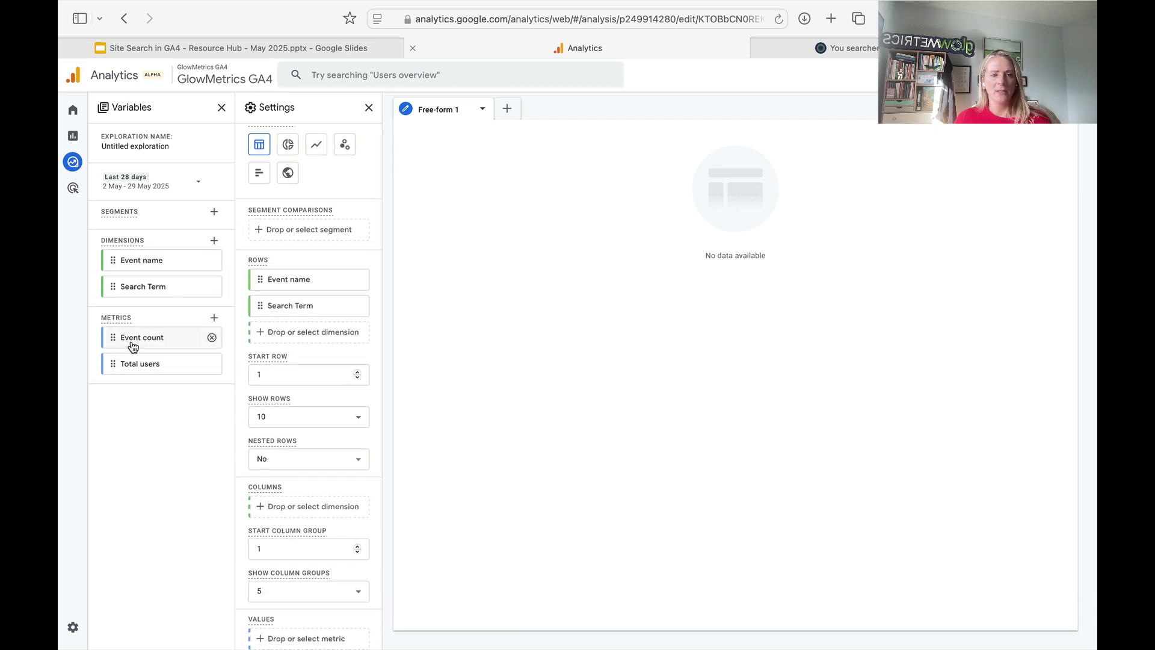
scroll(300, 360, "down", 2)
left_click_drag(143, 339, 301, 525)
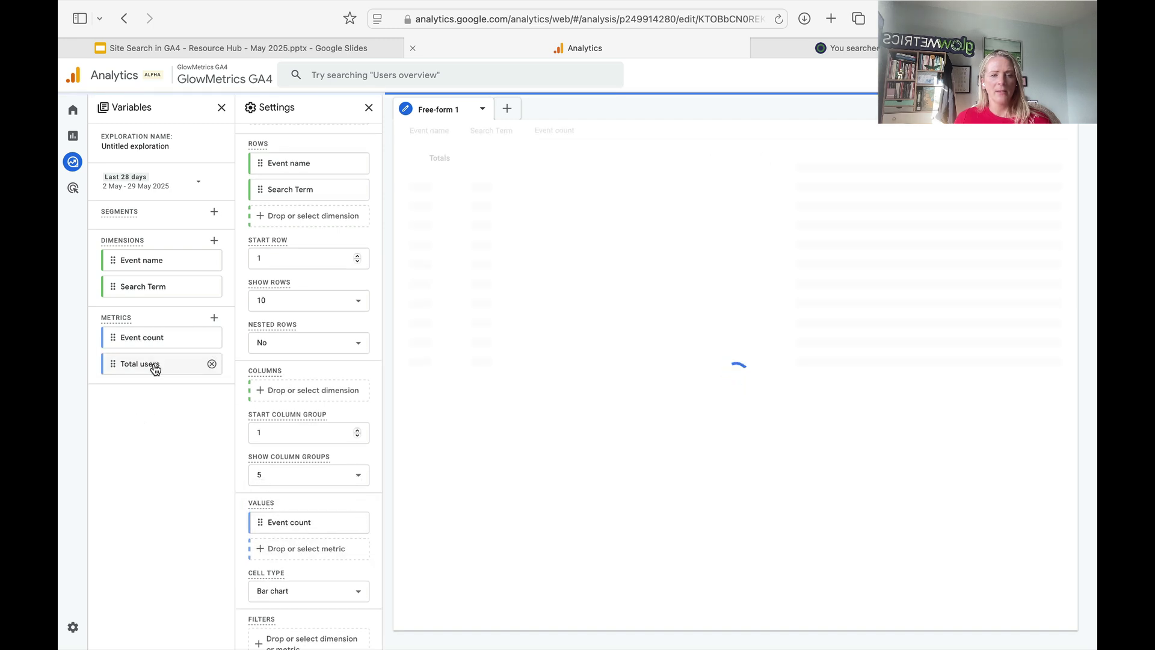
left_click_drag(155, 369, 300, 560)
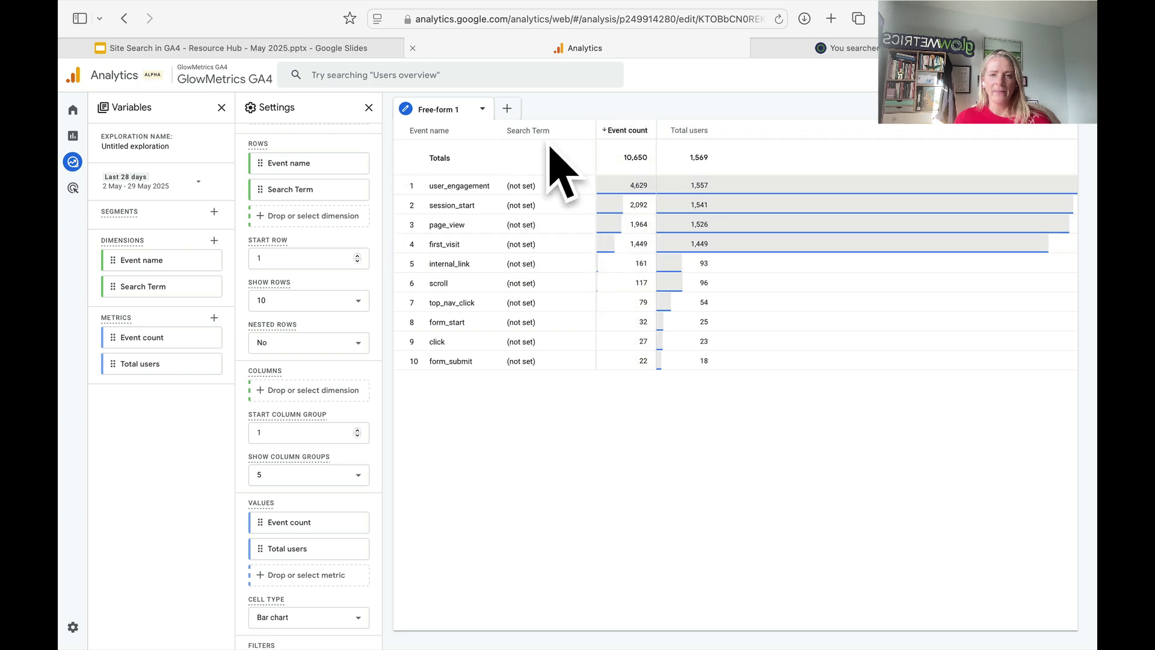
Show 50 rows in the table and add an Event name filter with the "exactly matches" condition.
left_click(304, 302)
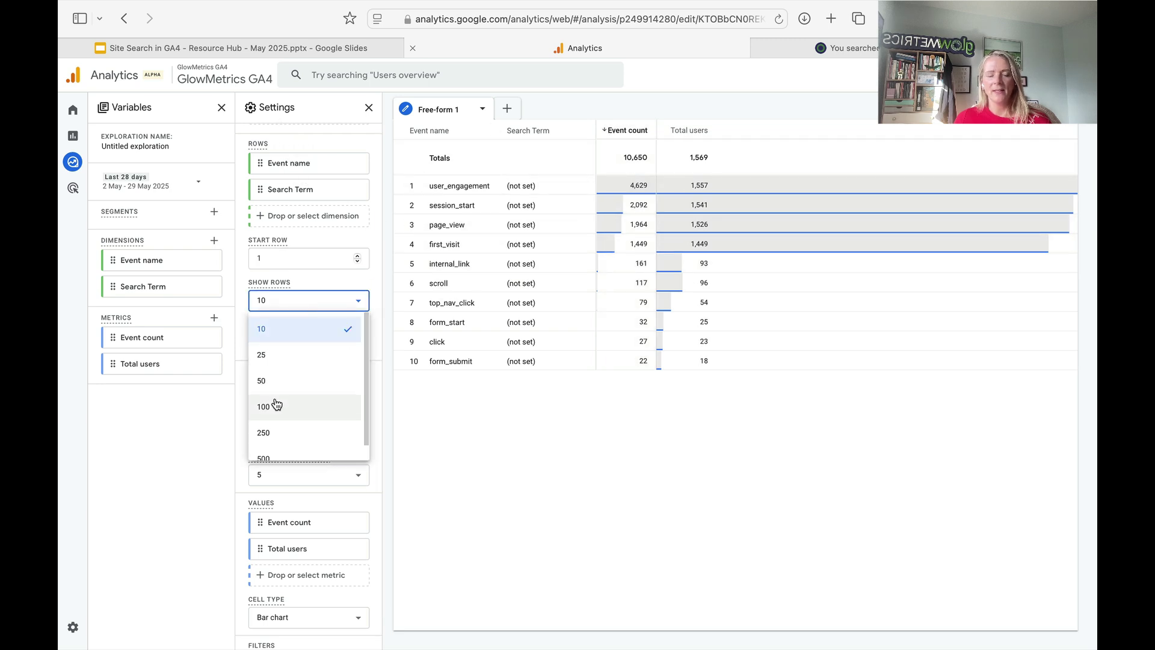
left_click(276, 380)
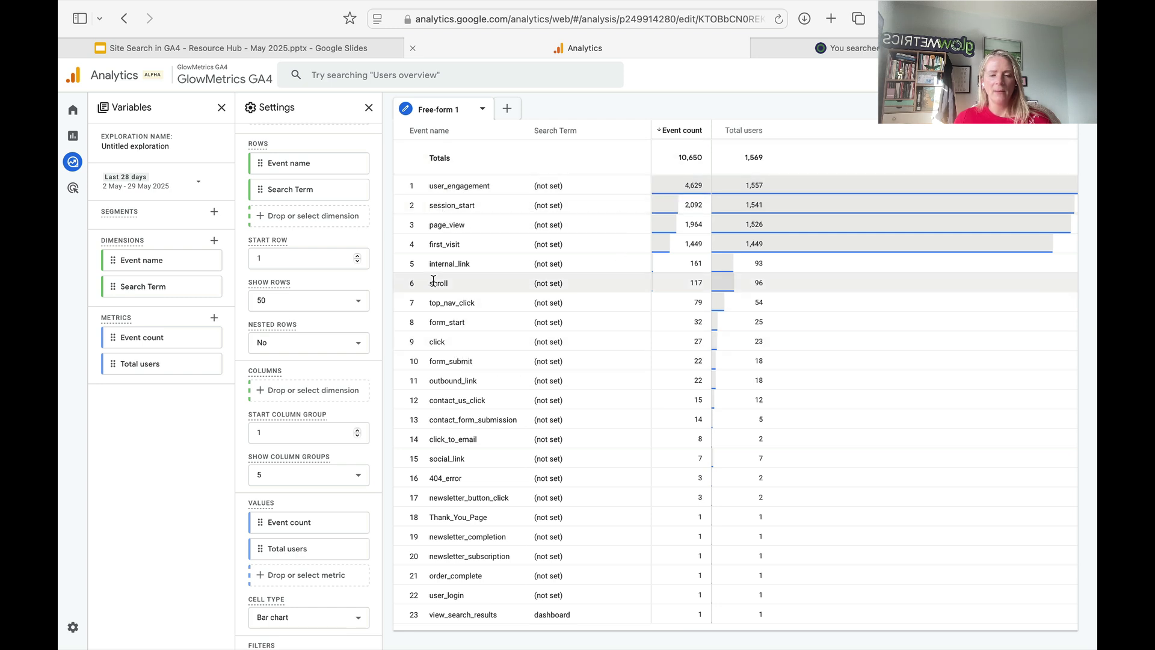
scroll(297, 475, "down", 2)
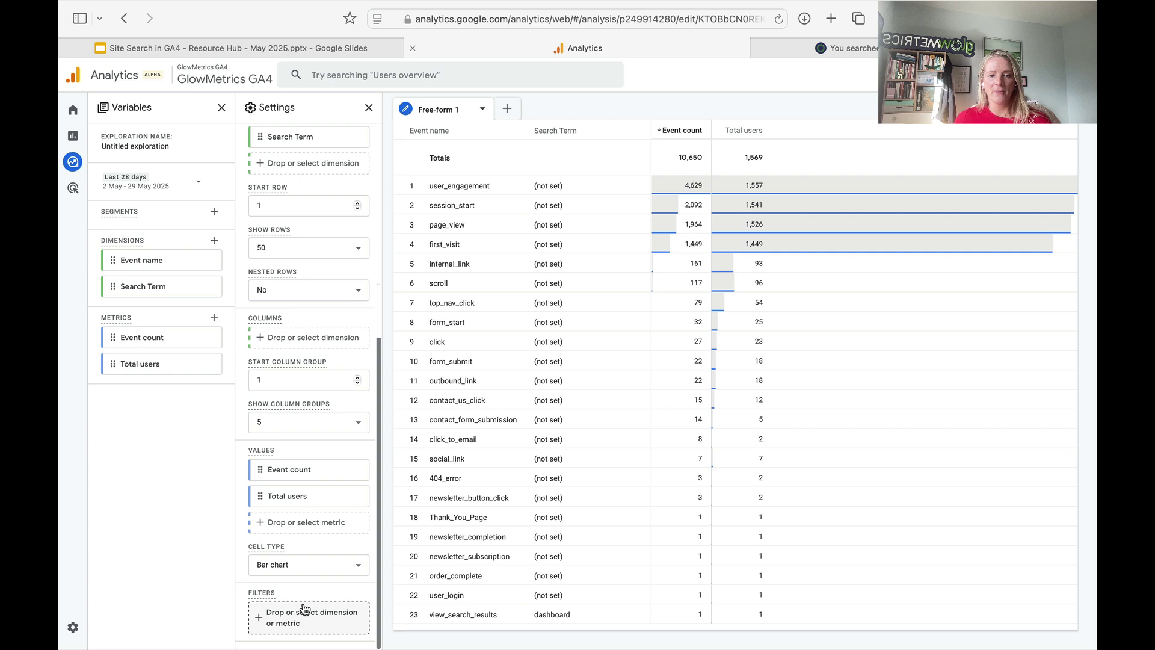
left_click(302, 624)
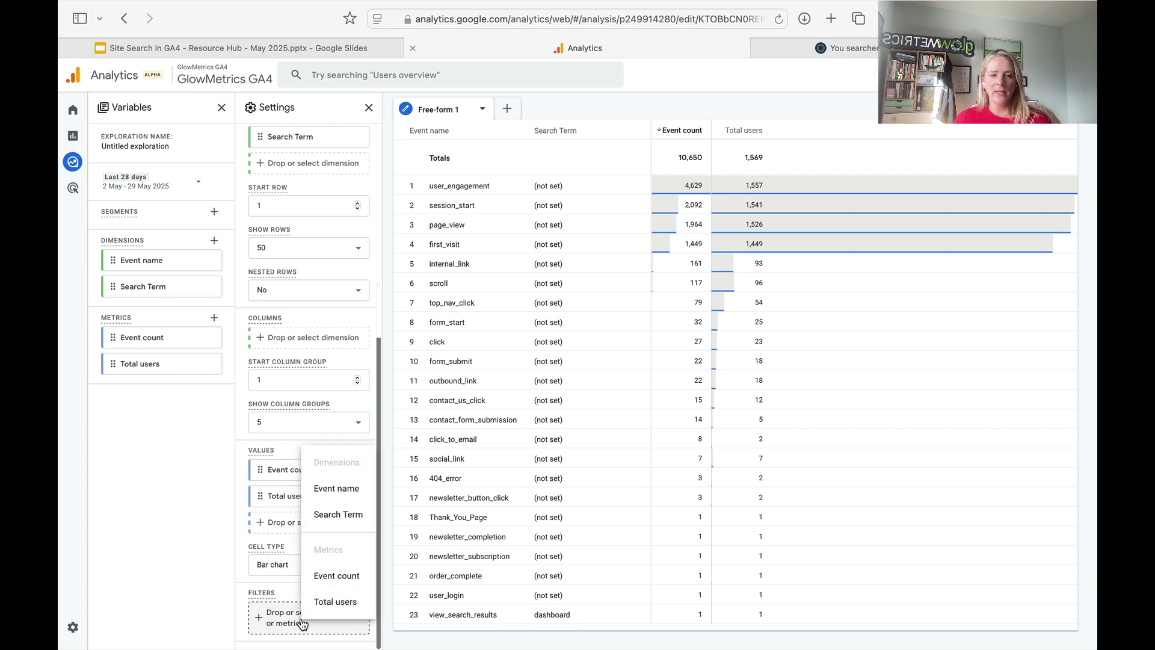
left_click(318, 491)
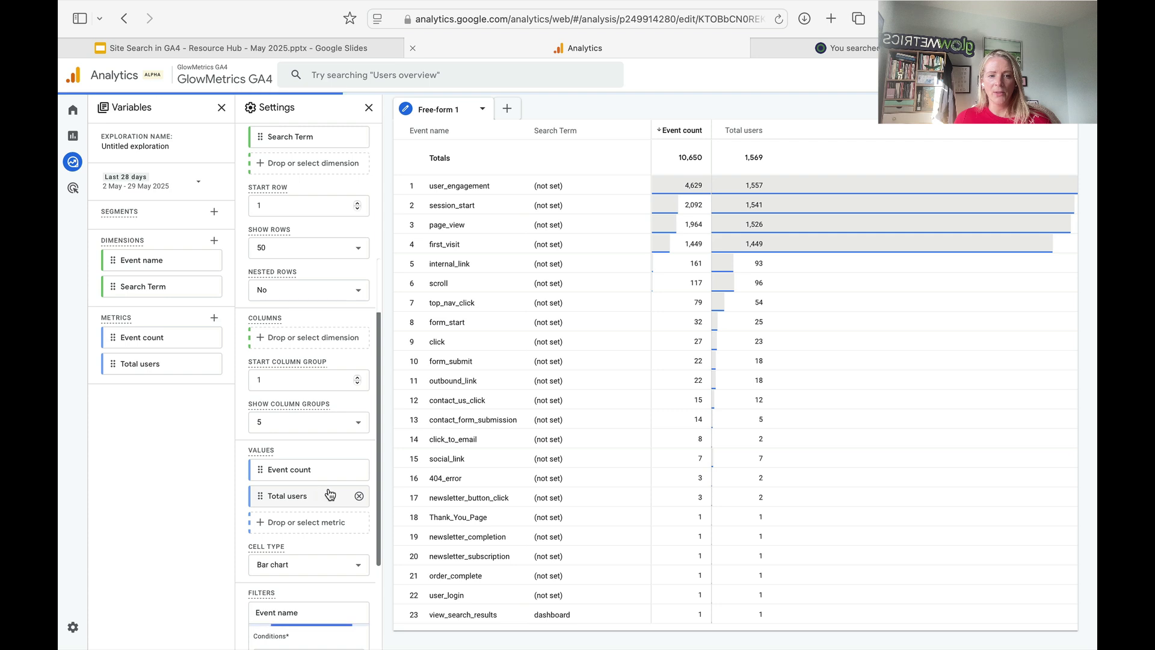
scroll(298, 571, "down", 1)
scroll(301, 560, "down", 3)
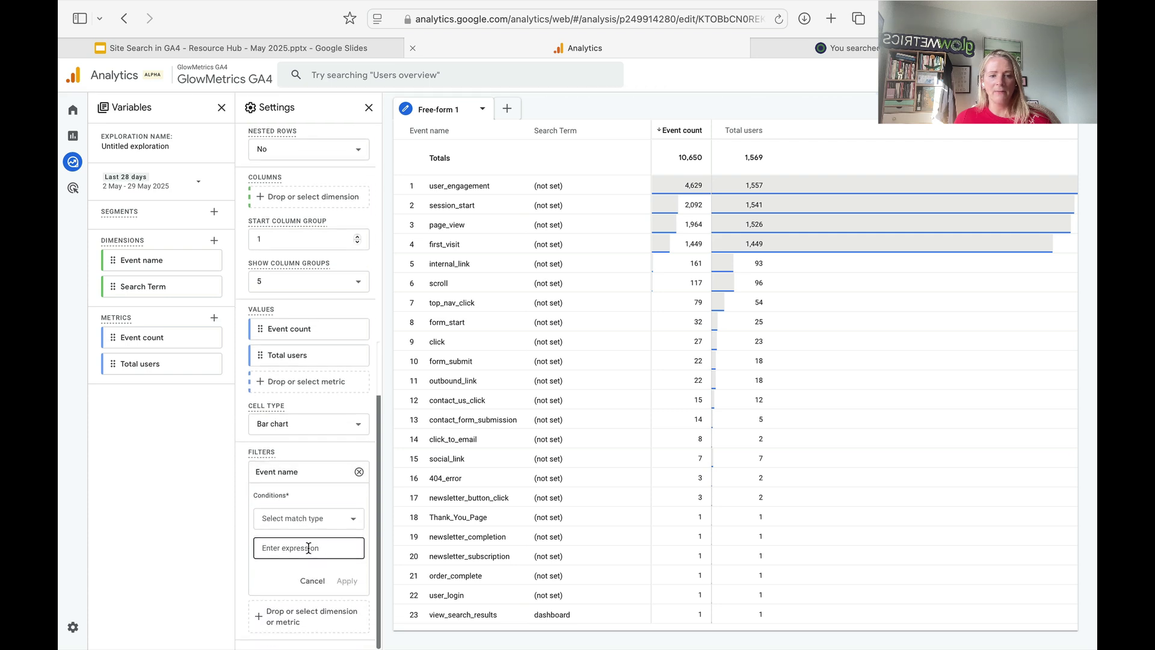
left_click(301, 518)
left_click(301, 377)
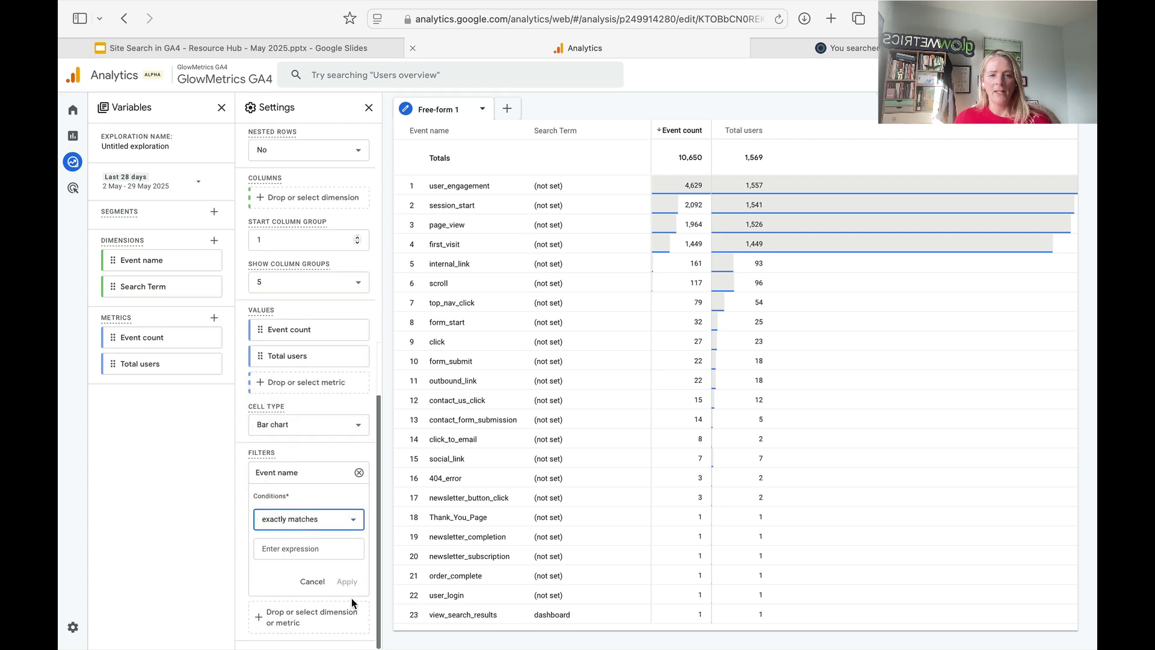
Set the Event name filter's expression to view_search_results and apply it.
left_click(323, 547)
type("si")
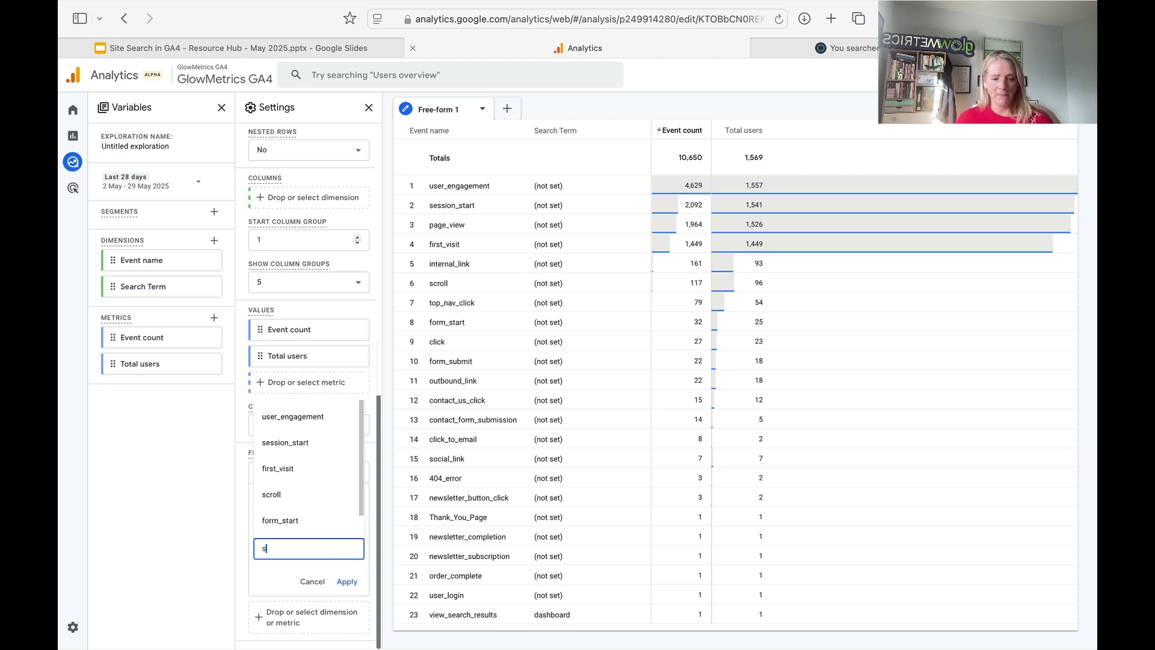
key("BackSpace")
key("BackSpace")
type("view")
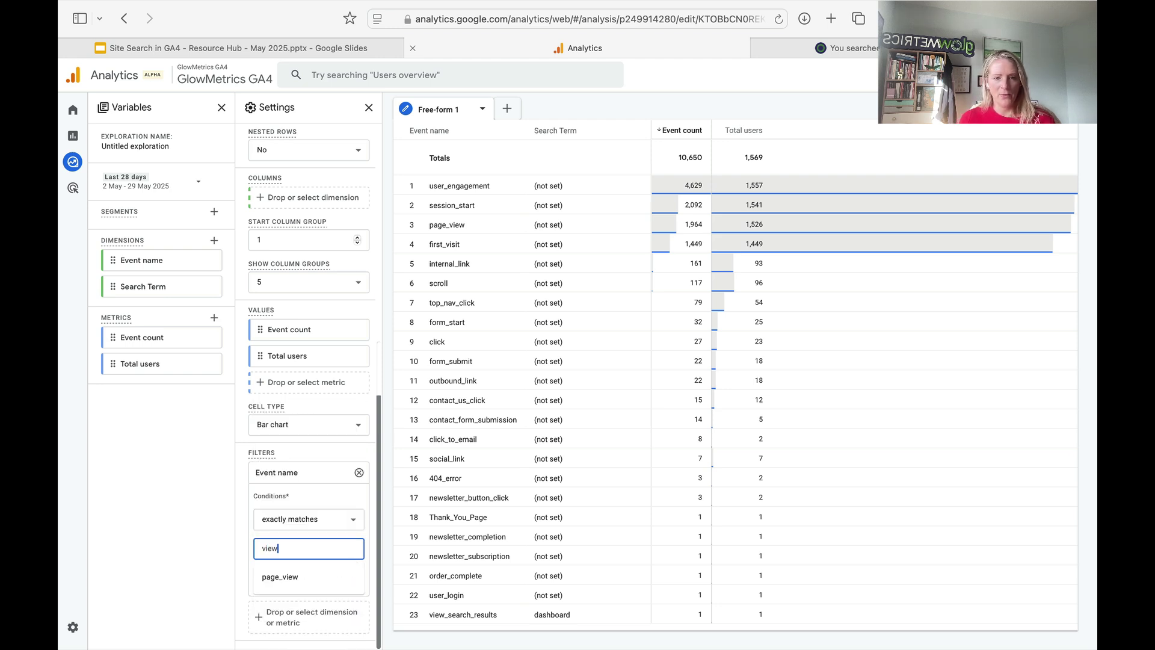
type("_")
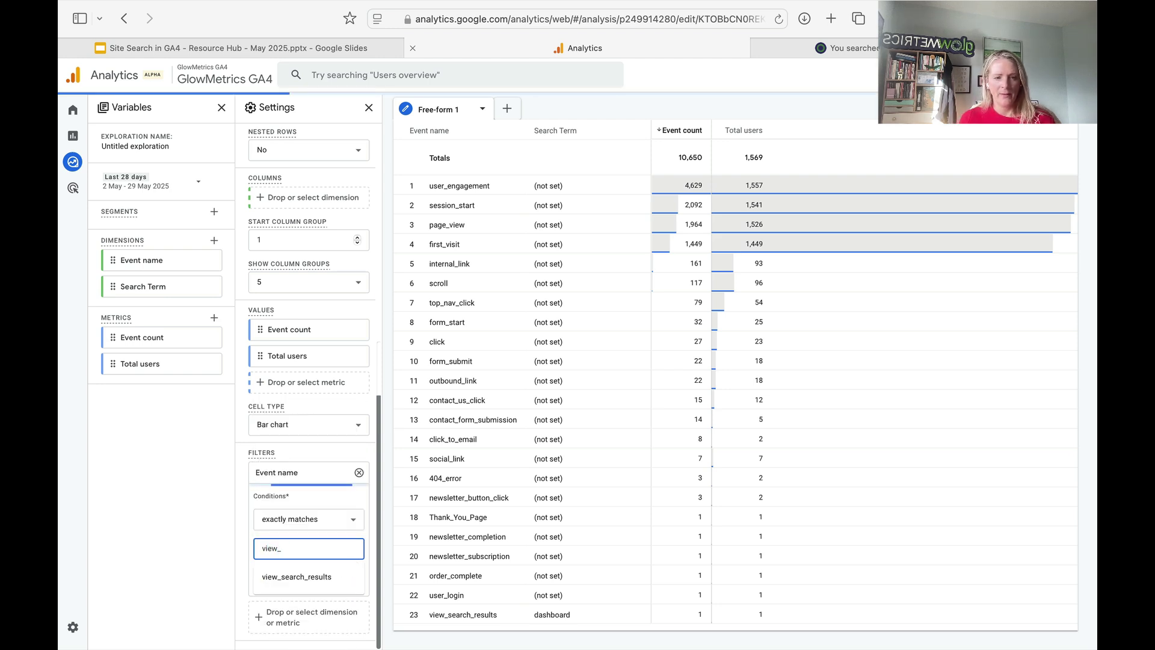
left_click(296, 576)
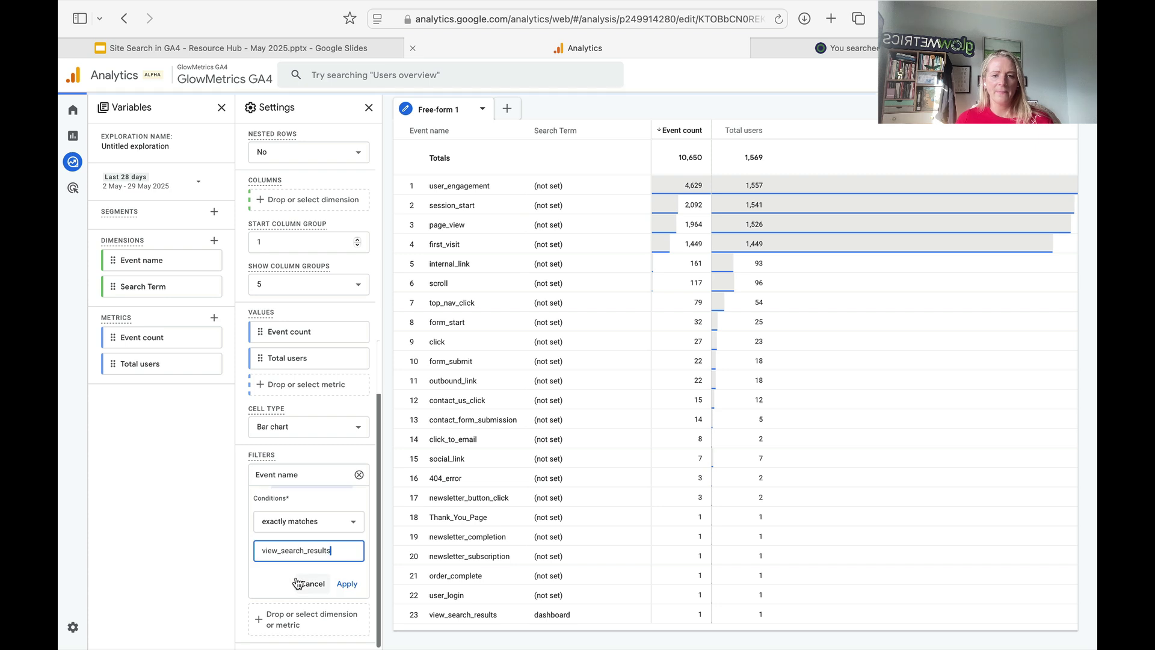
left_click(346, 585)
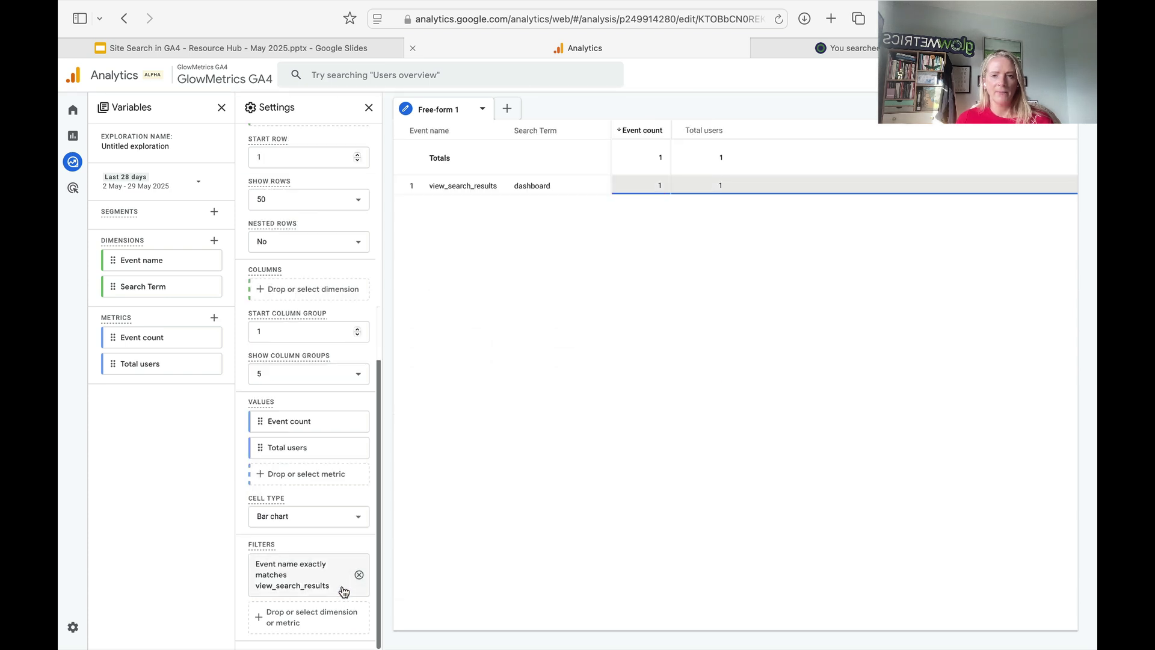
Set the exploration's date range to Last 12 months and apply it.
left_click(169, 190)
scroll(157, 385, "down", 4)
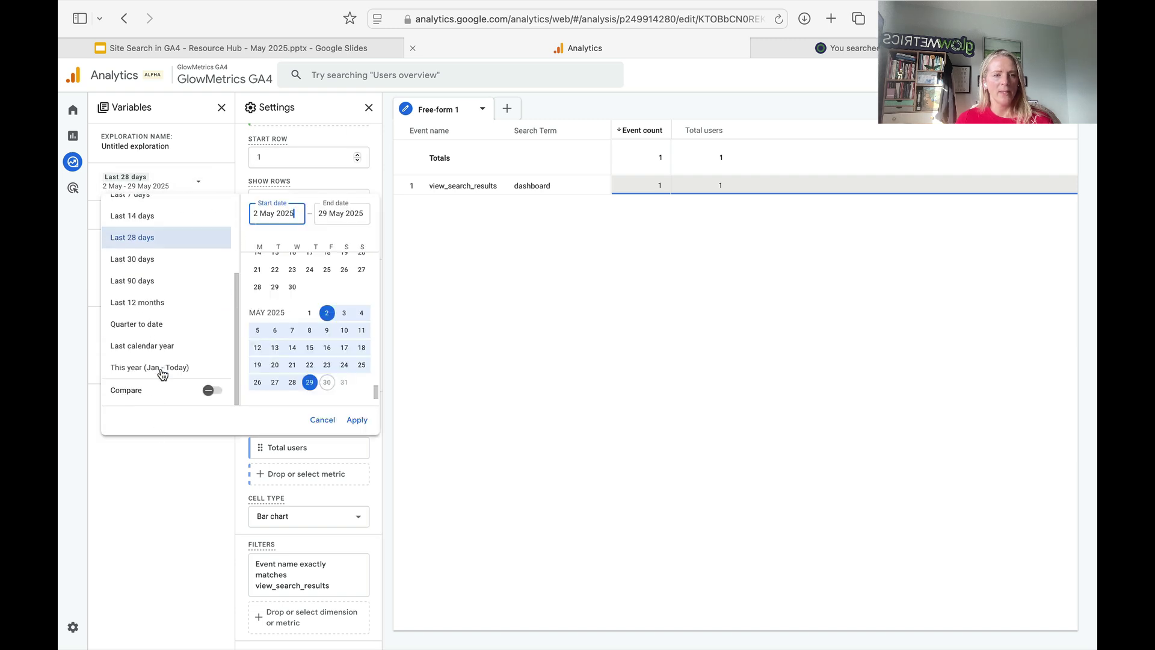
left_click(163, 308)
left_click(357, 419)
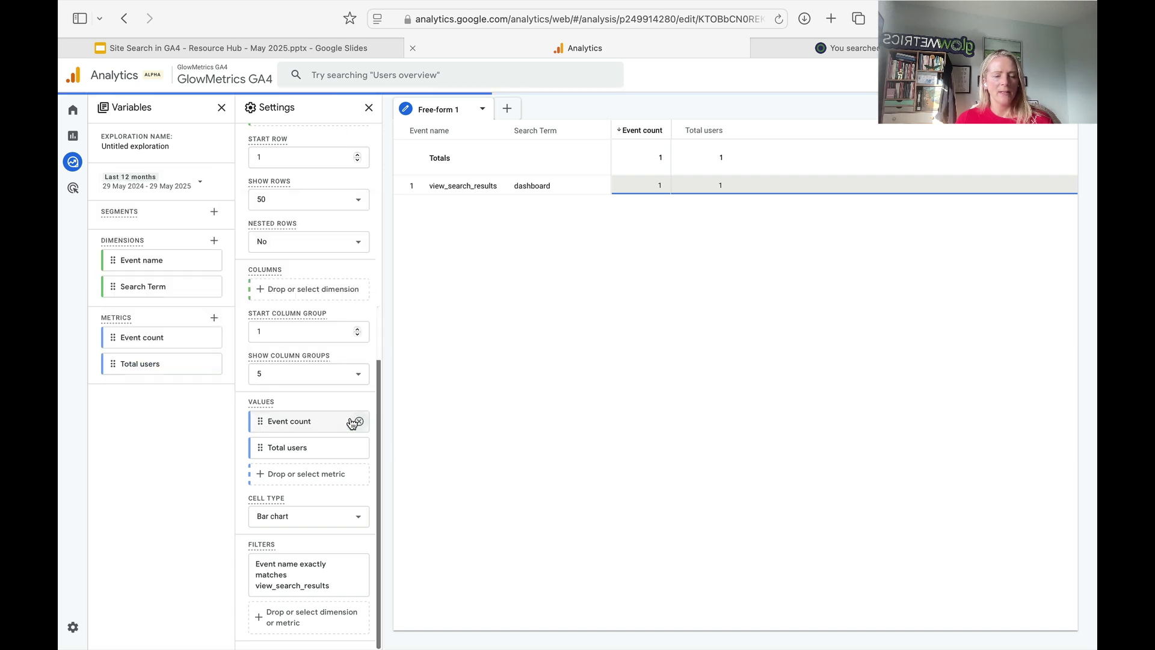
Review the listed search terms and sort the table by Event count in ascending order.
scroll(353, 420, "up", 2)
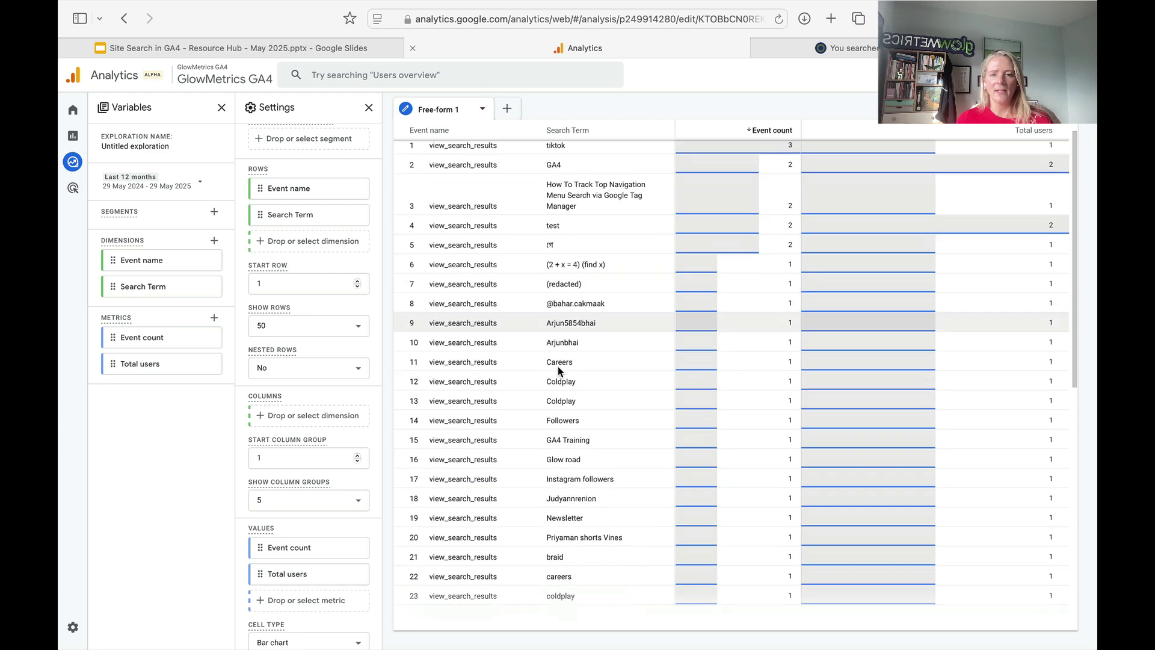
scroll(557, 366, "down", 3)
scroll(709, 219, "up", 3)
left_click(753, 128)
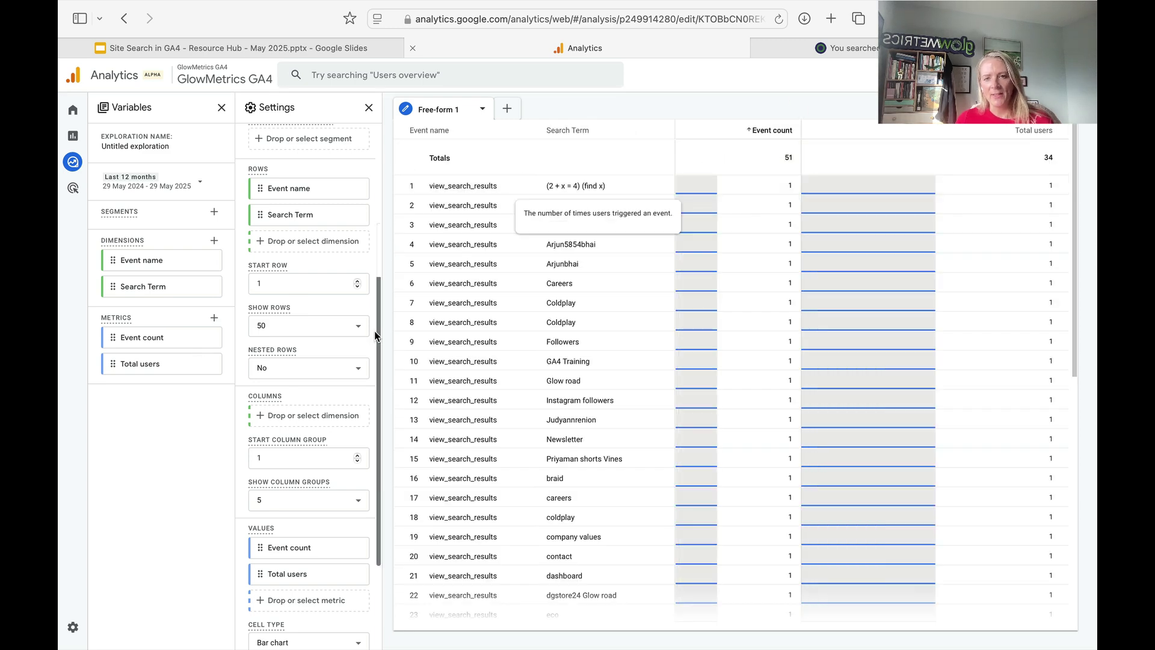
scroll(310, 397, "up", 5)
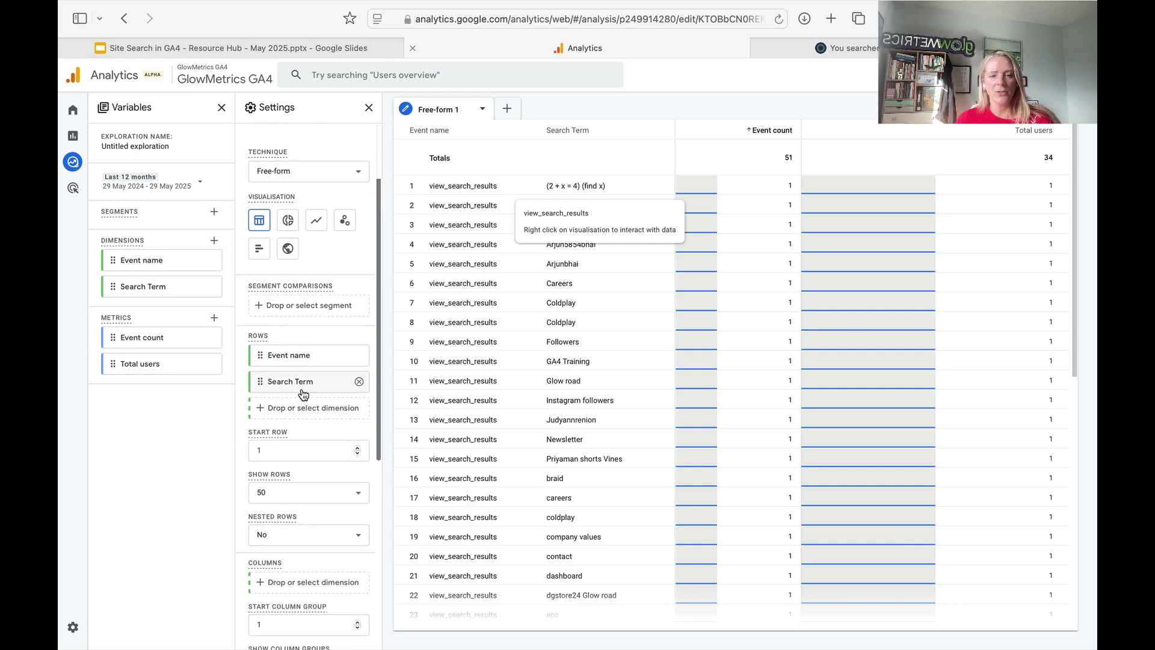
Rename the exploration as "Site Search Report".
left_click(141, 146)
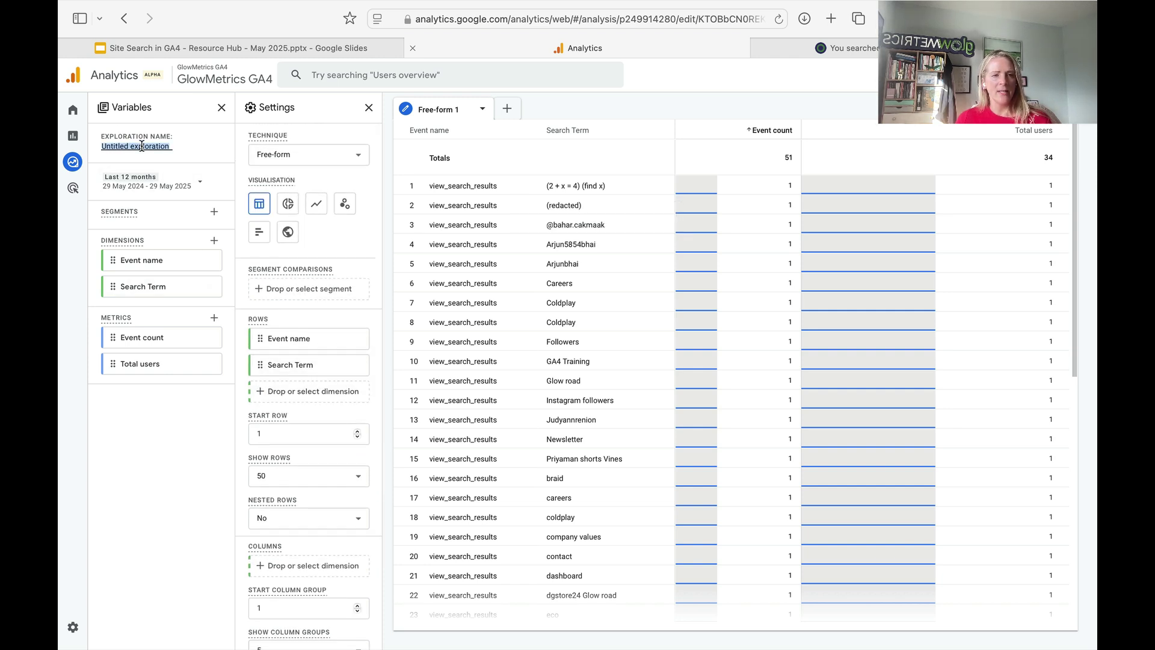
type("Site Search Report")
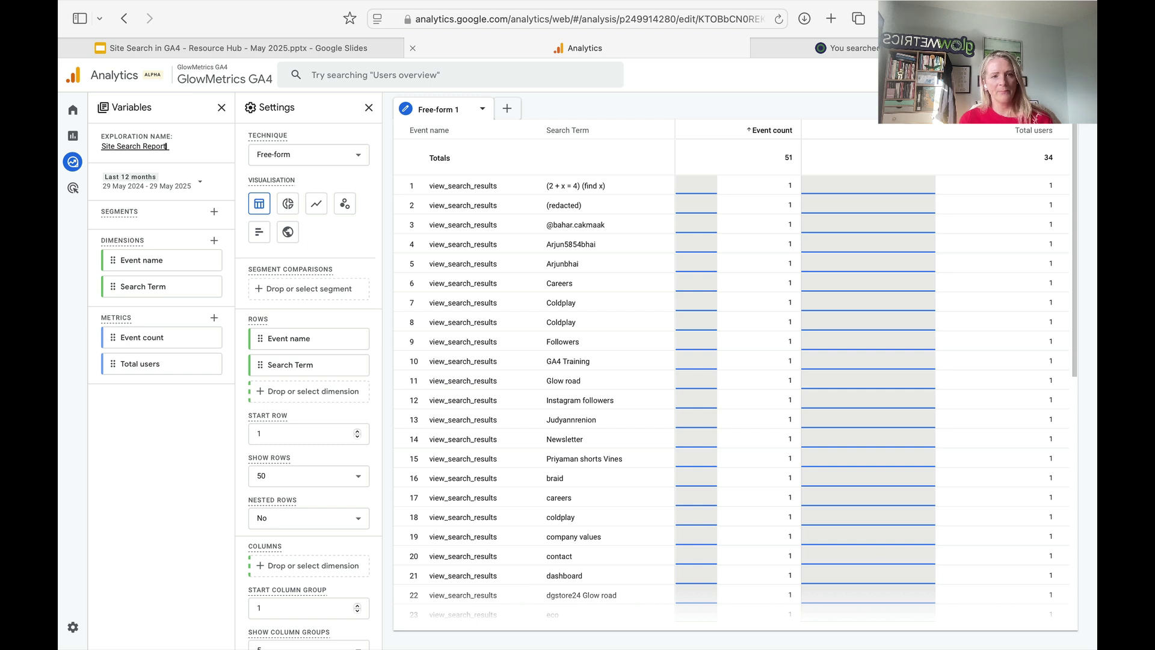
left_click(199, 408)
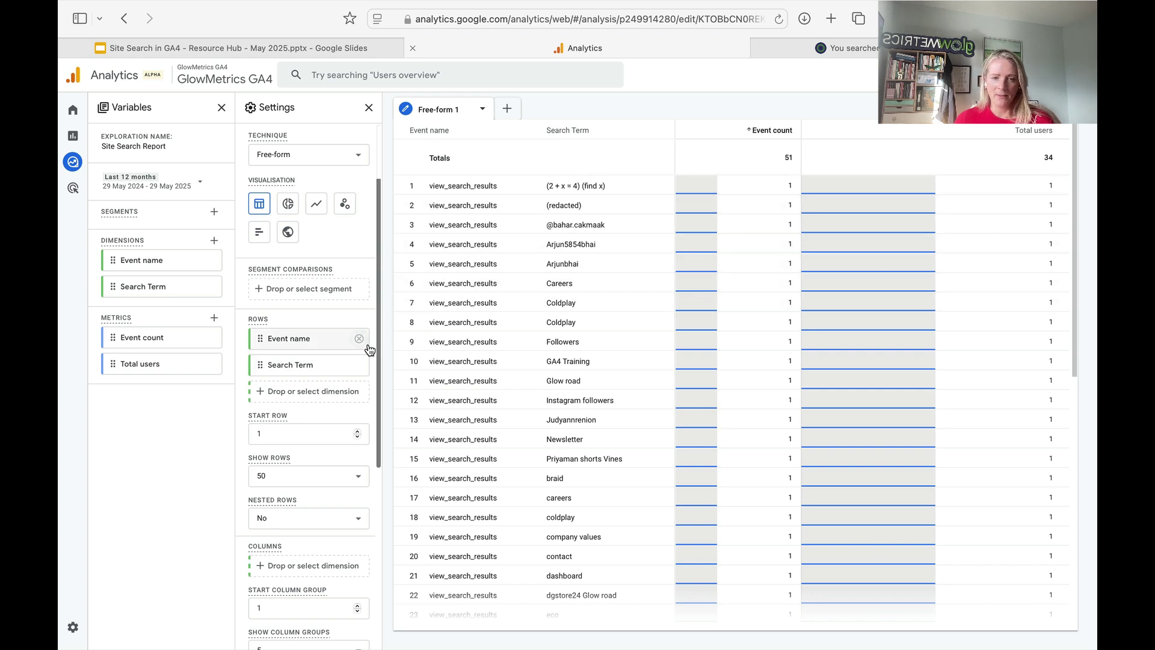
Remove Event name from the rows so the table lists only Search Term, and check the Event name filter.
left_click(359, 340)
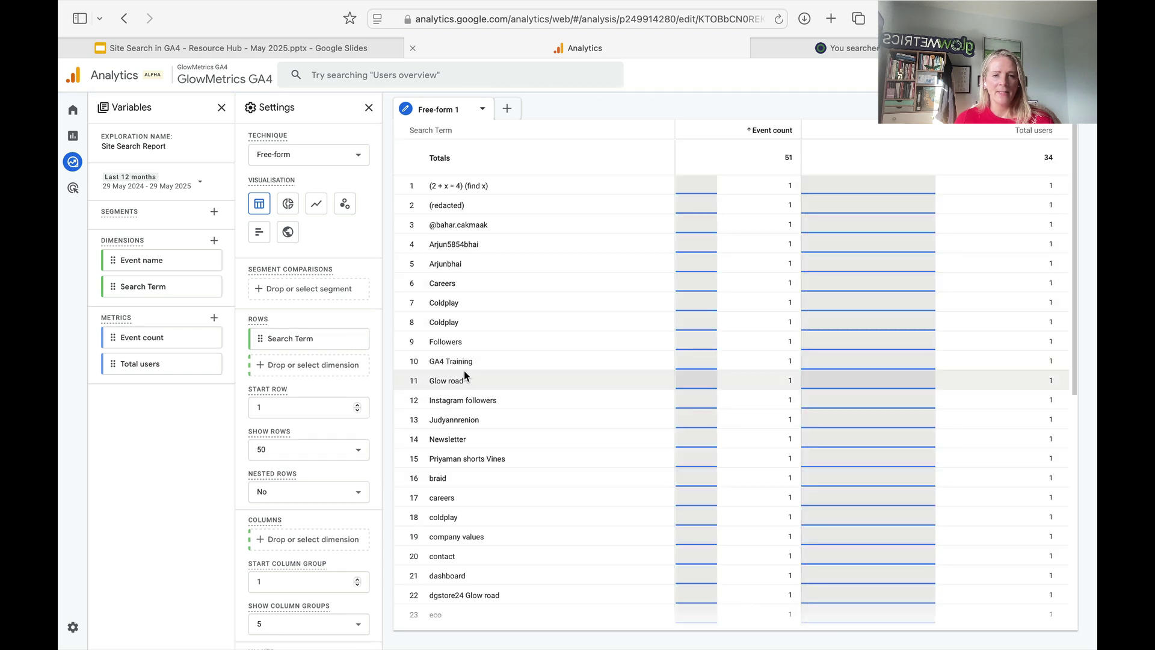
scroll(299, 482, "down", 2)
scroll(299, 481, "down", 4)
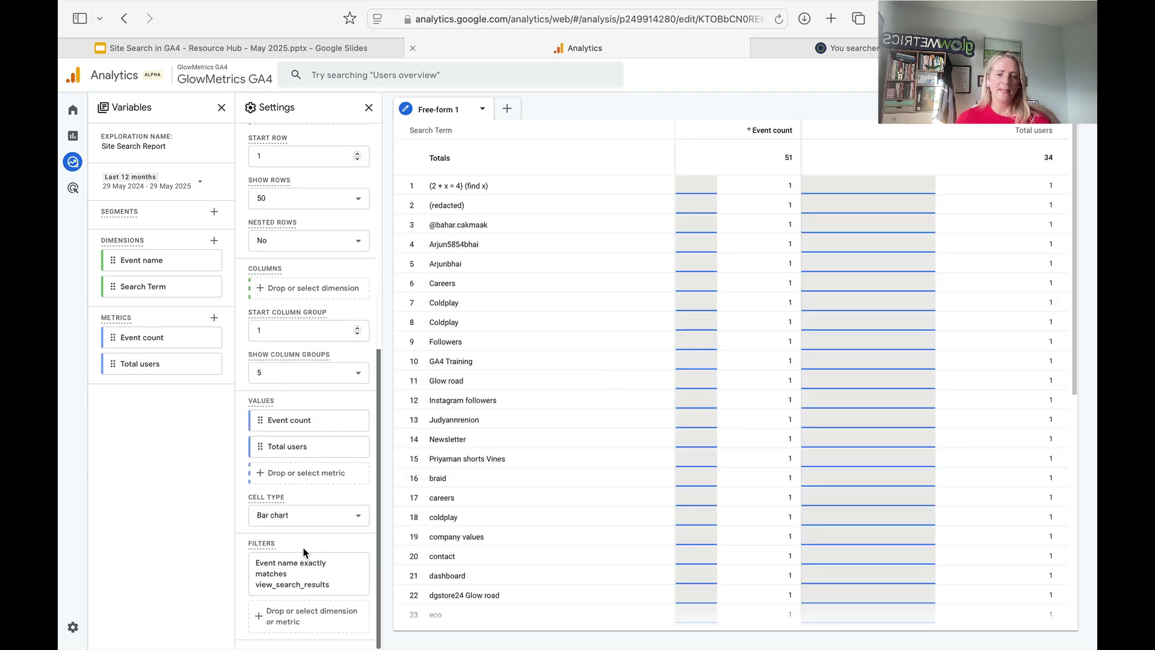
scroll(281, 592, "up", 6)
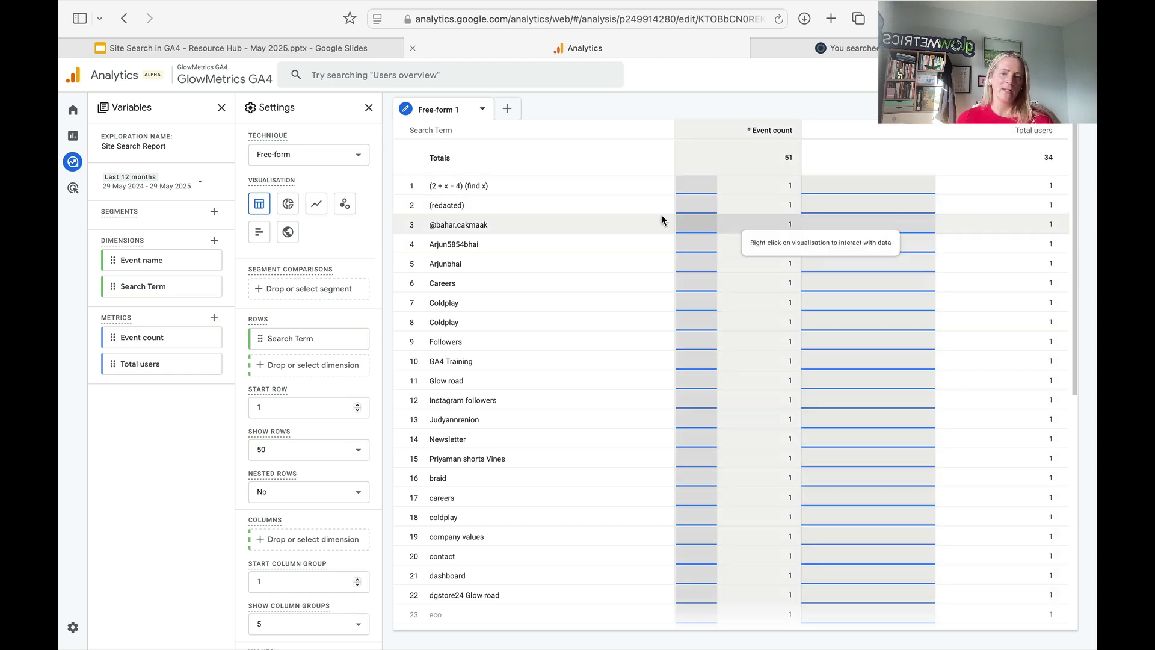
Return to the list of explorations and switch to the Site Search presentation in Google Slides.
left_click(73, 161)
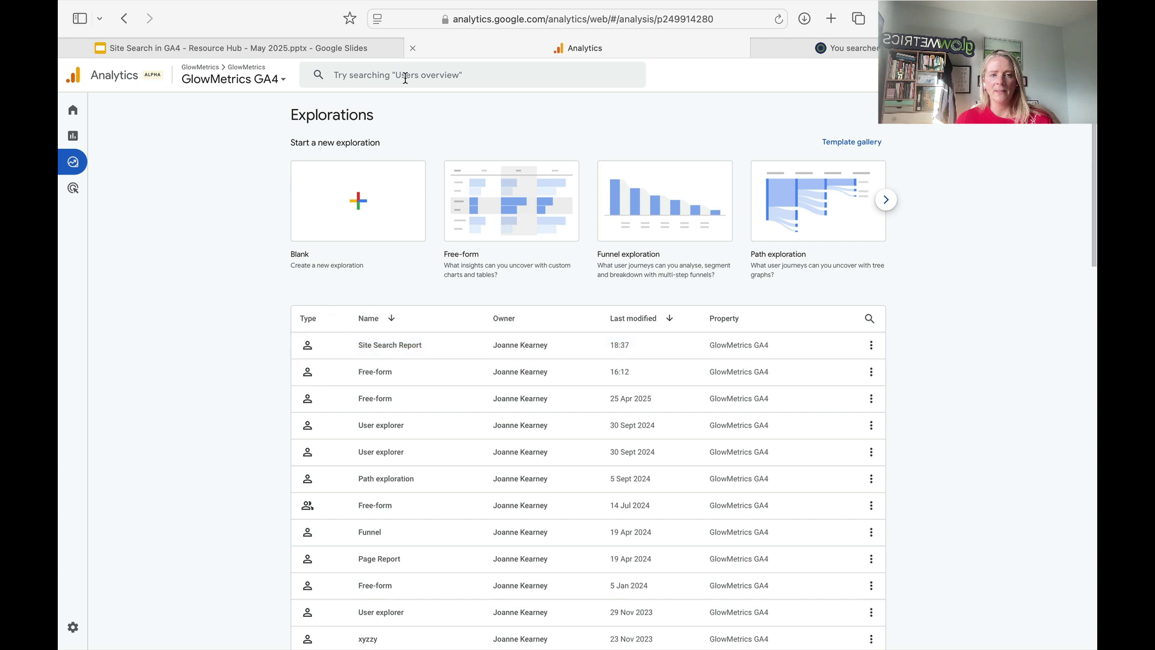
left_click(332, 48)
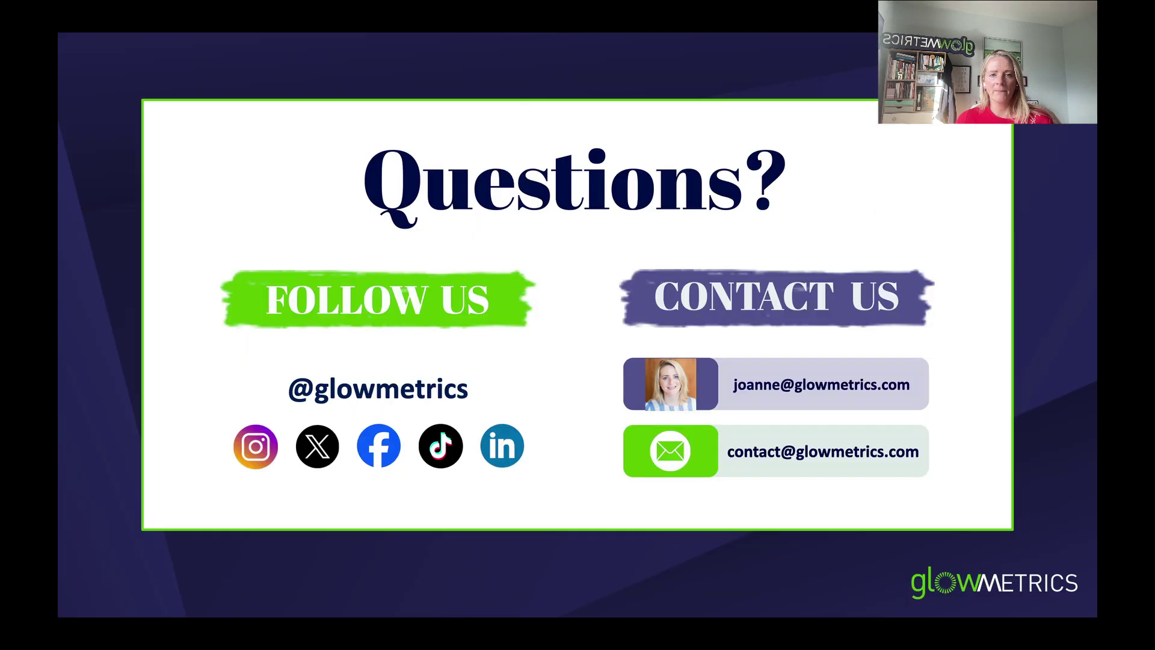